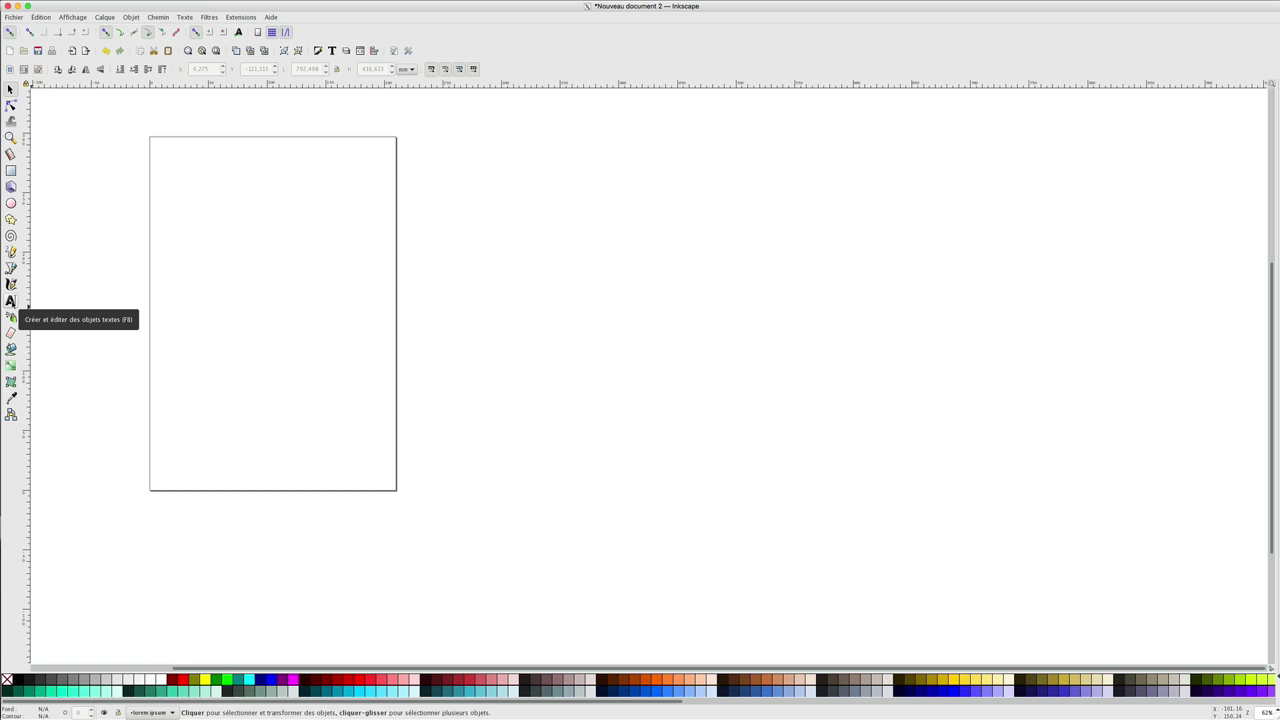
Turn off the page border in Document Properties and place a text cursor on the canvas
key("t")
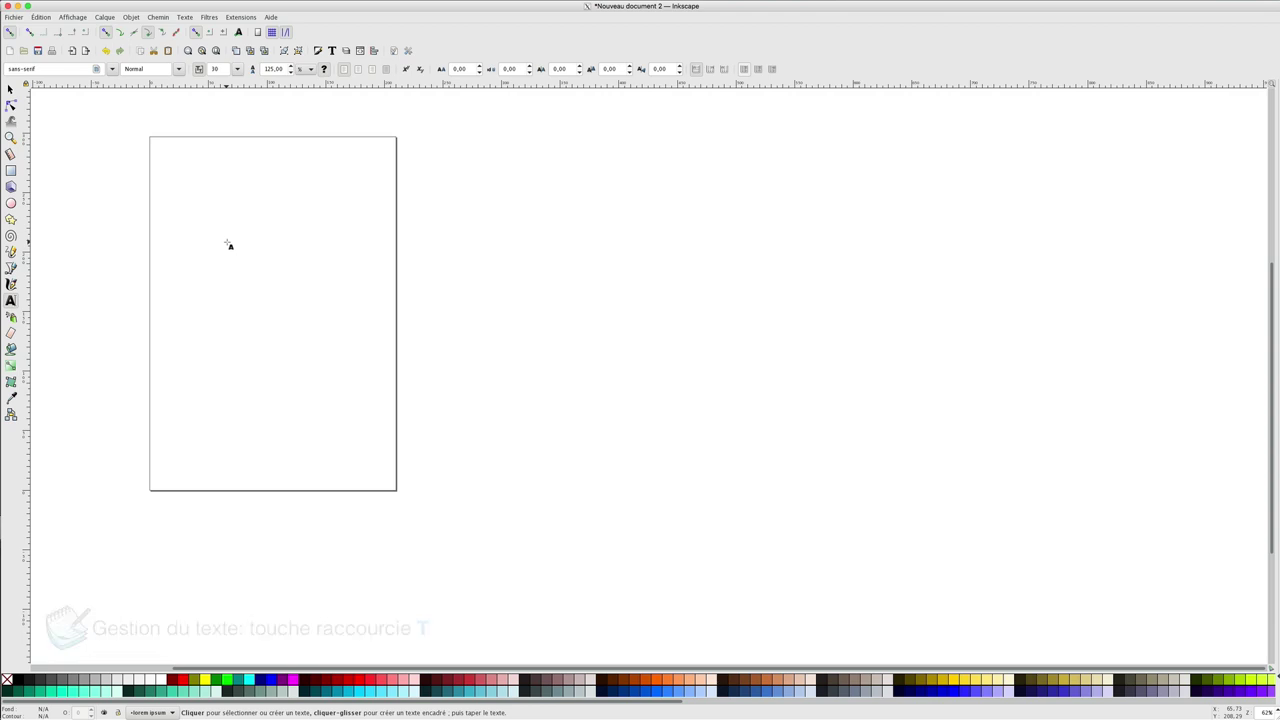
left_click(205, 202)
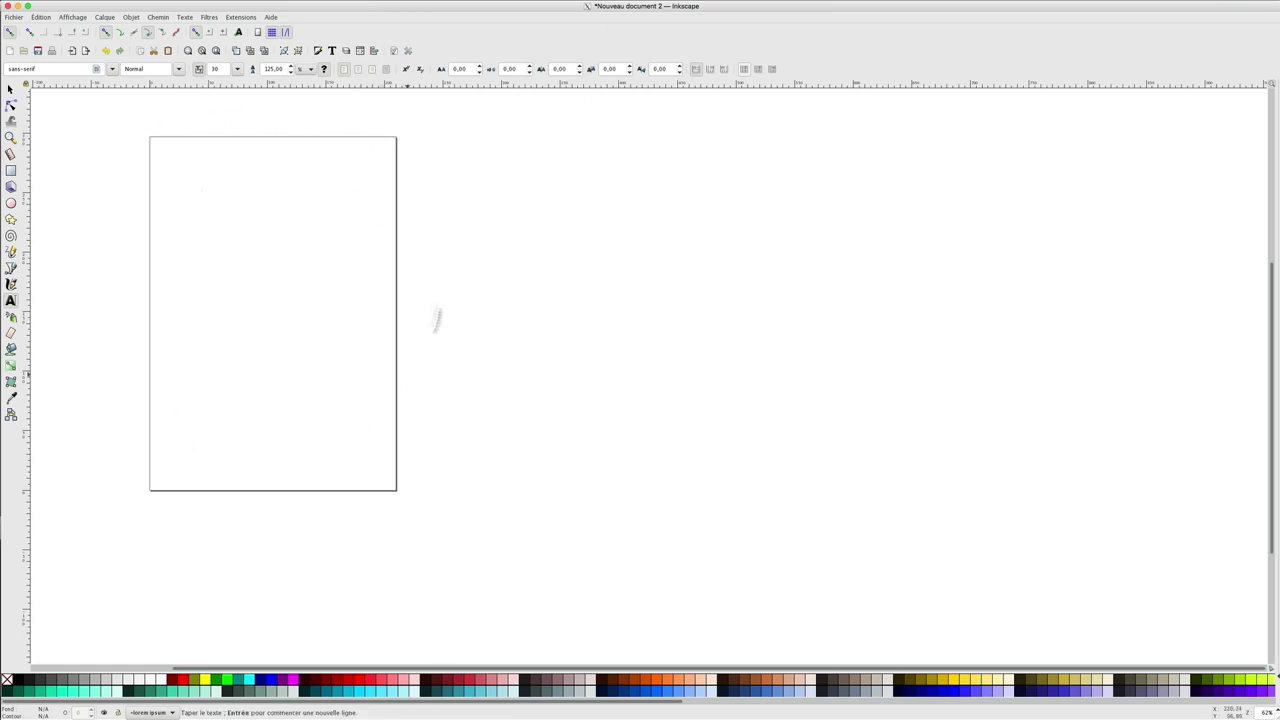
left_click(15, 17)
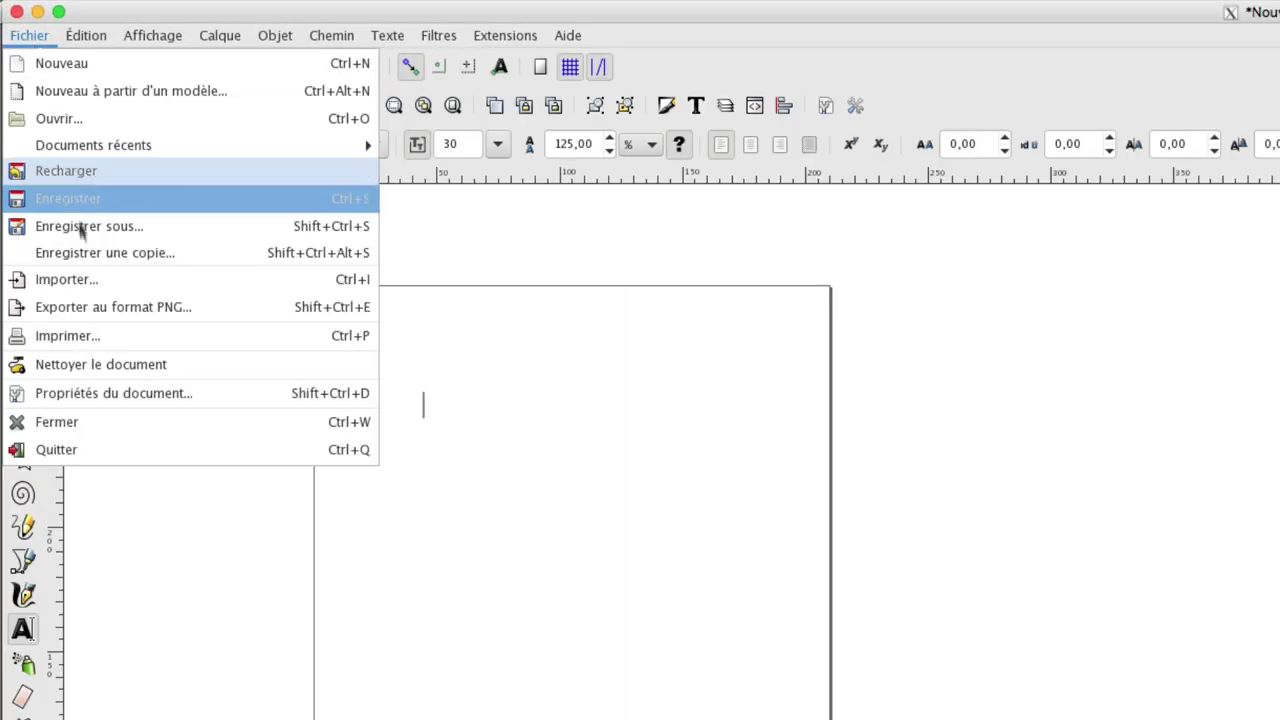
left_click(95, 393)
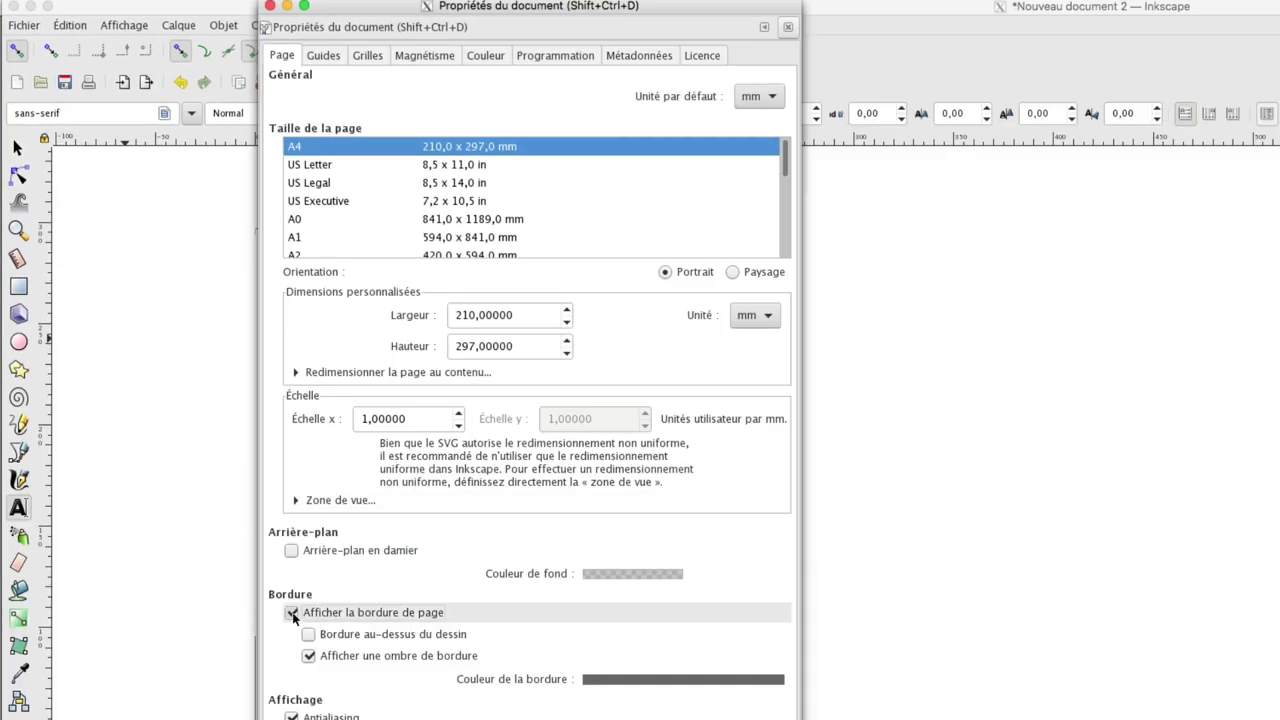
left_click(292, 613)
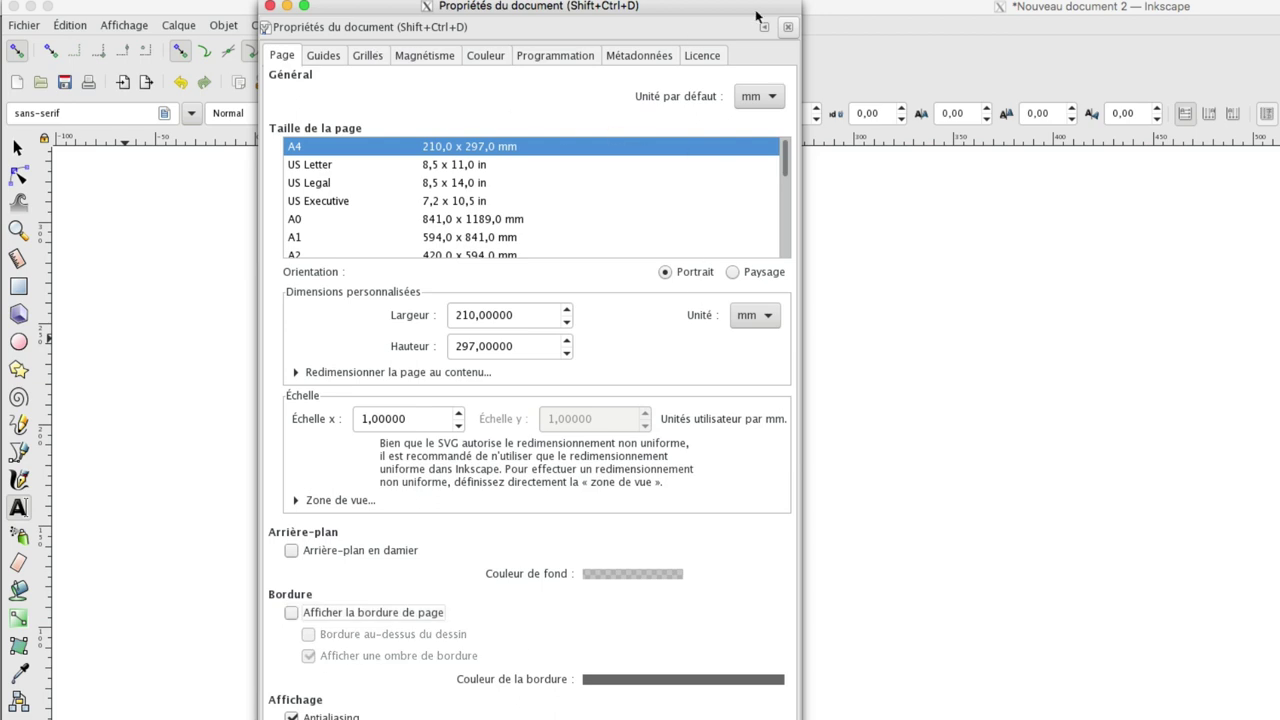
left_click(789, 29)
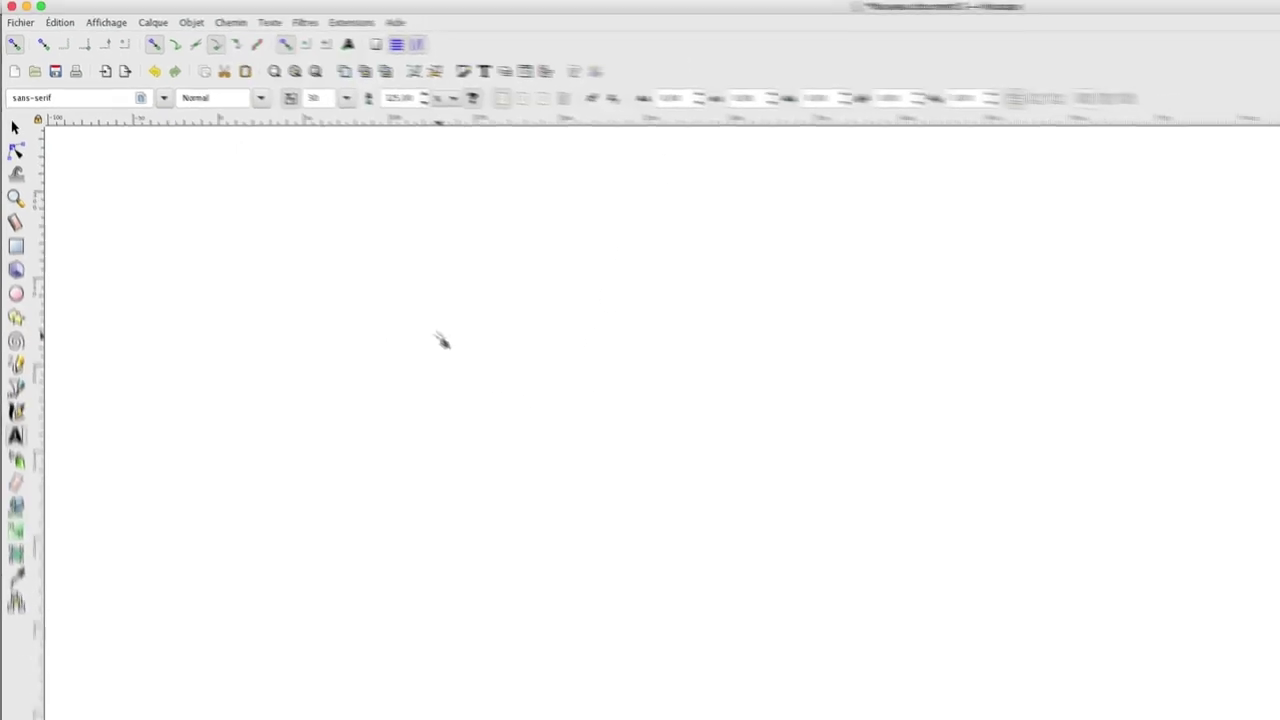
left_click(229, 210)
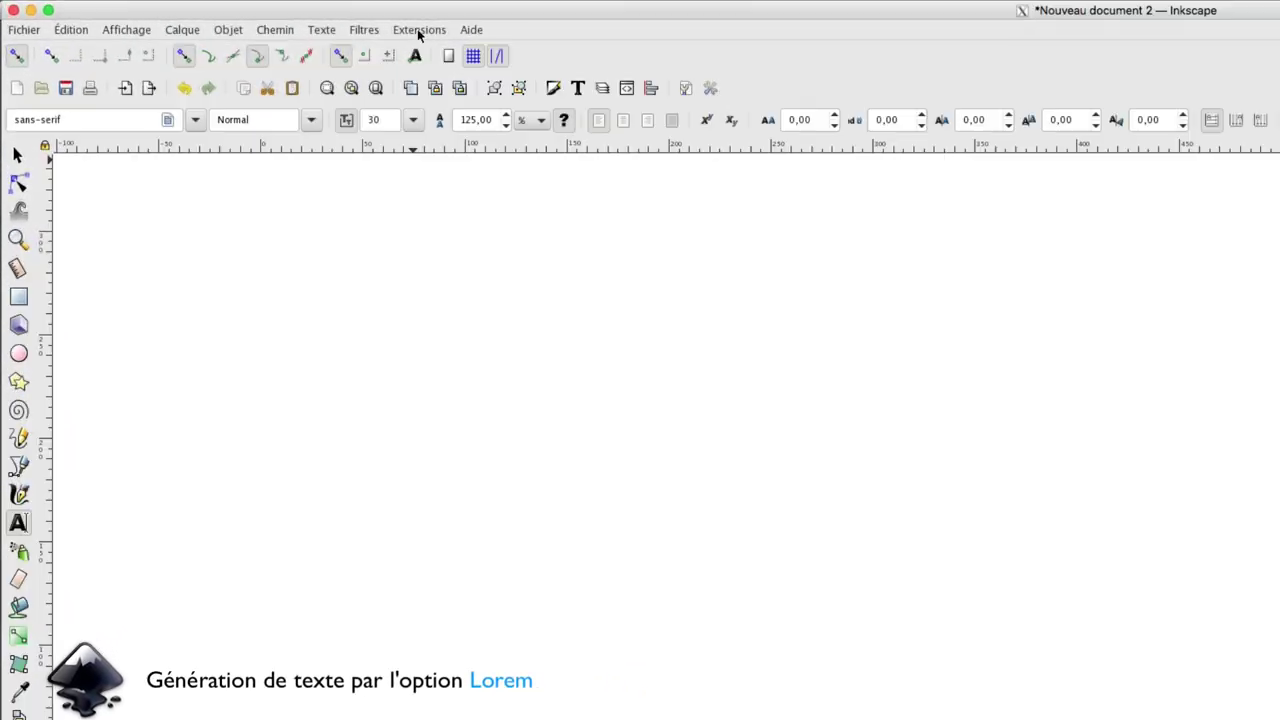
Generate Lorem ipsum text with 4 paragraphs of 10 sentences each, with live preview on
left_click(419, 33)
mouse_move(440, 337)
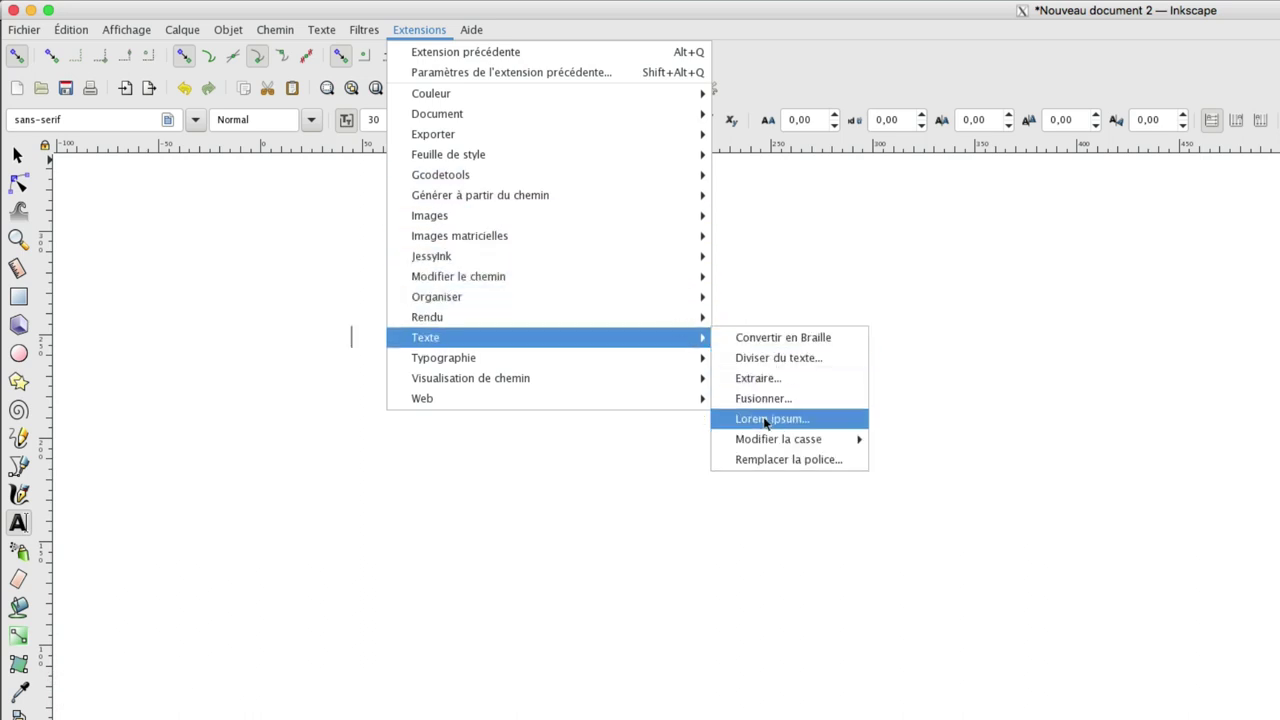
left_click(776, 419)
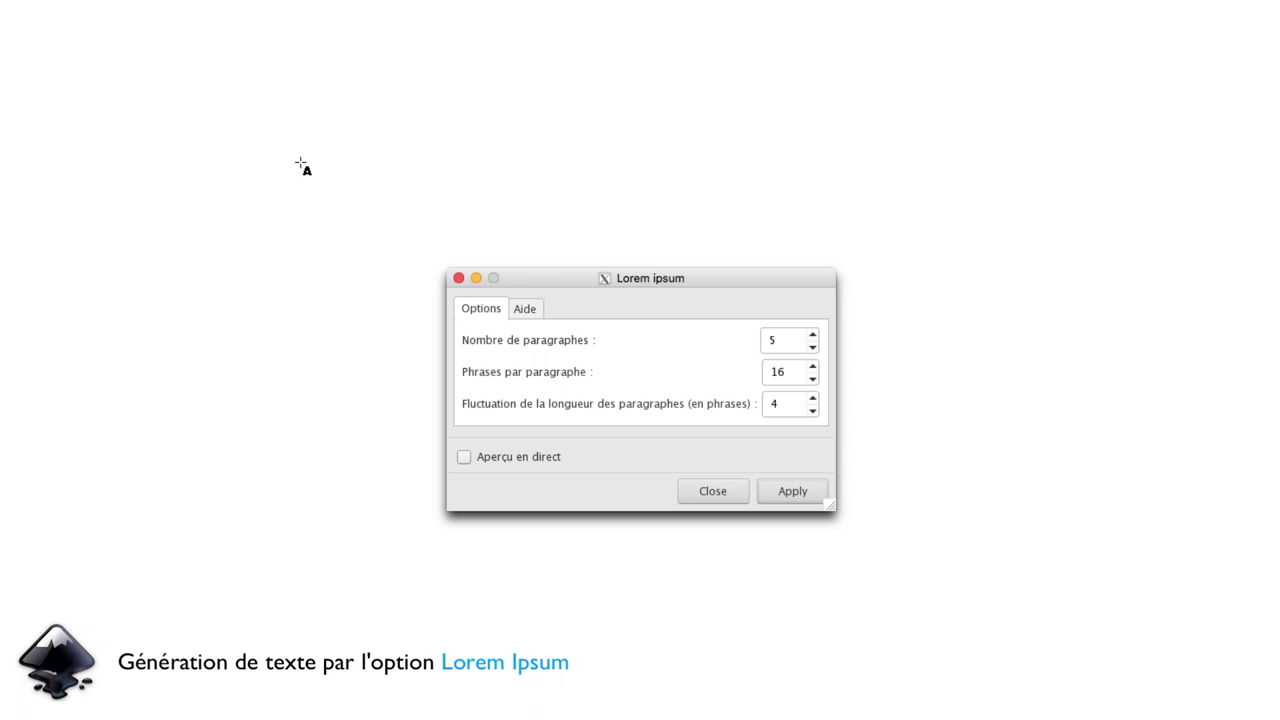
left_click(813, 347)
left_click(792, 492)
double_click(813, 379)
double_click(812, 379)
left_click(798, 495)
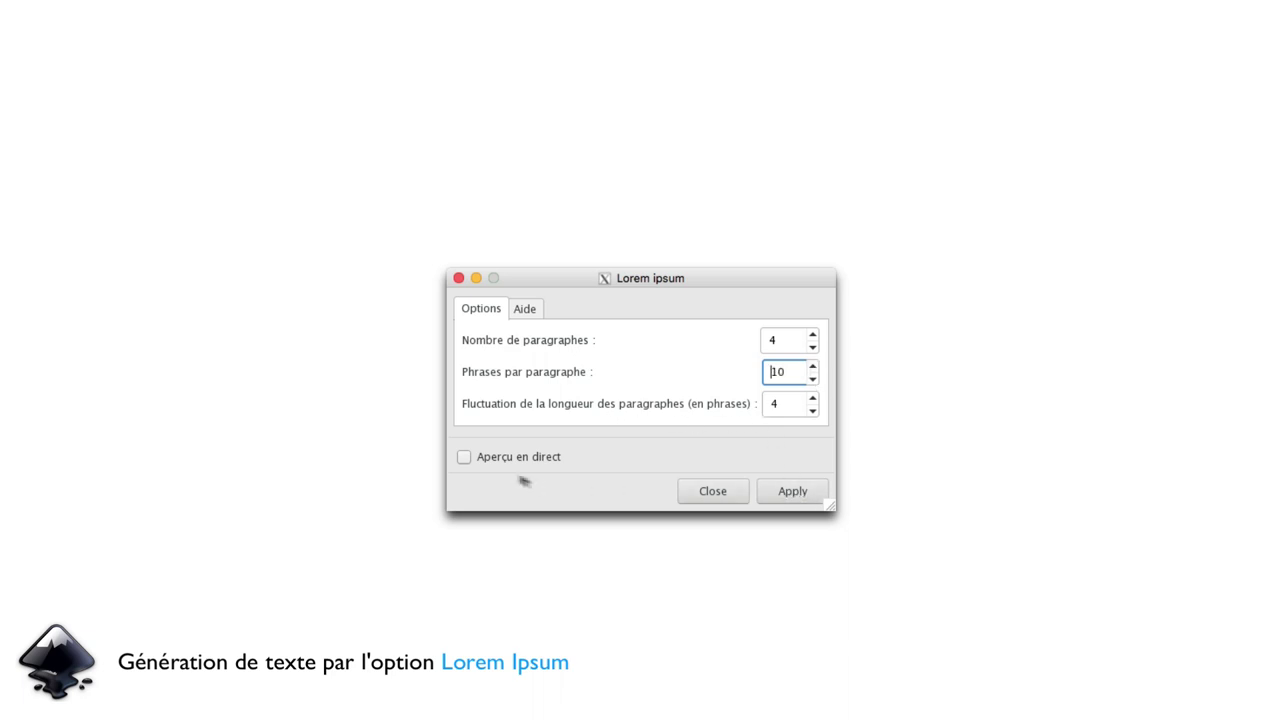
left_click(463, 456)
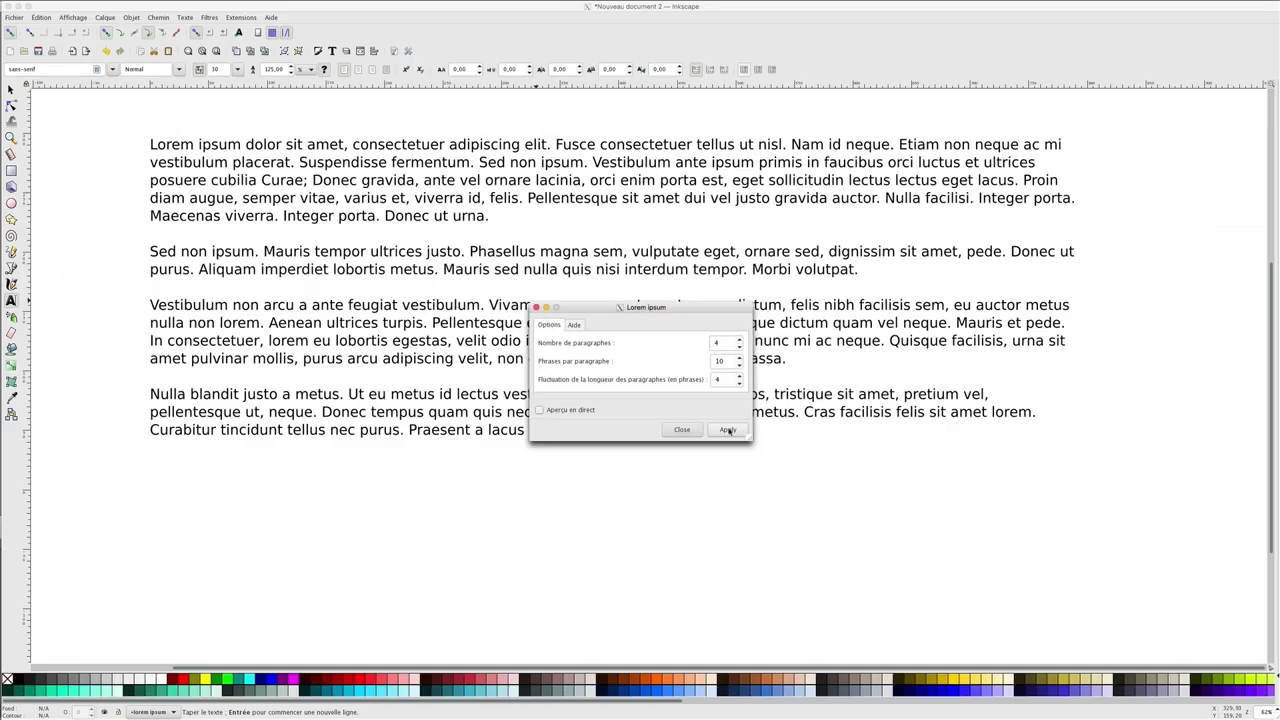
Apply the Lorem ipsum generation and close the generator
left_click(727, 430)
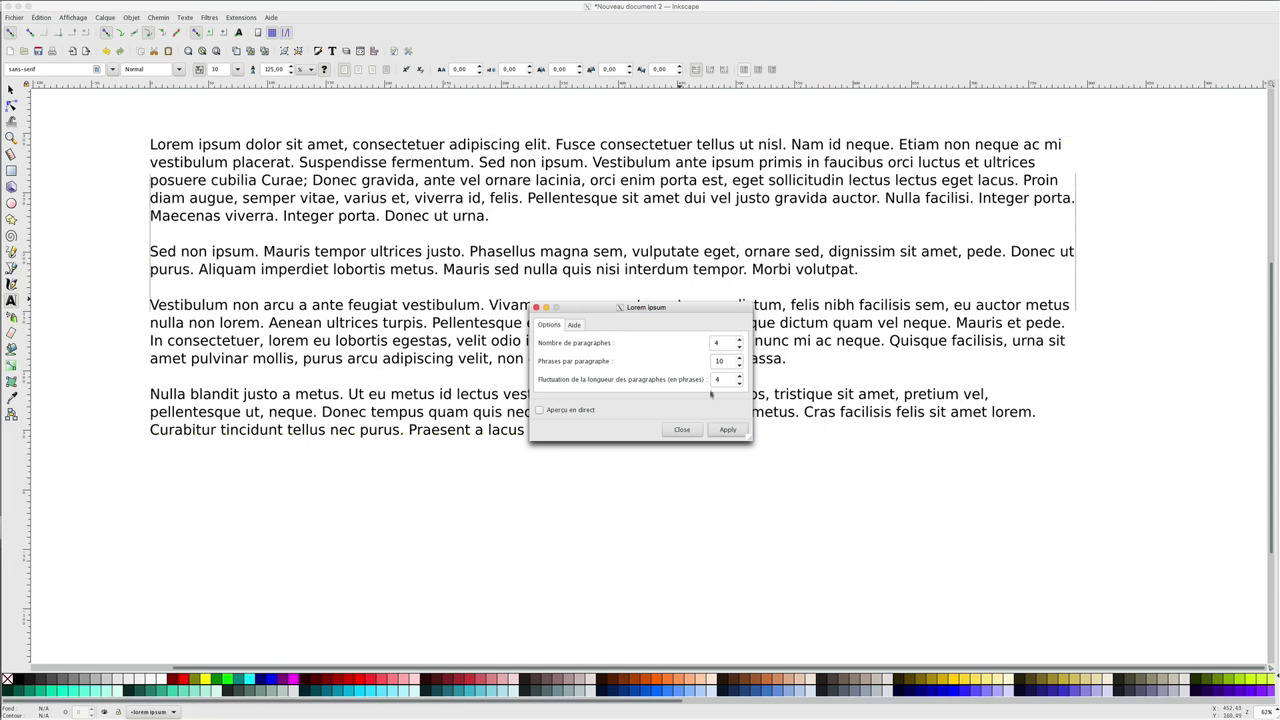
left_click(681, 429)
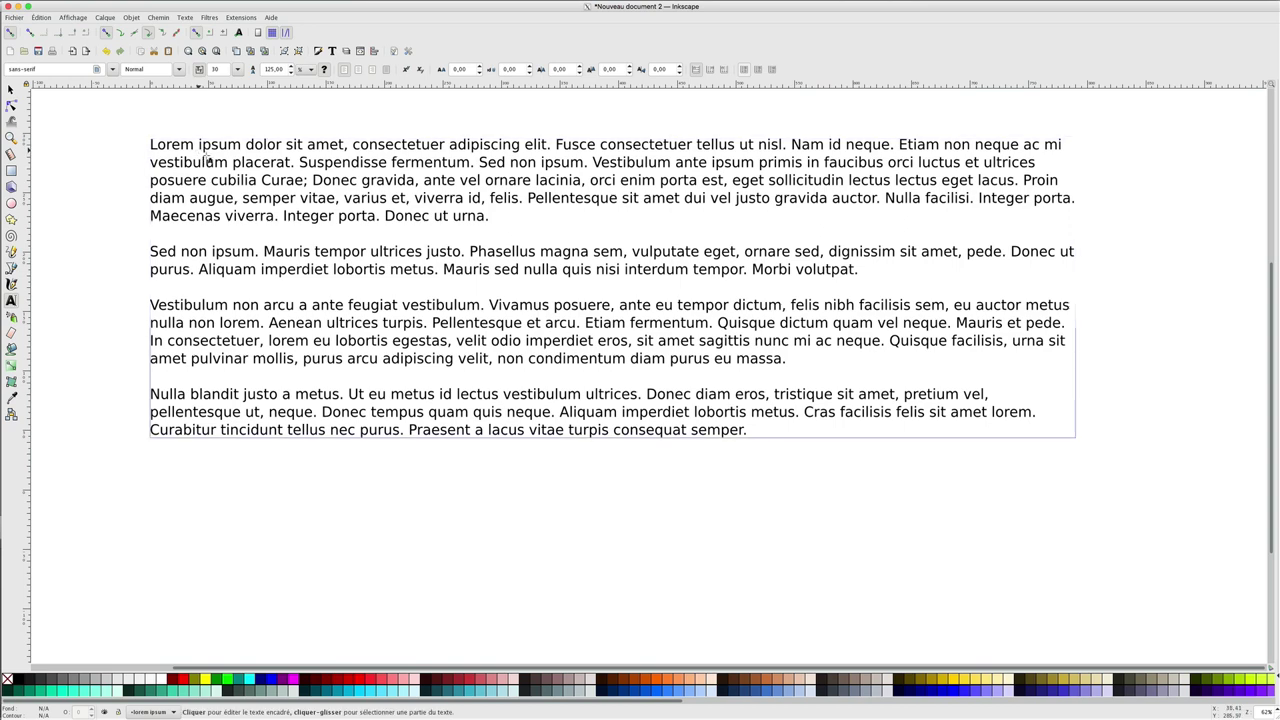
left_click_drag(150, 145, 743, 434)
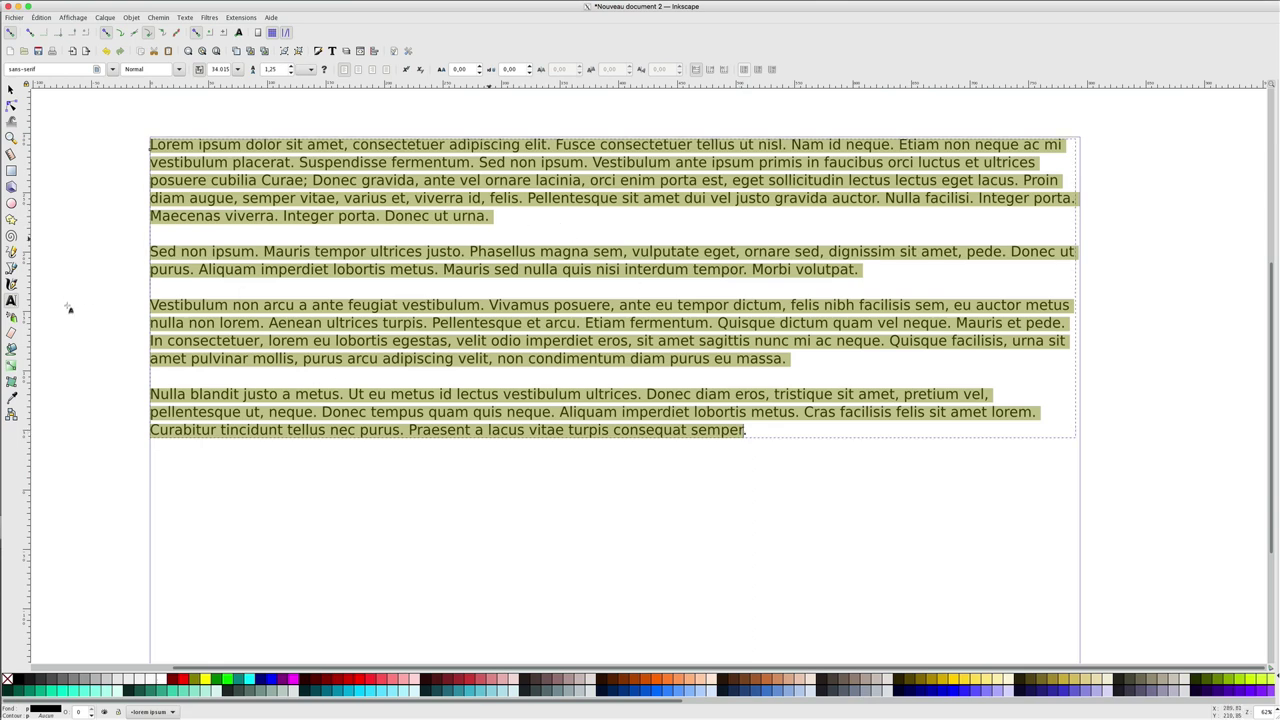
left_click(252, 234)
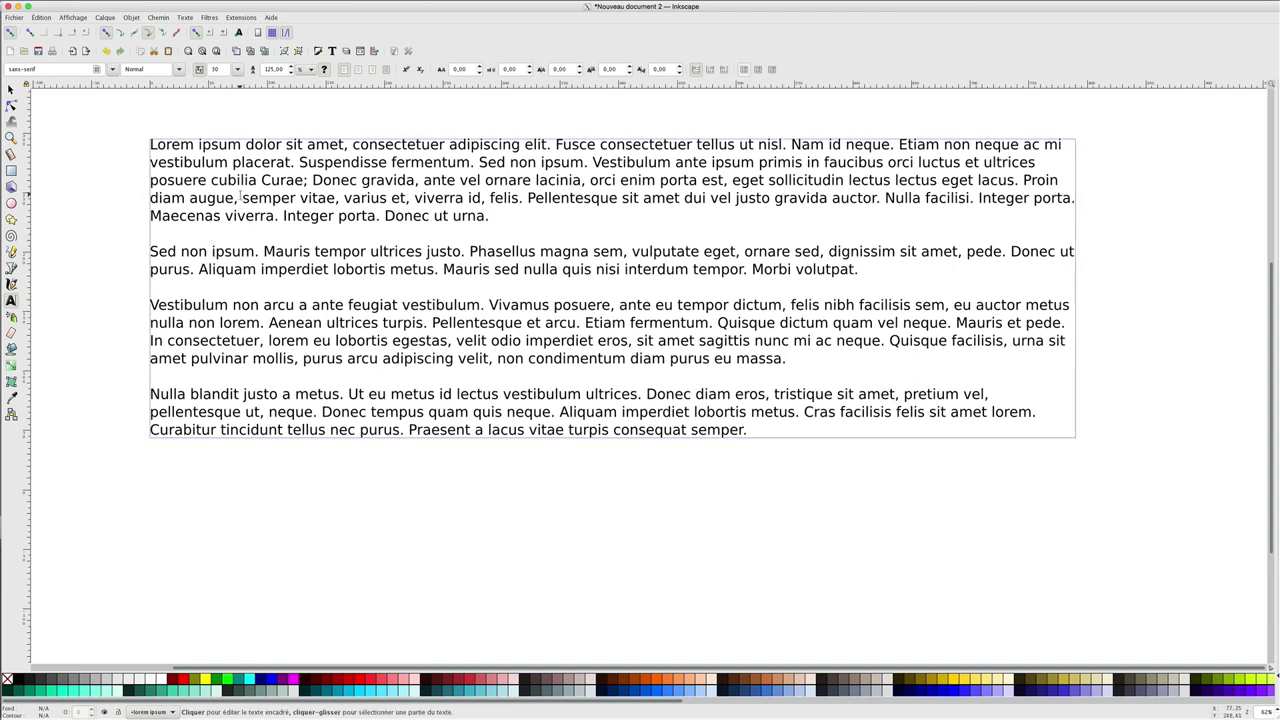
Browse the font family list and dismiss it without changing the font
left_click(112, 69)
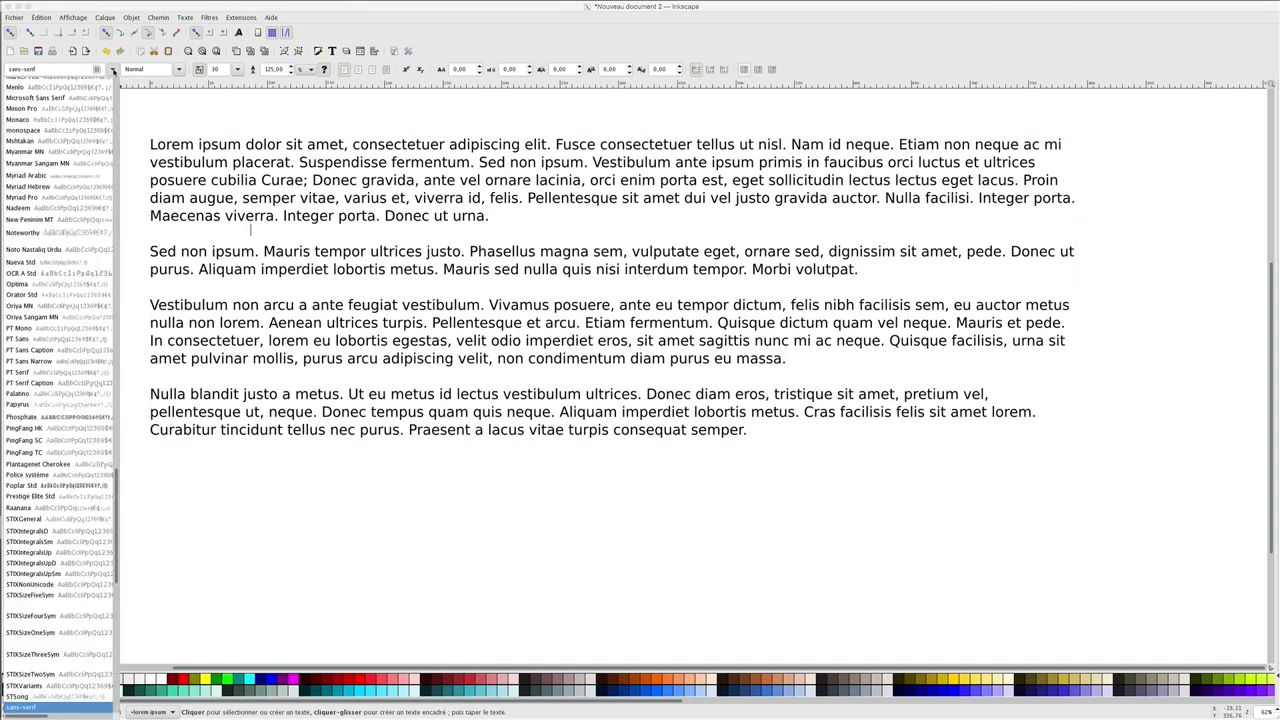
scroll(60, 355, "up", 5)
scroll(60, 355, "up", 5)
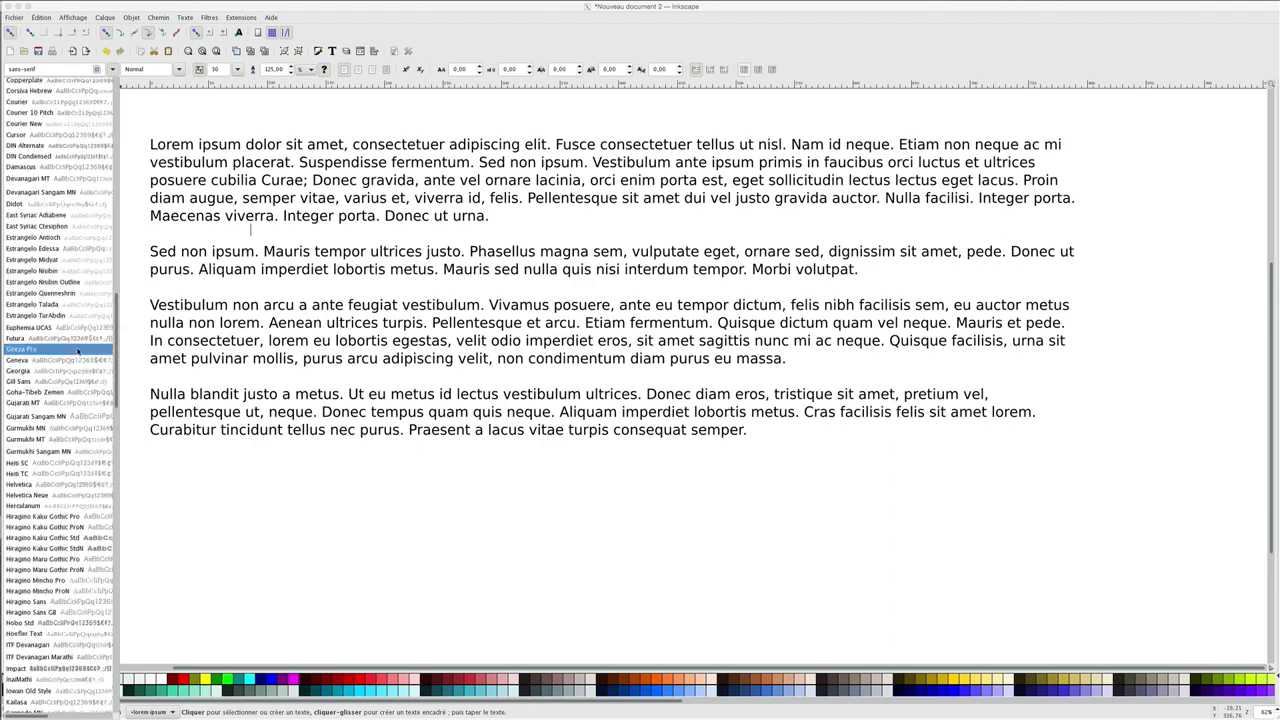
scroll(60, 355, "up", 5)
scroll(198, 176, "up", 10)
key("Escape")
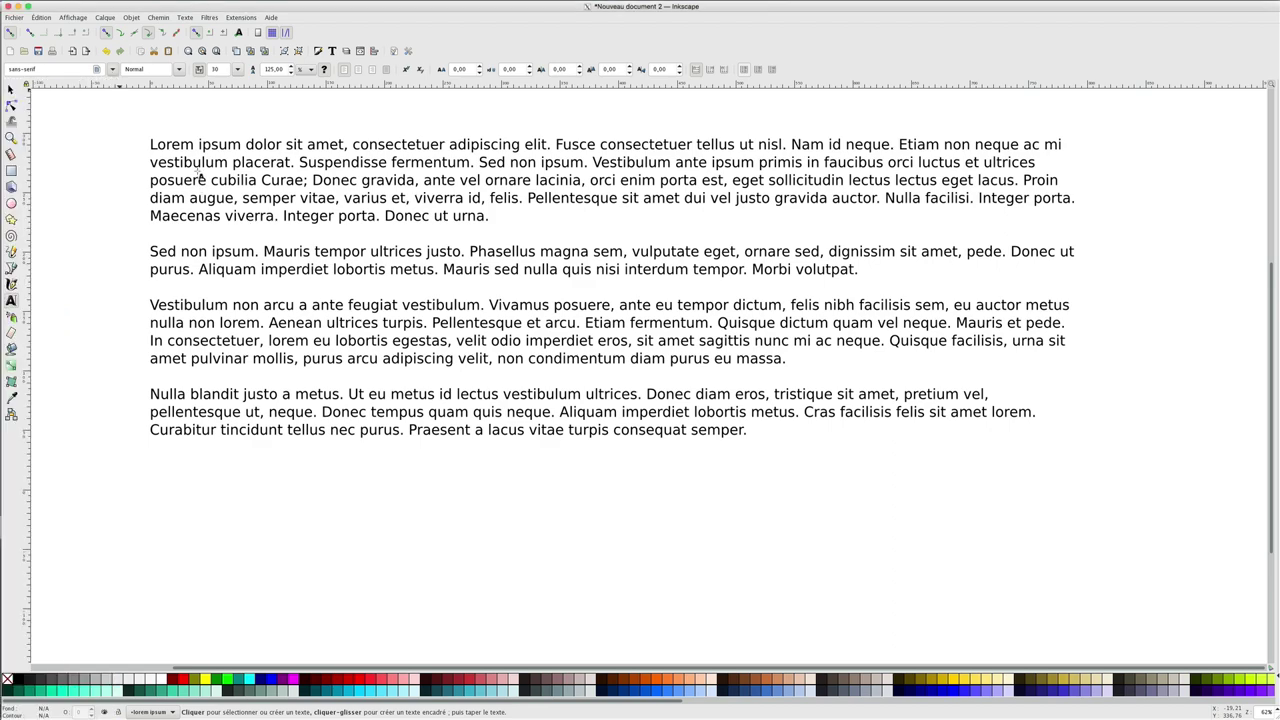
Select all four paragraphs and set them in the Monaco font
left_click_drag(150, 144, 757, 432)
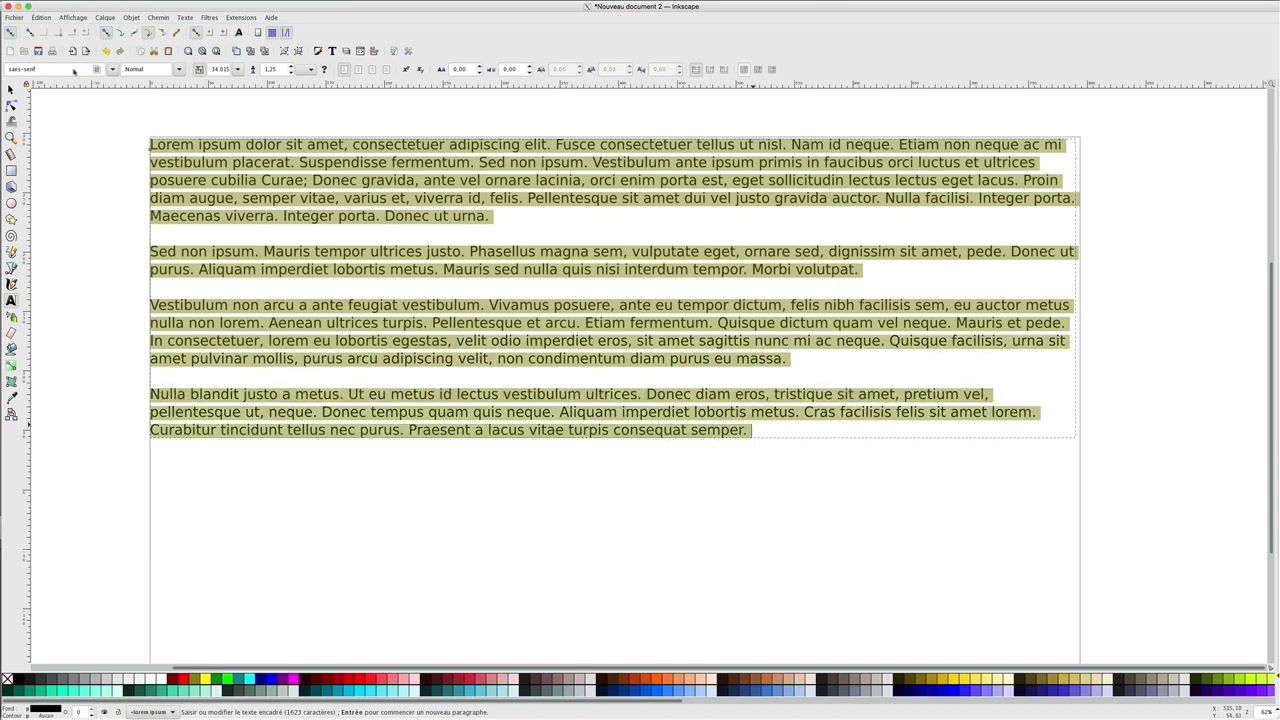
left_click(112, 69)
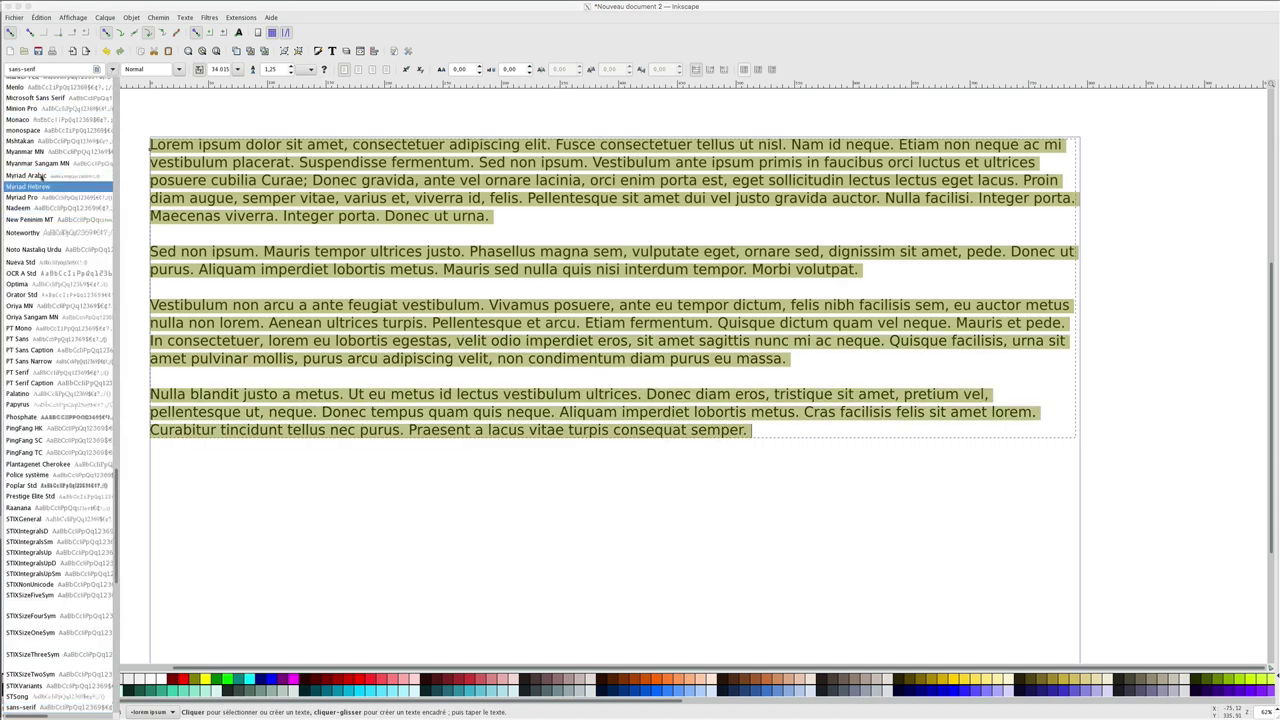
left_click(28, 120)
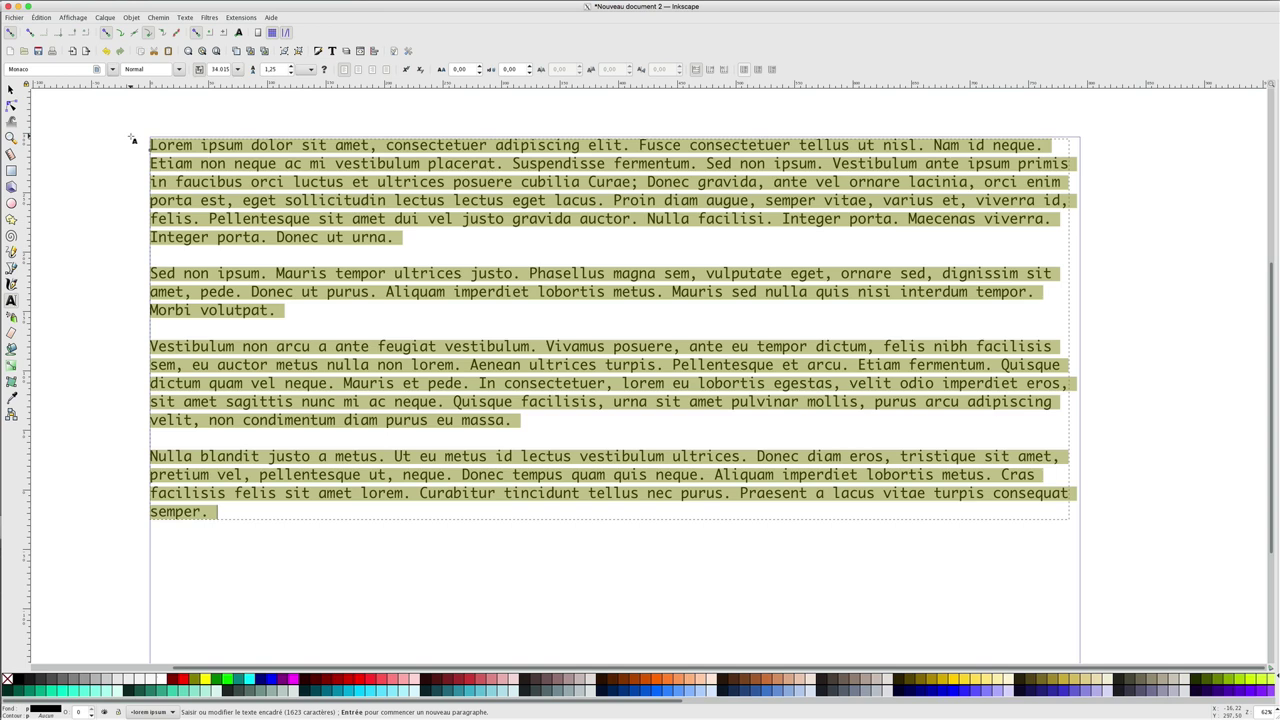
key("ctrl+shift+t")
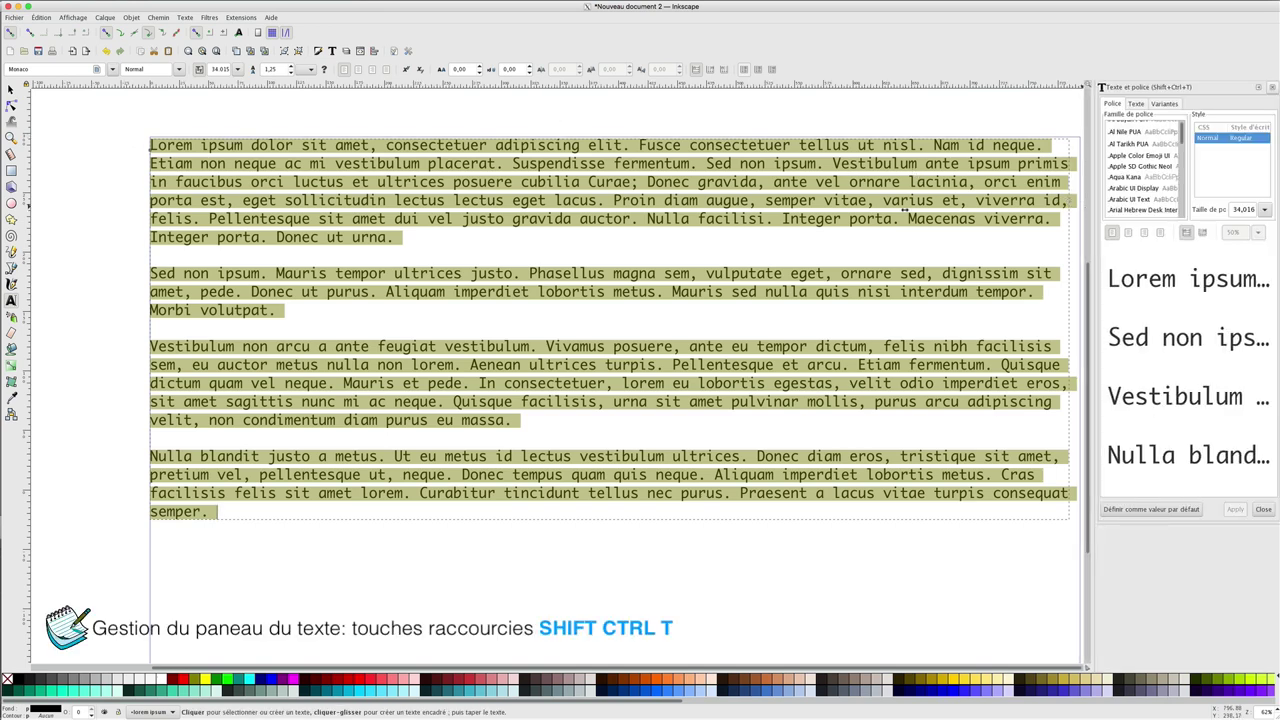
Widen the Text and Font panel, look through its Text and Variants tabs, then close it
left_click_drag(1092, 209, 903, 209)
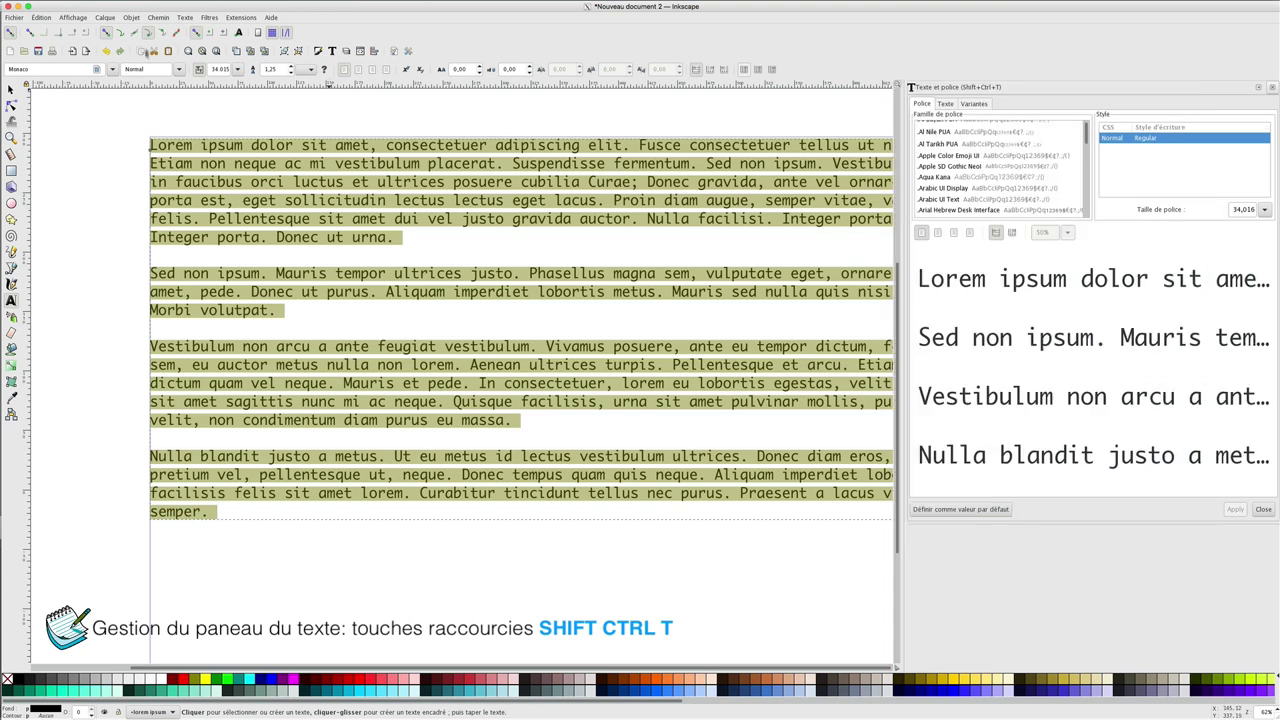
left_click(945, 104)
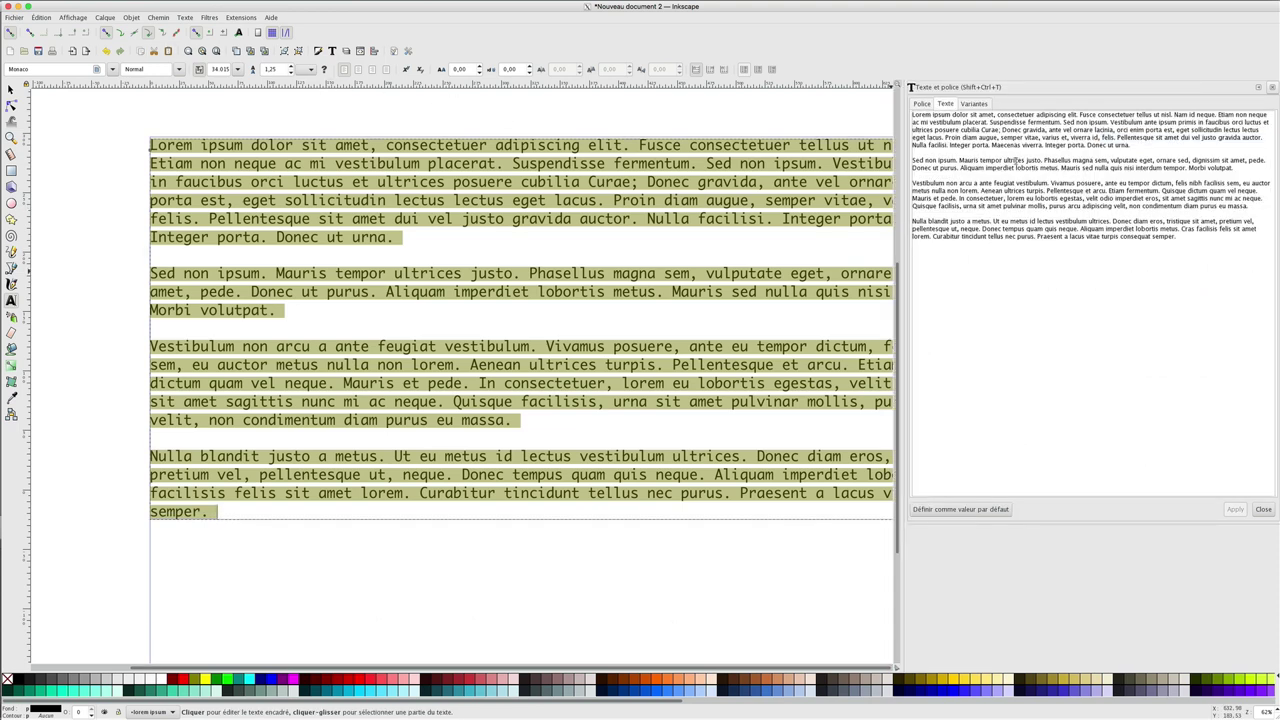
left_click(975, 104)
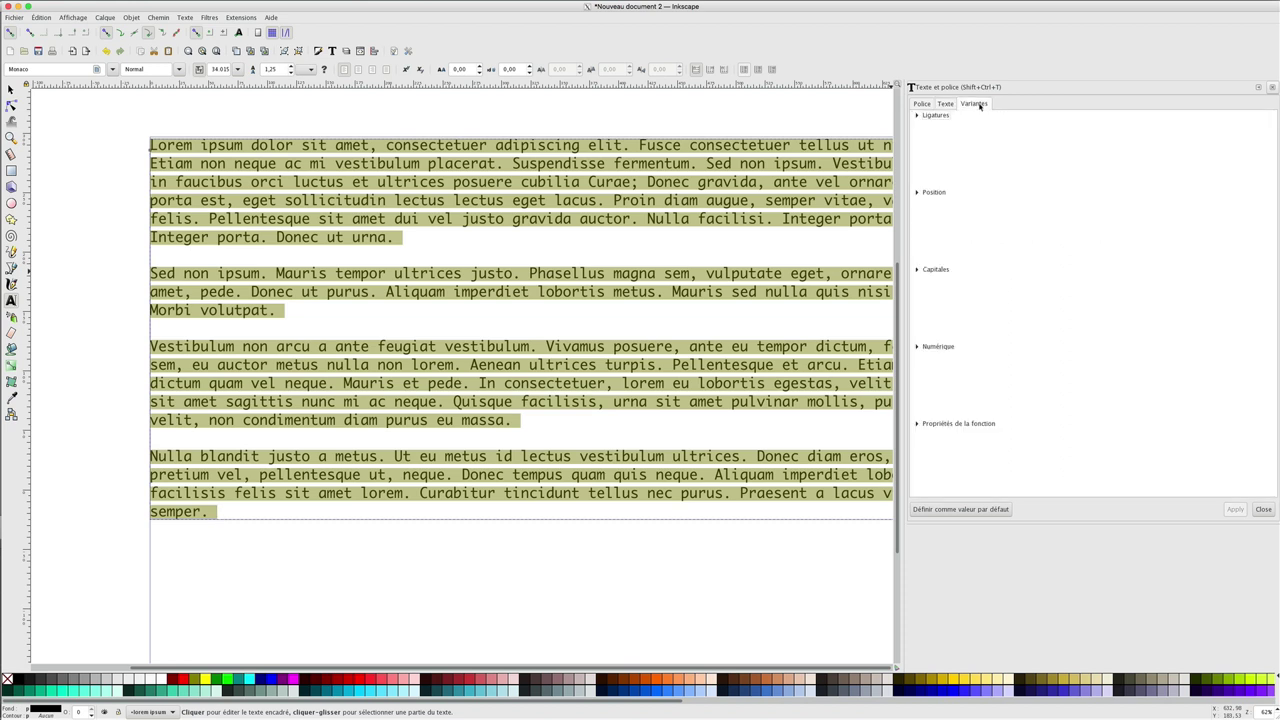
left_click(930, 270)
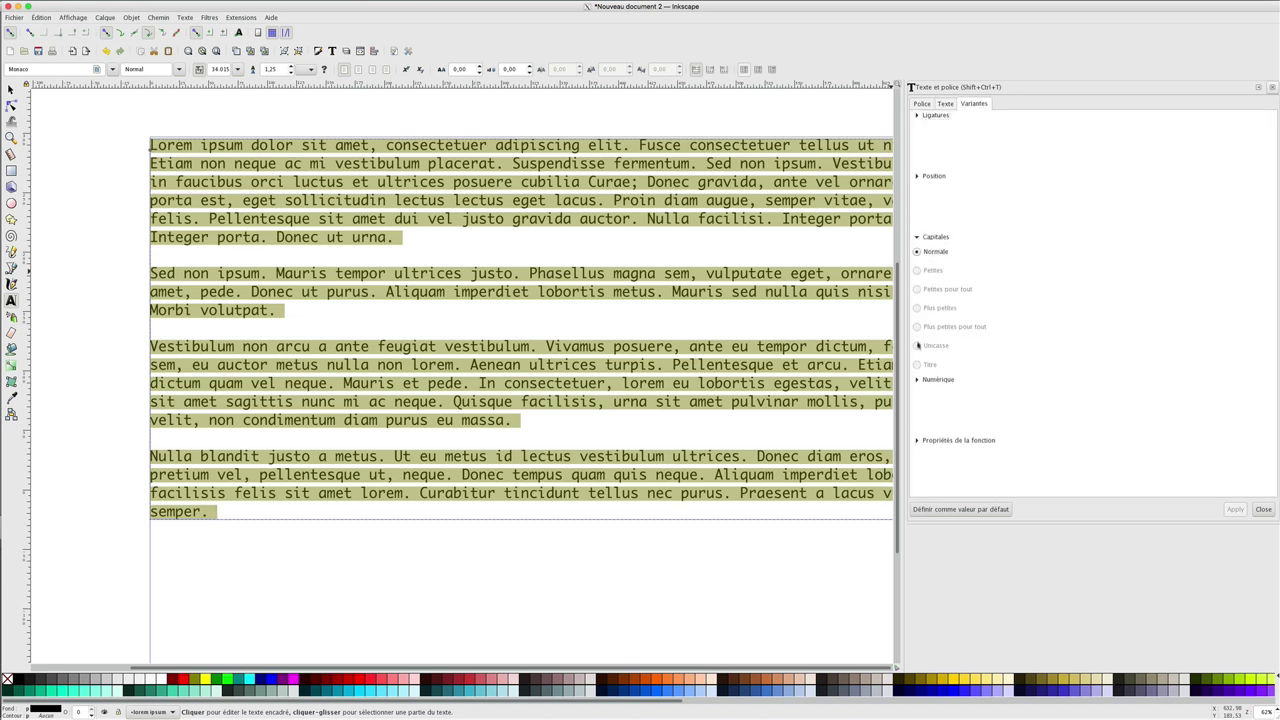
left_click(920, 237)
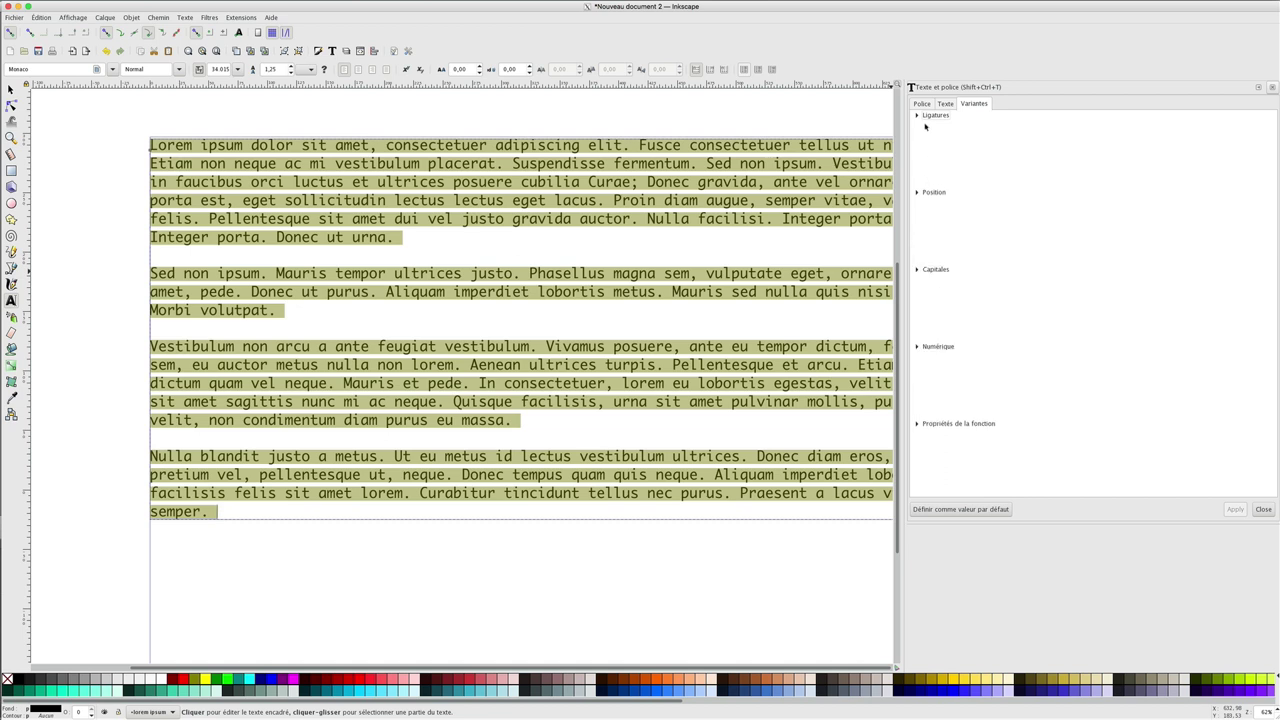
left_click(922, 104)
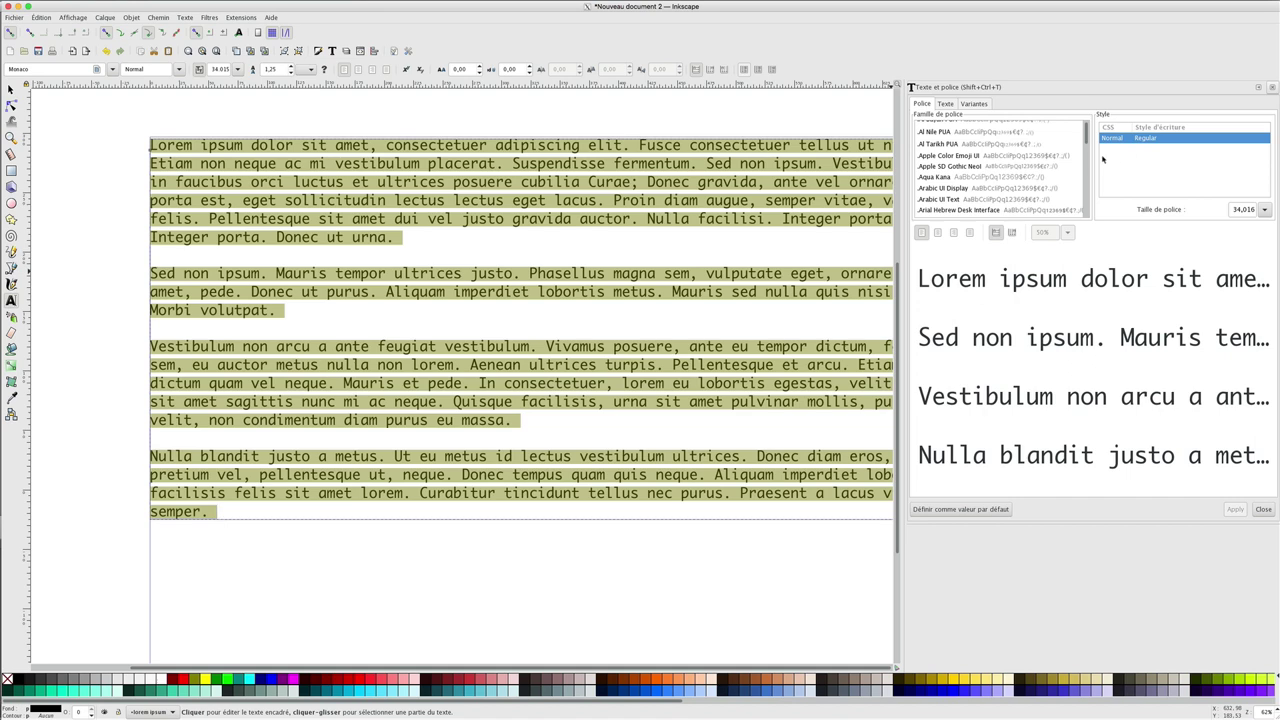
left_click(1273, 88)
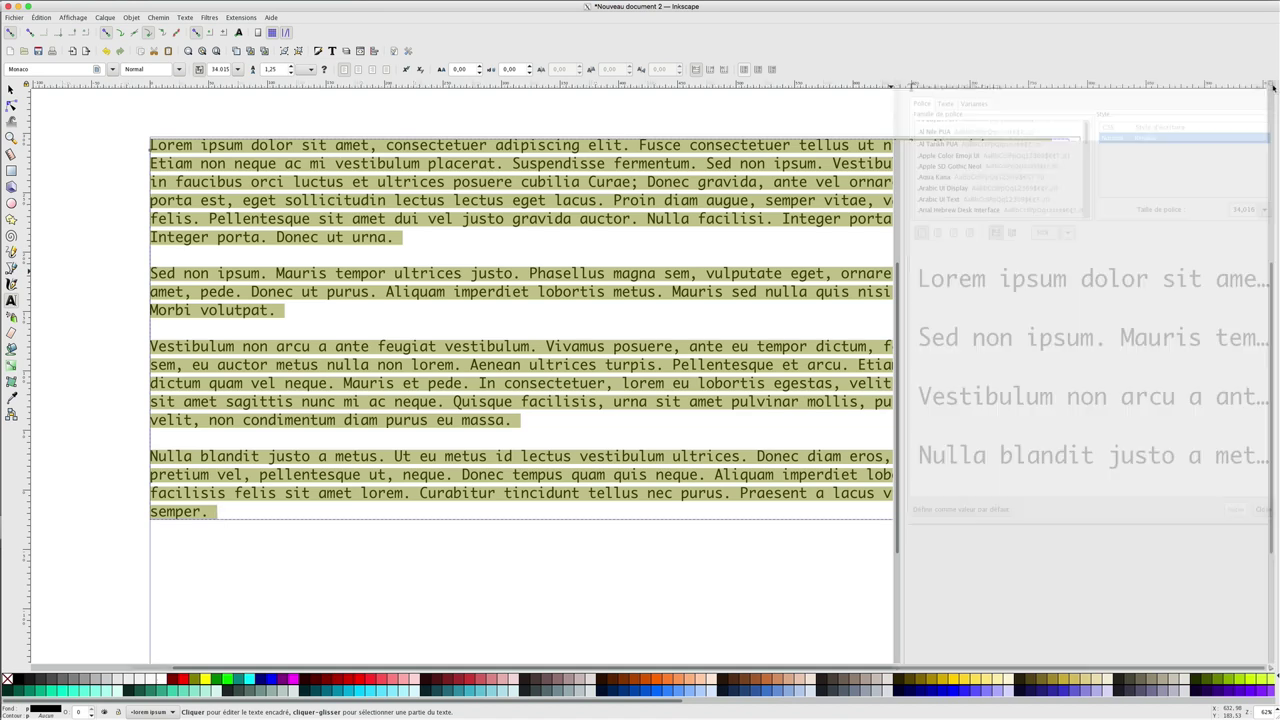
Set the Lorem ipsum text to size 36 and raise its line spacing to 4,25
left_click(111, 69)
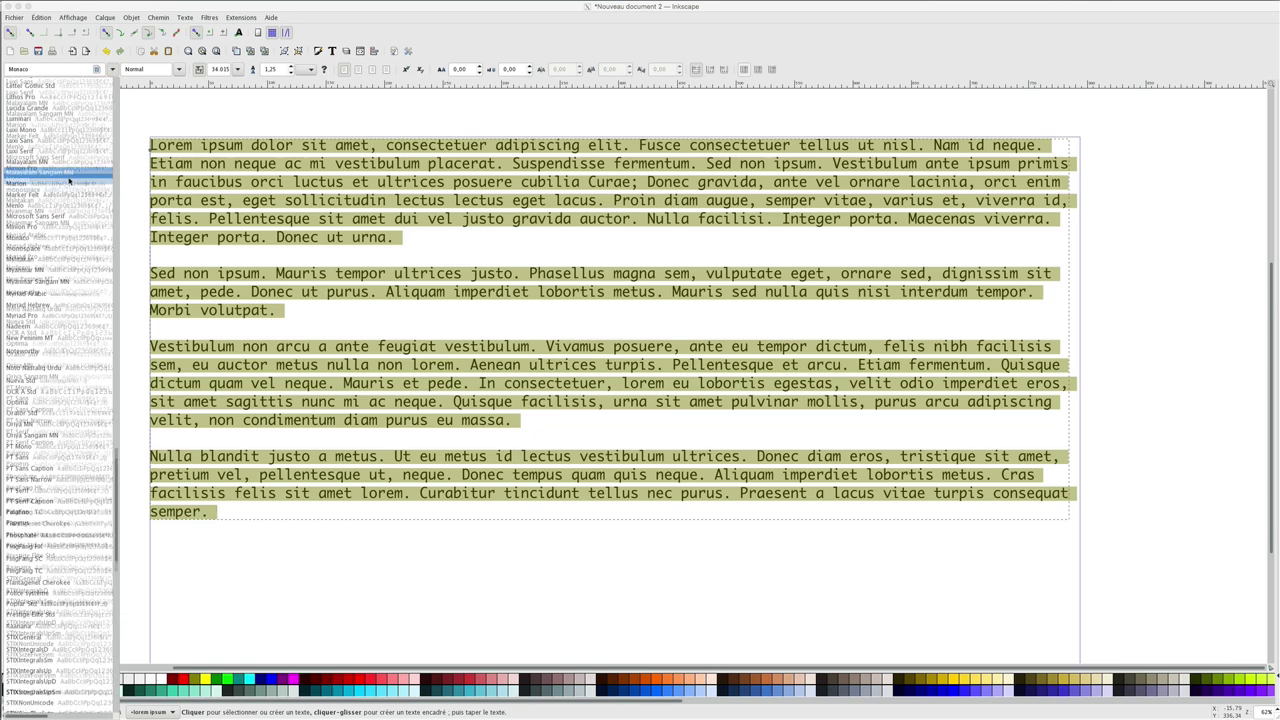
scroll(68, 180, "up", 3)
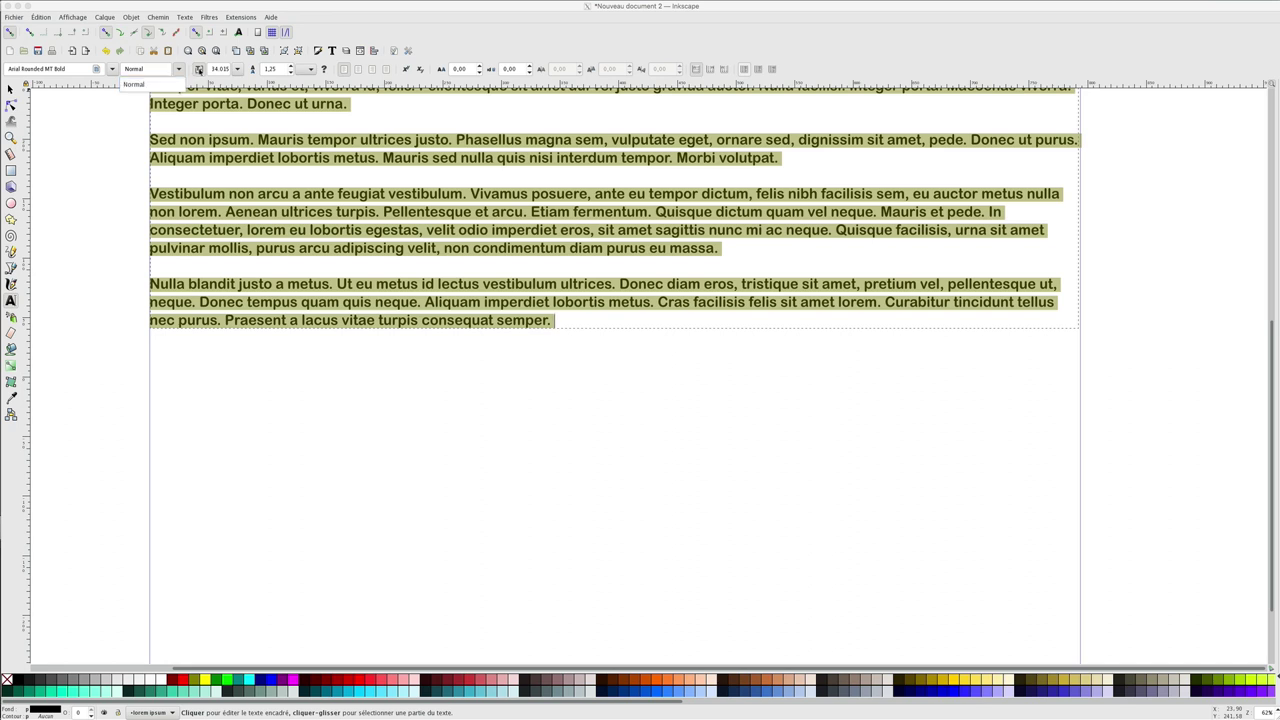
left_click(238, 69)
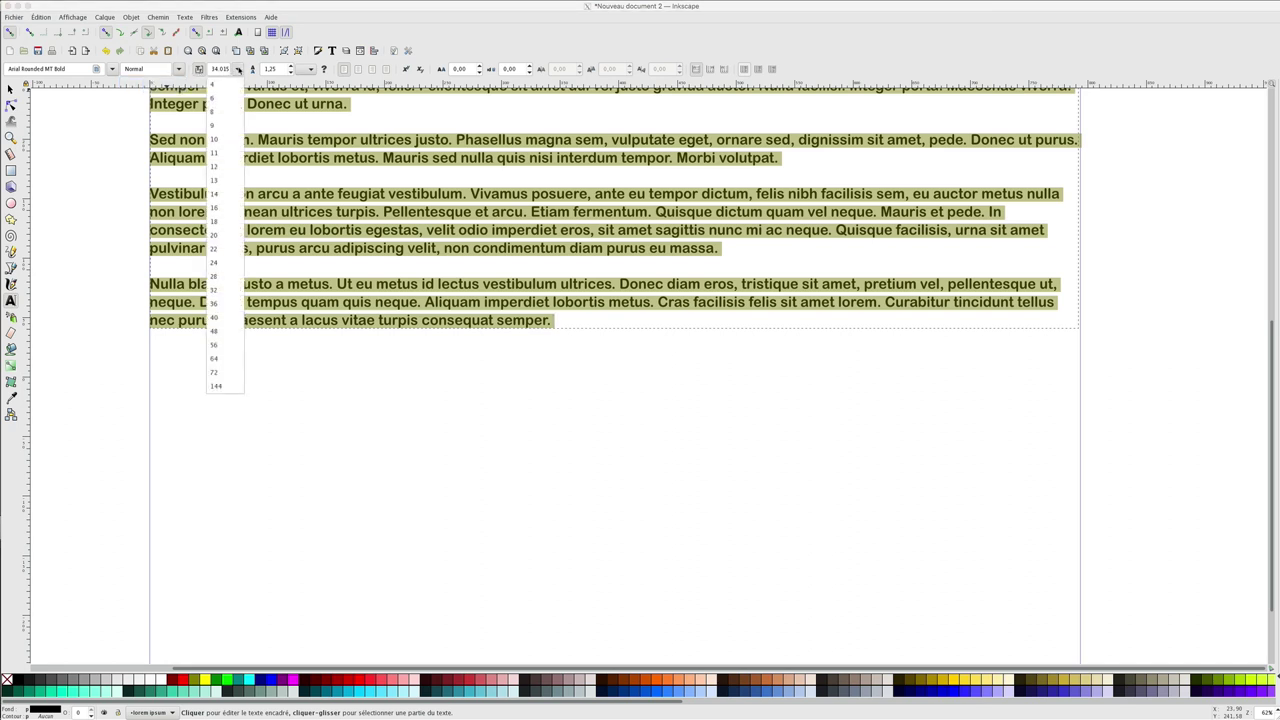
left_click(222, 170)
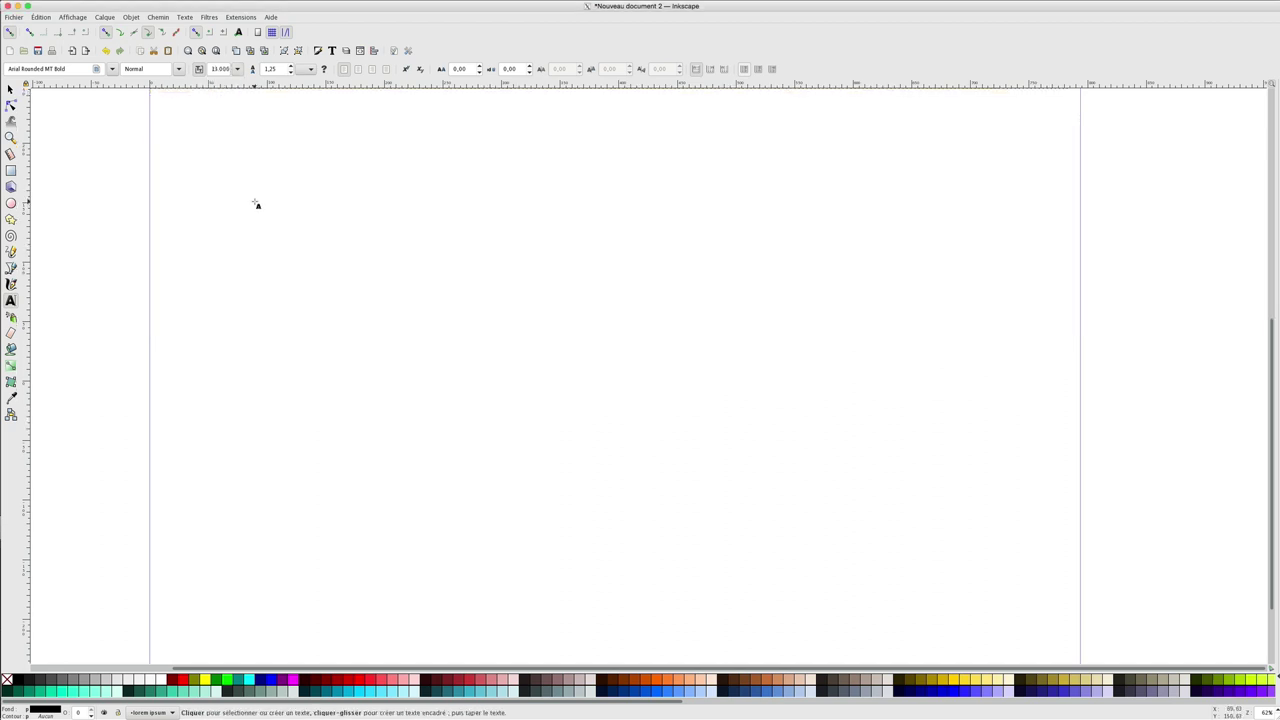
scroll(256, 204, "down", 1)
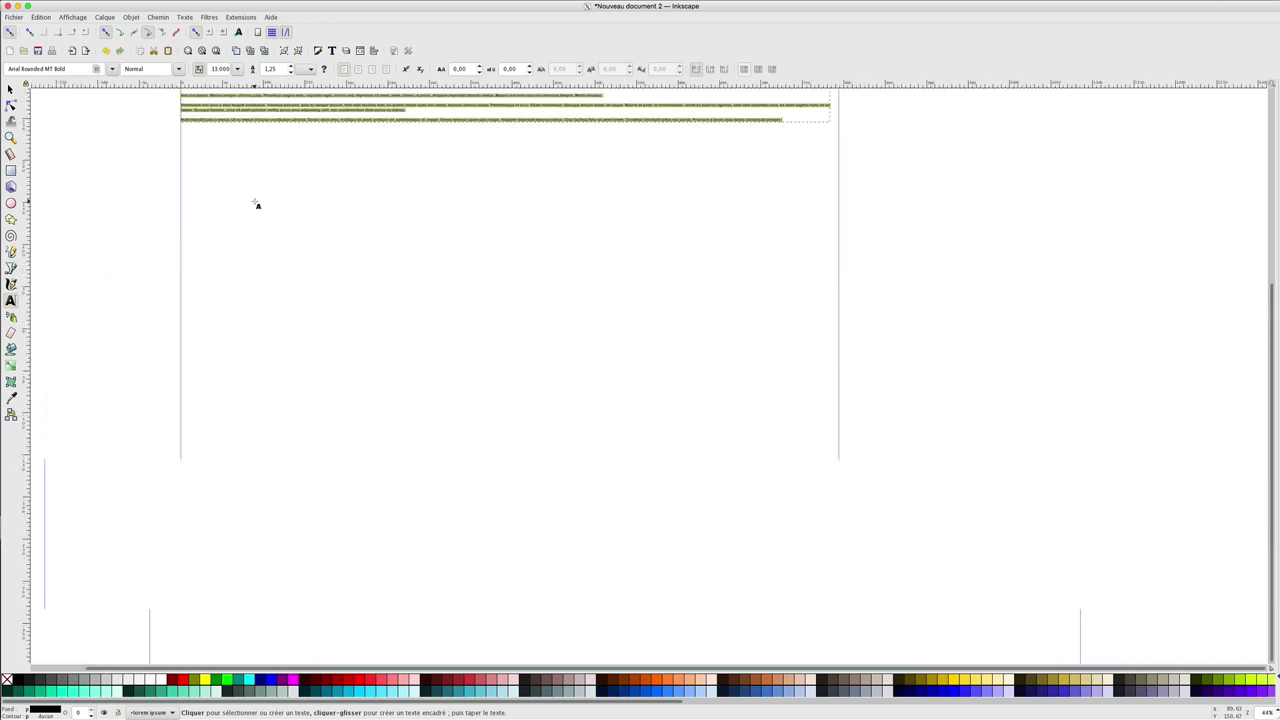
left_click(1272, 102)
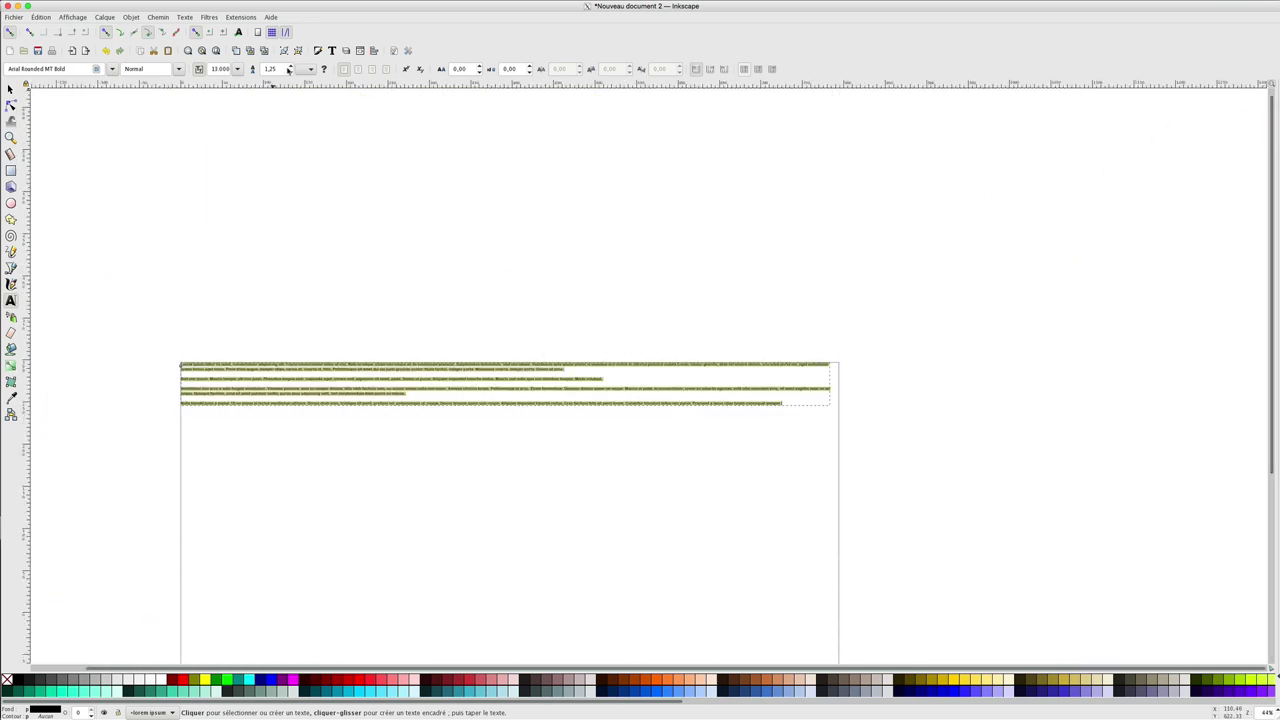
left_click(237, 68)
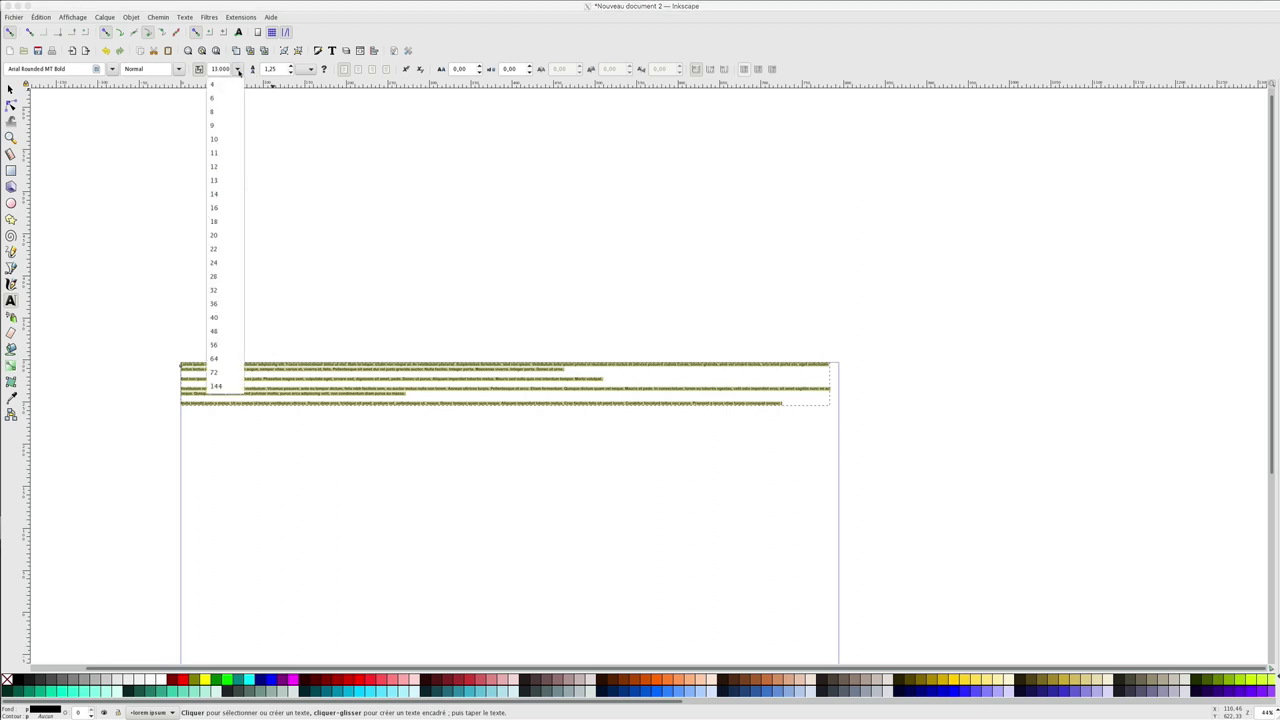
left_click(218, 303)
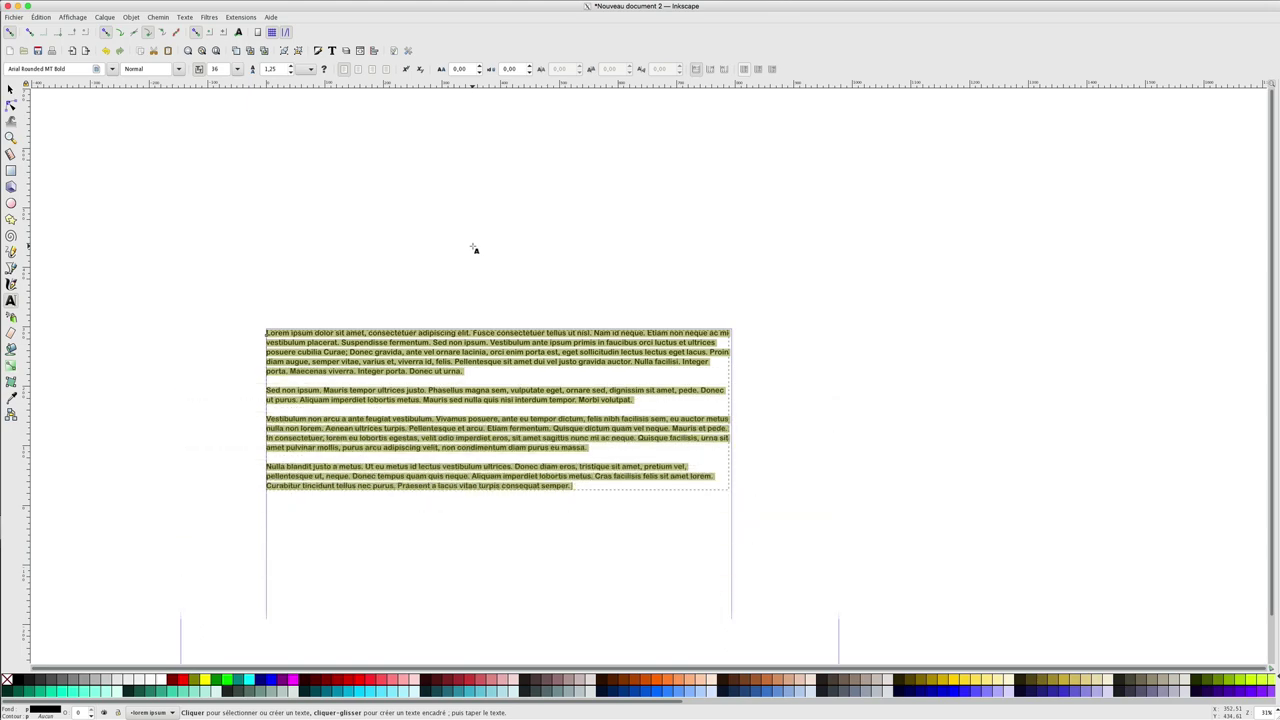
left_click_drag(1275, 145, 1274, 257)
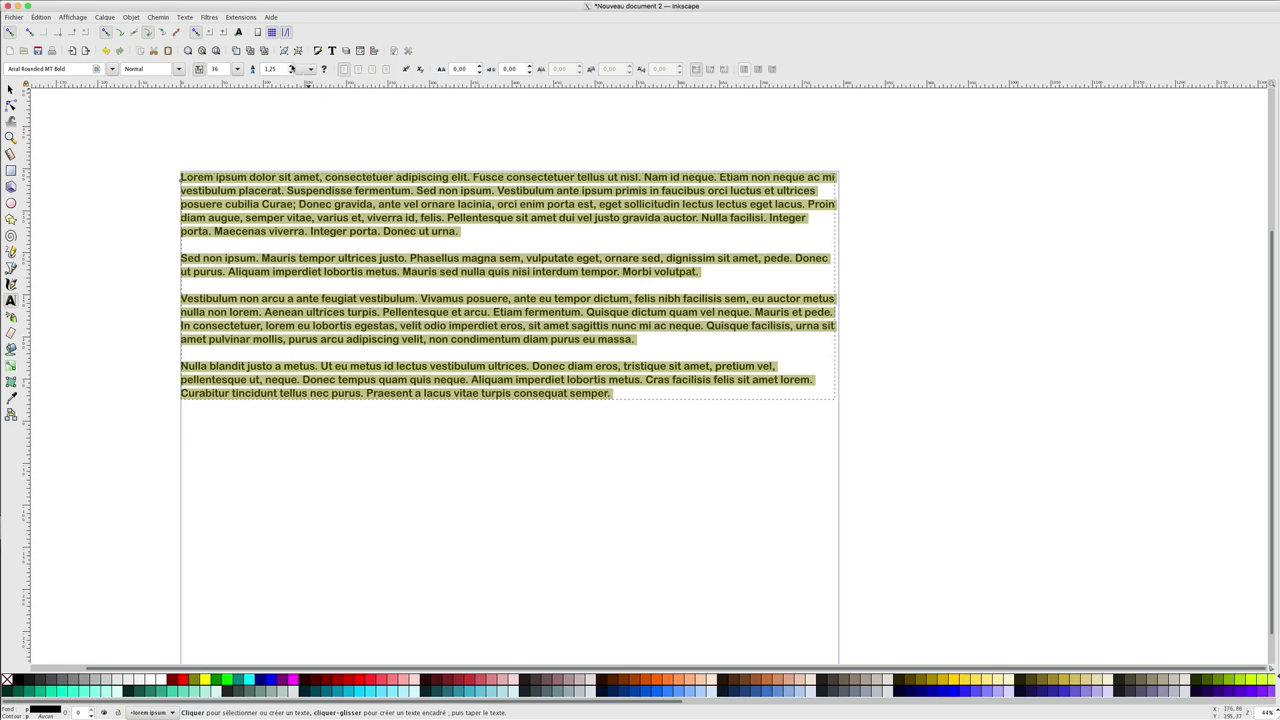
scroll(291, 69, "up", 5)
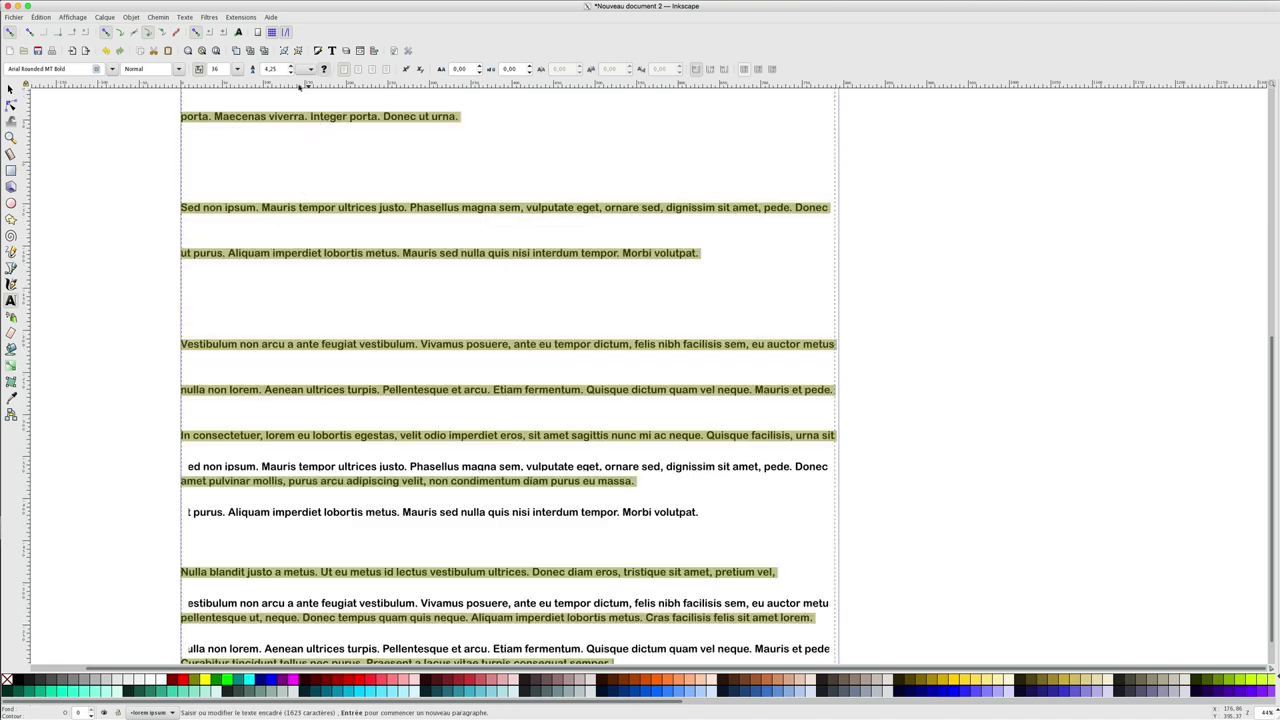
Lower the line spacing back to 1,25, leaving its unit unchanged
scroll(291, 69, "down", 15)
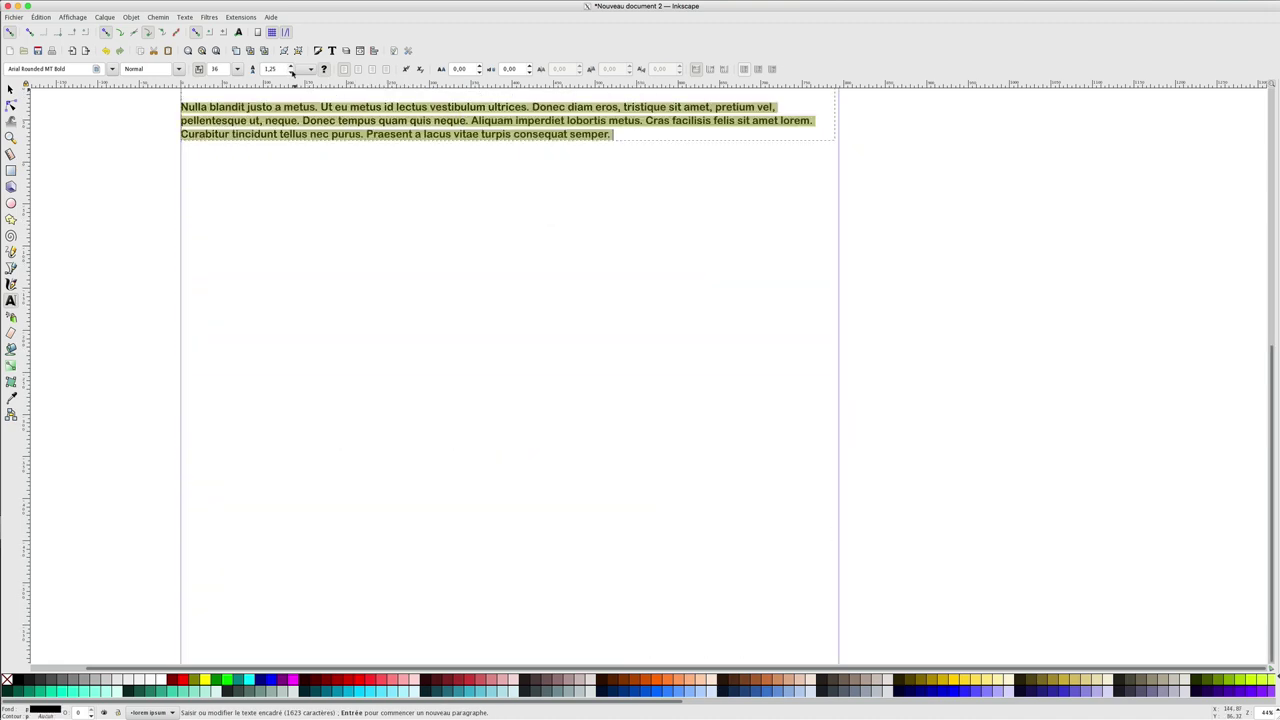
left_click(306, 69)
left_click(306, 69)
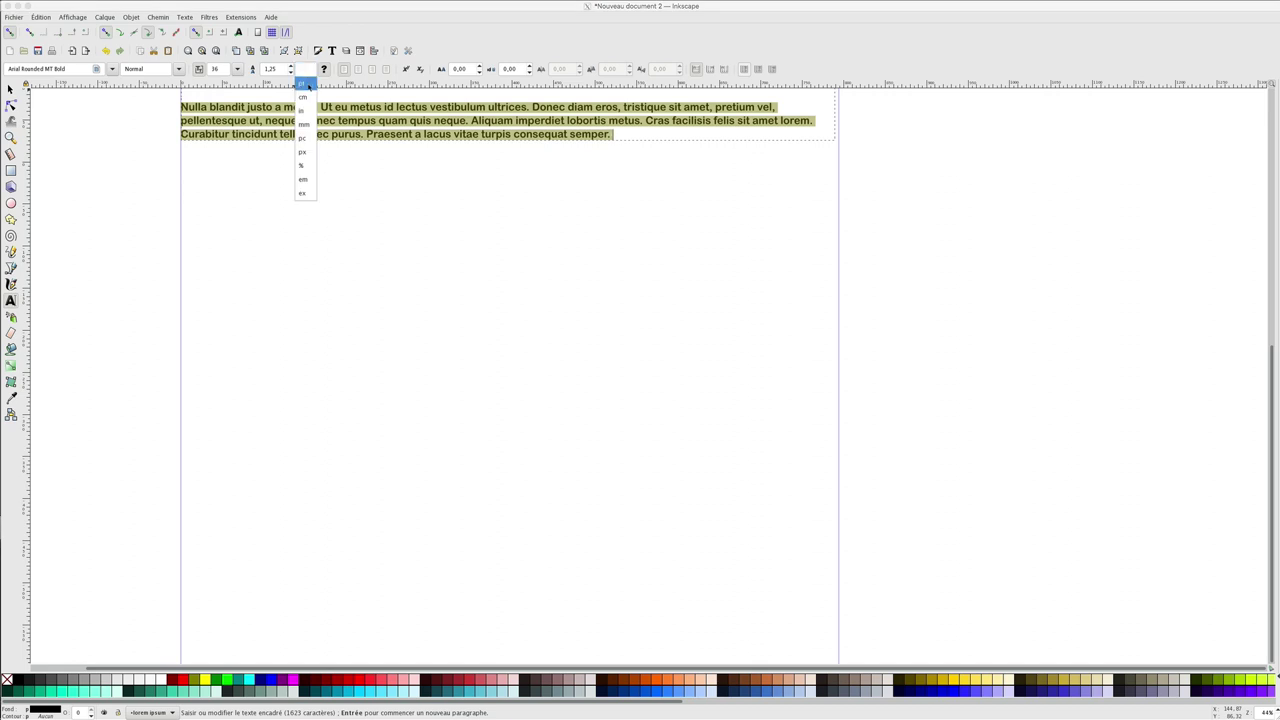
left_click(350, 172)
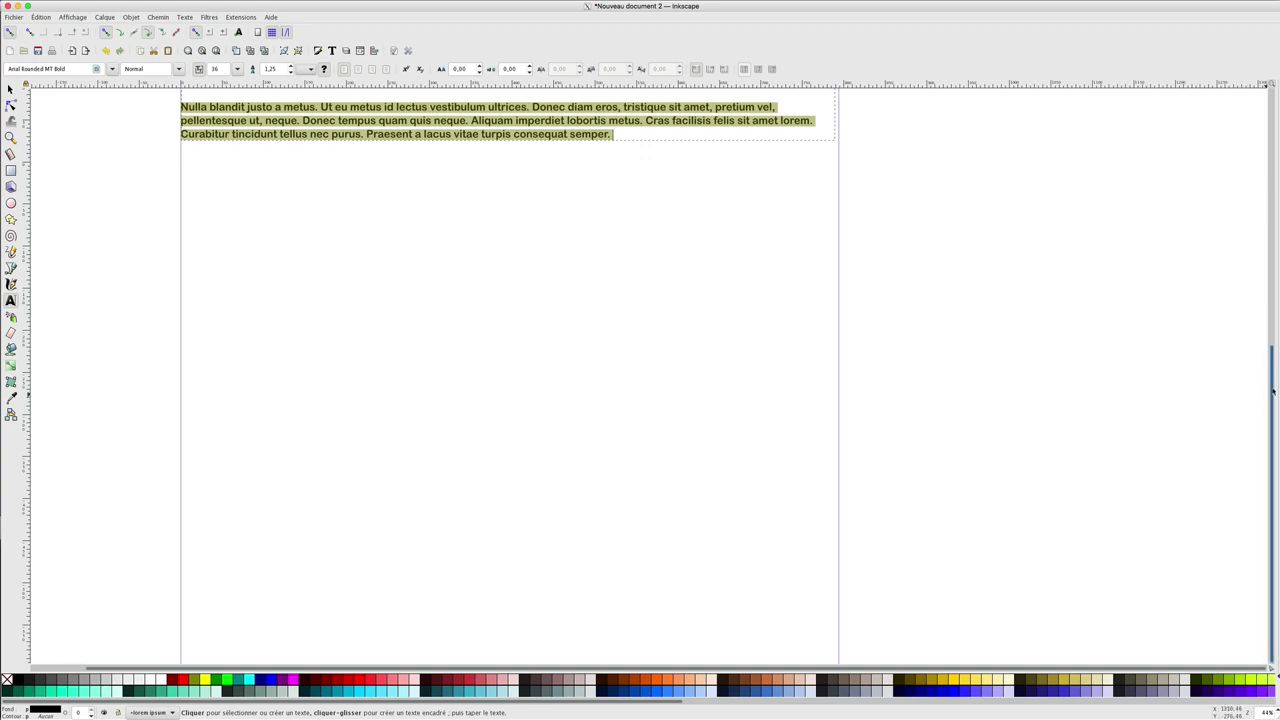
left_click_drag(1270, 400, 1255, 183)
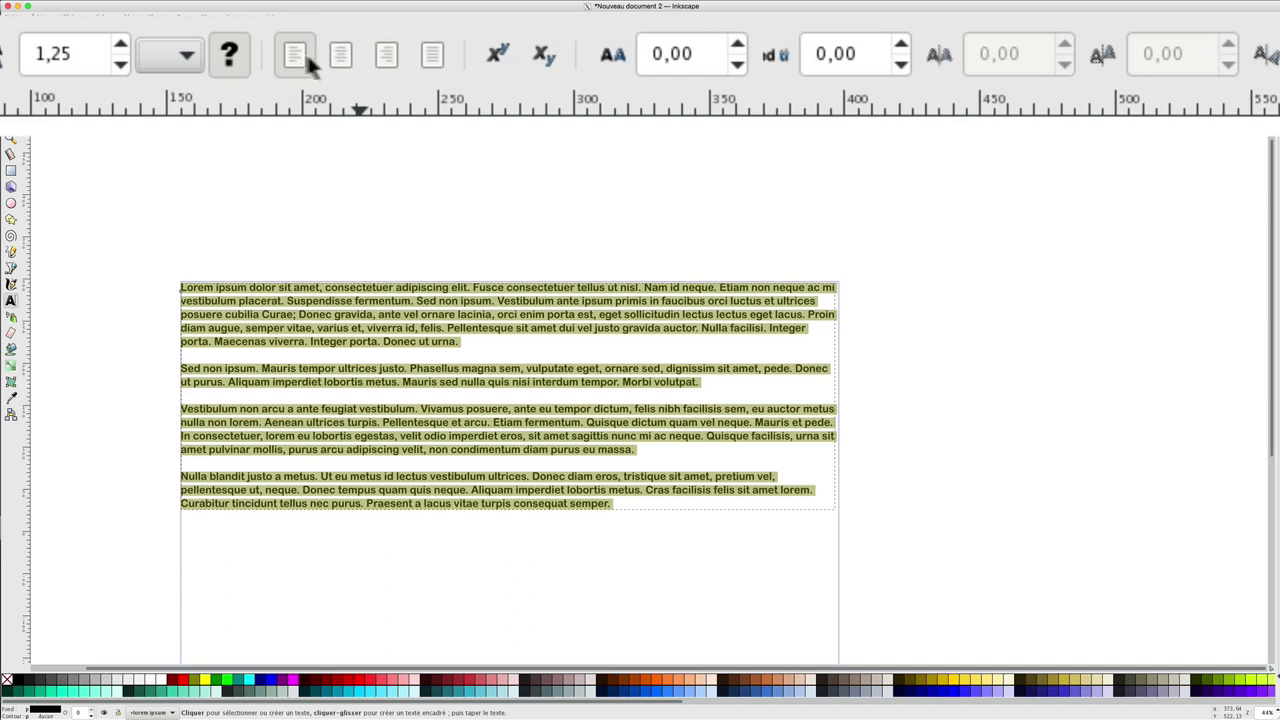
Try centre and right alignment, then justify the paragraphs
left_click(337, 60)
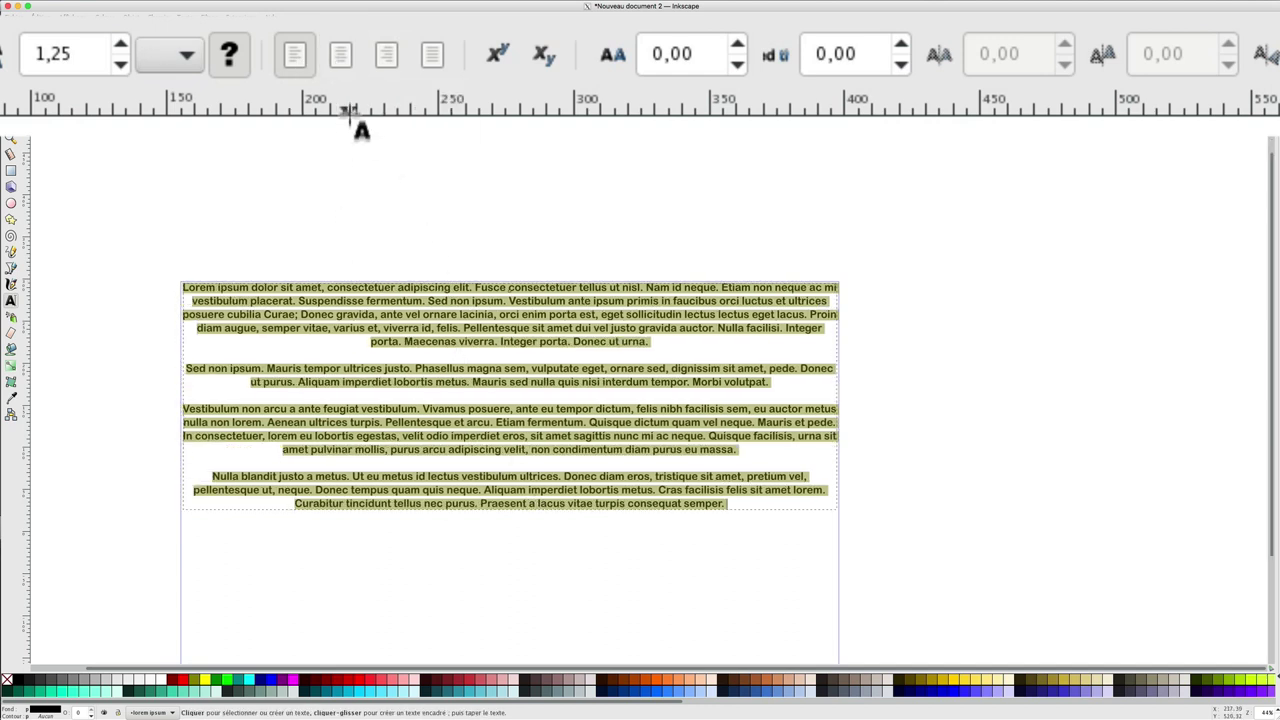
left_click(390, 55)
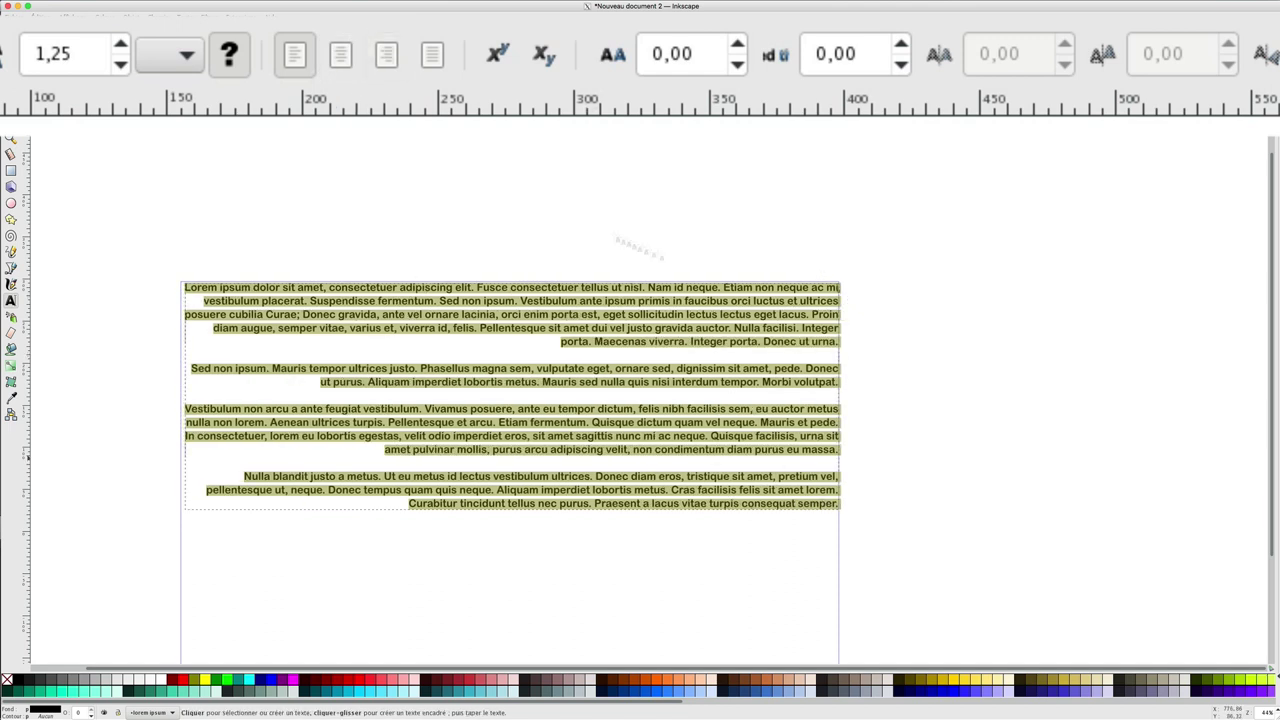
left_click(430, 55)
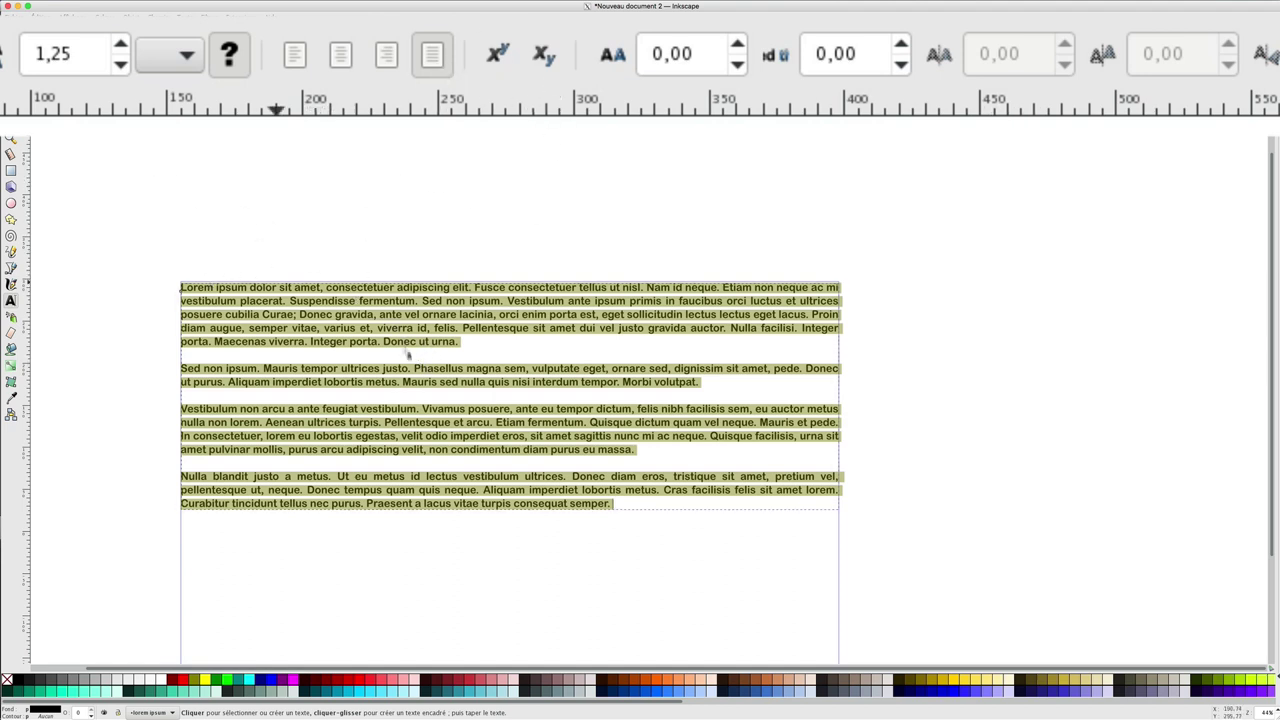
Make the P of Phasellus subscript after briefly trying superscript
left_click_drag(414, 367, 423, 368)
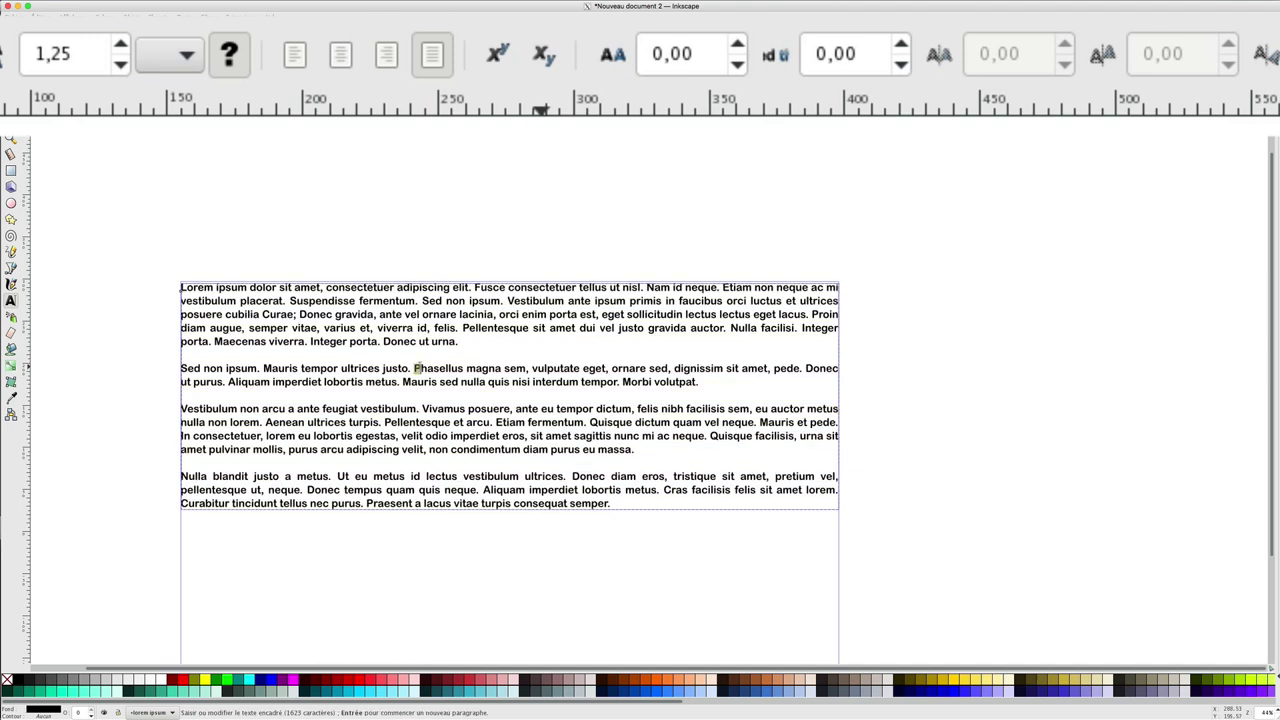
left_click(497, 55)
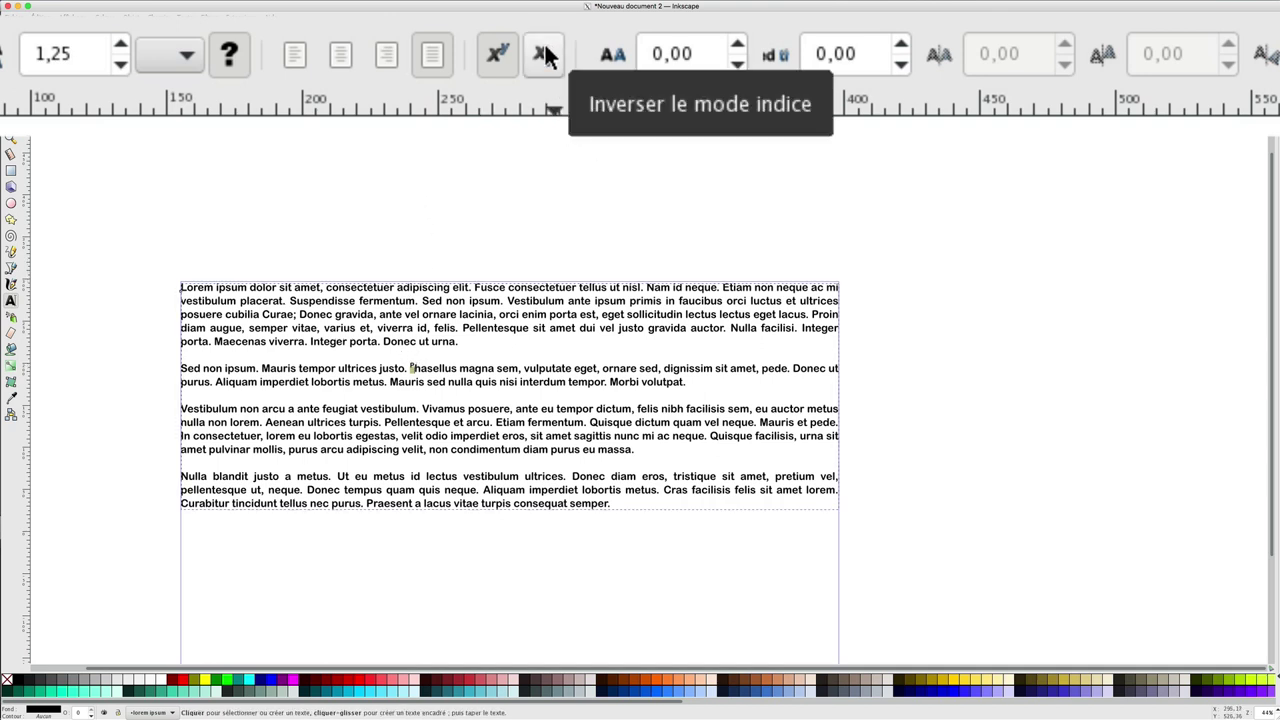
left_click(544, 55)
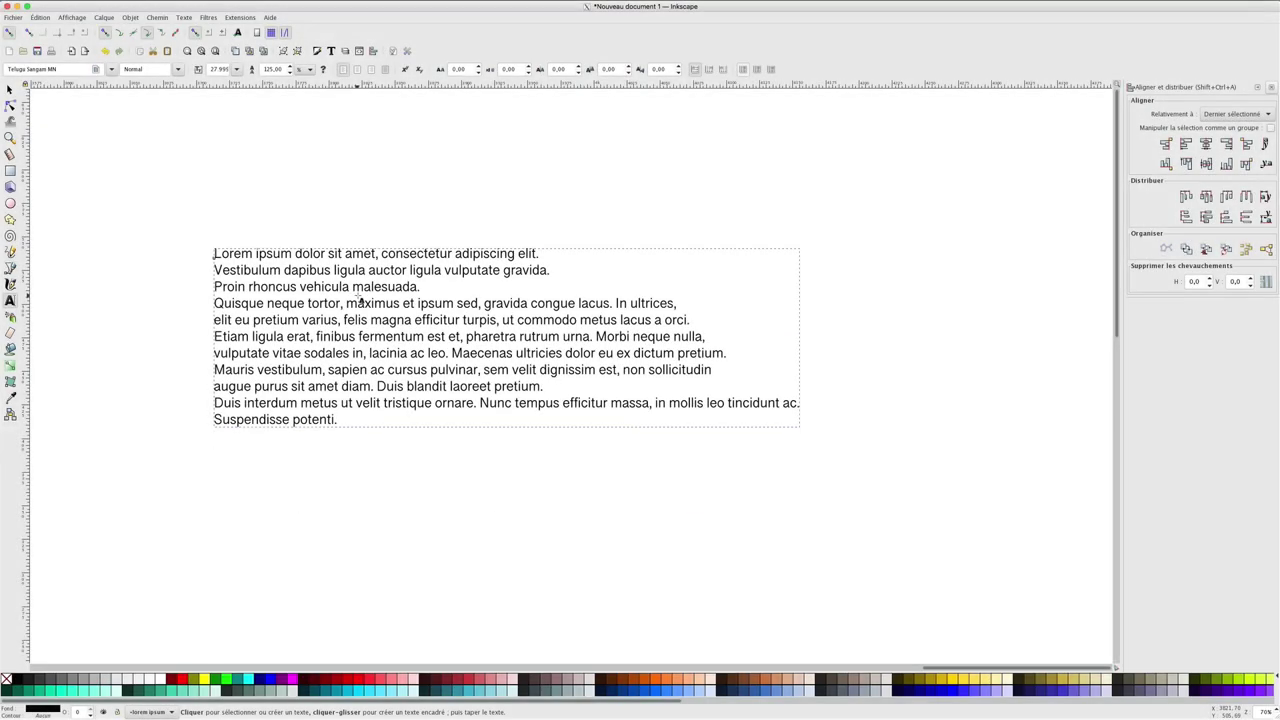
Select all the text and nudge its letter spacing up slightly from 0
key("ctrl+End")
key("Return")
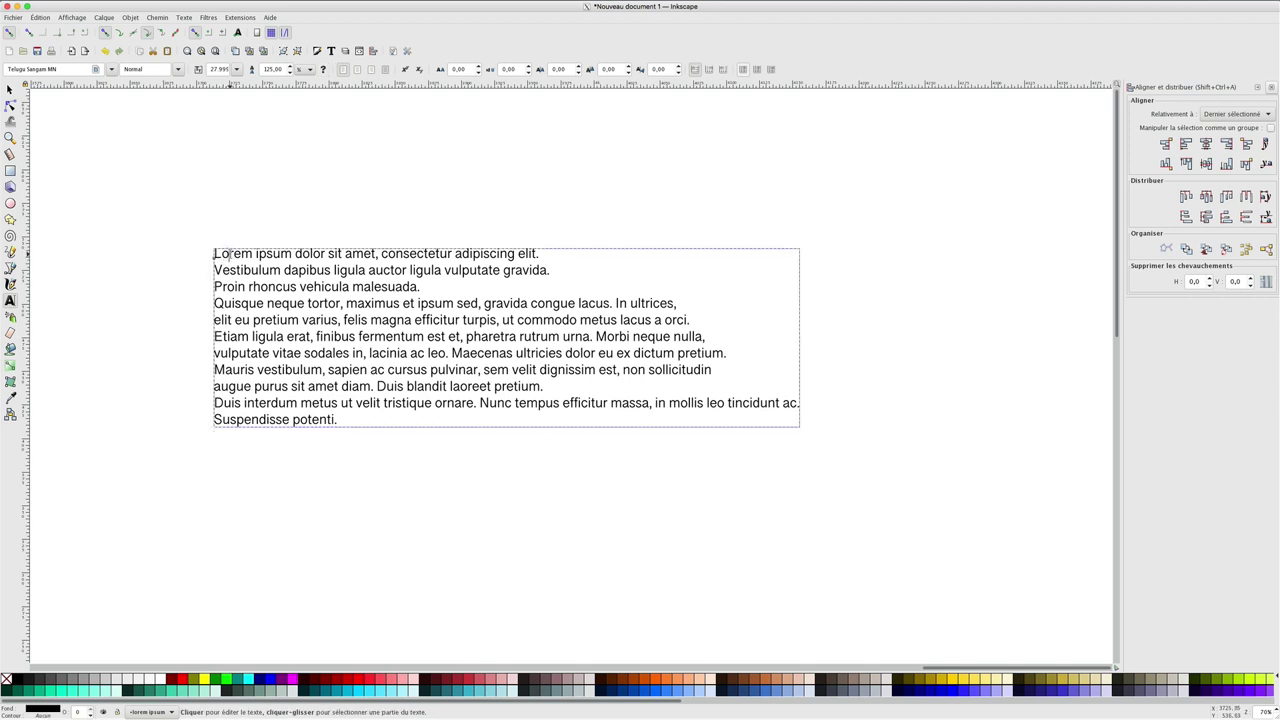
key("ctrl+a")
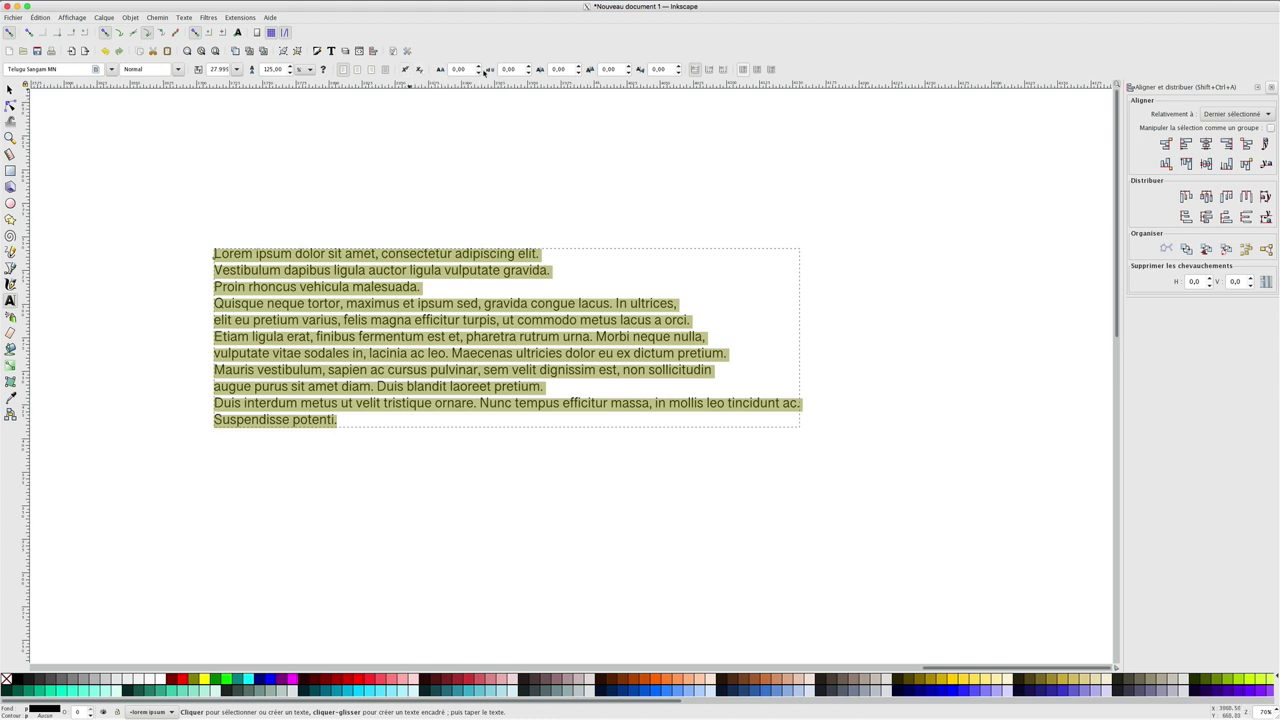
scroll(480, 69, "up", 2)
scroll(480, 69, "up", 2)
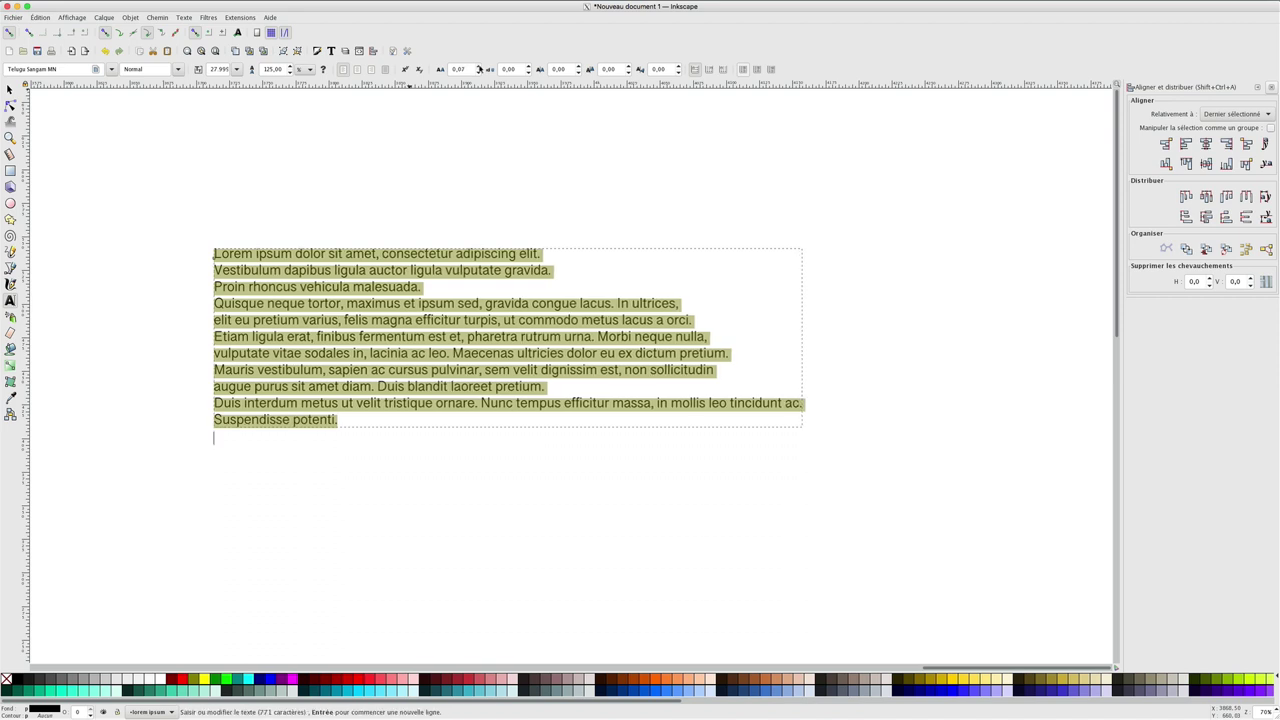
scroll(480, 69, "up", 1)
scroll(480, 69, "up", 2)
scroll(480, 69, "up", 6)
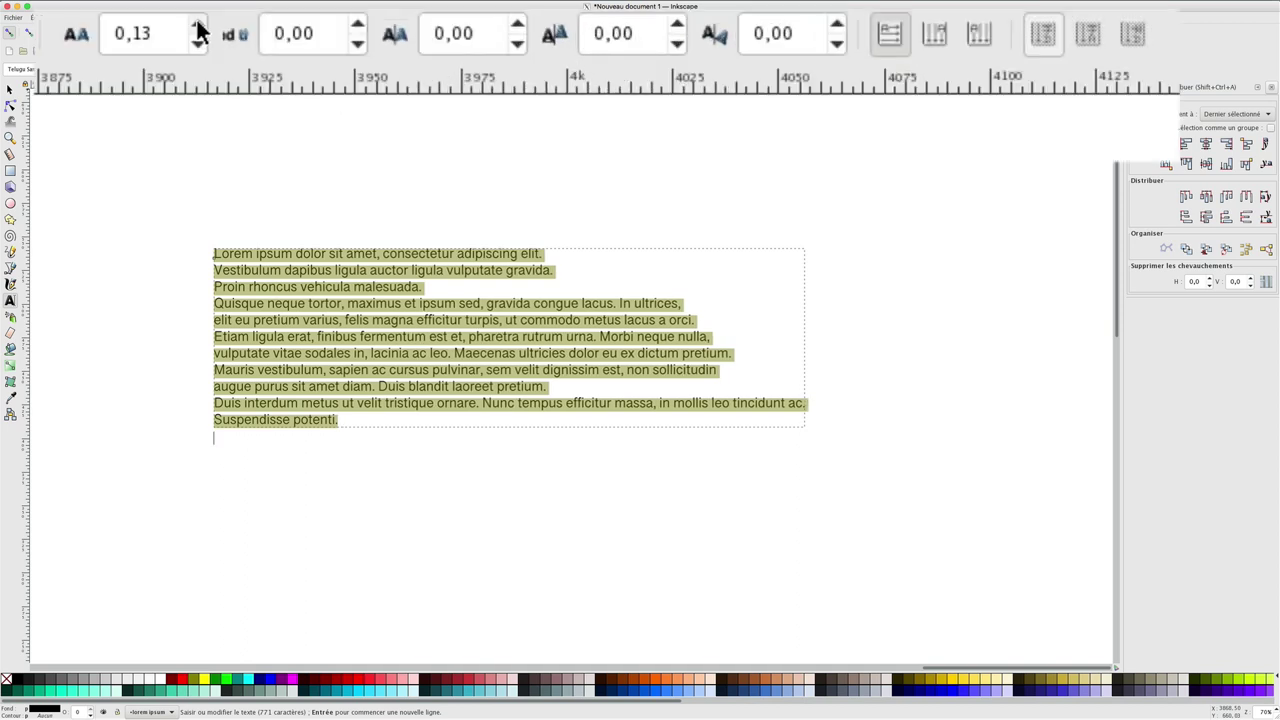
Set the text's letter spacing to 5
scroll(198, 30, "up", 4)
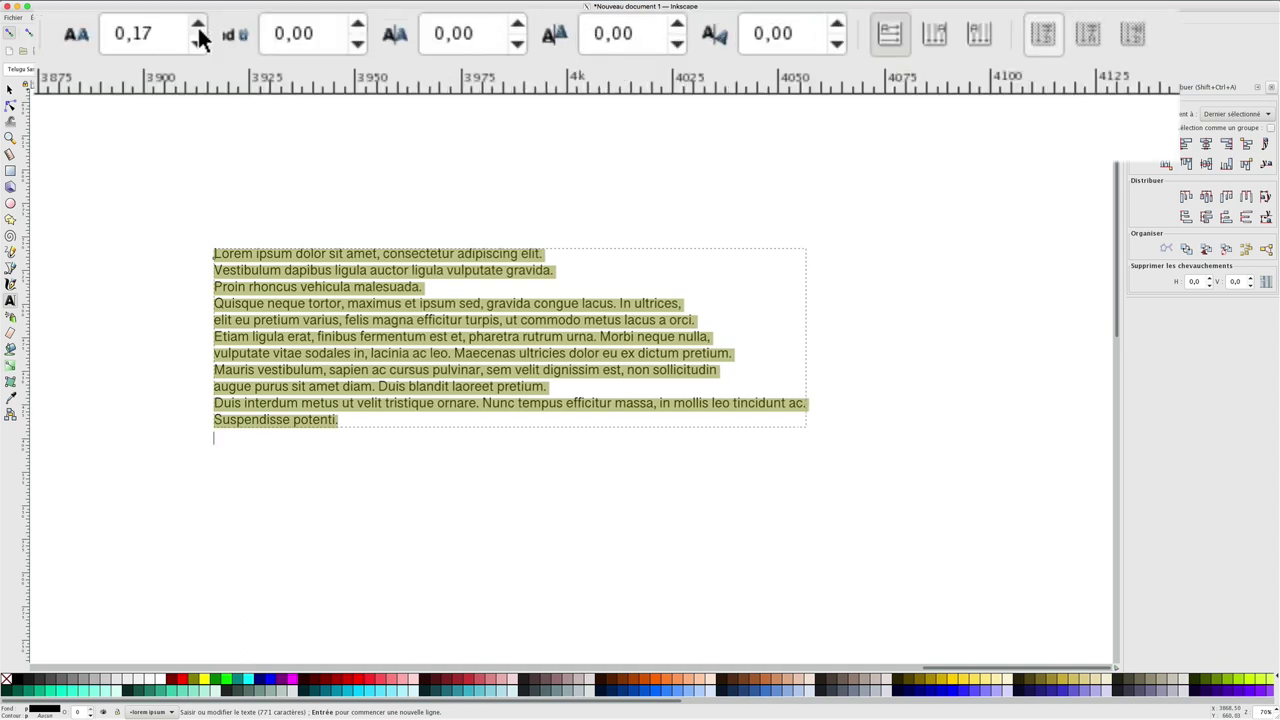
left_click_drag(171, 33, 55, 35)
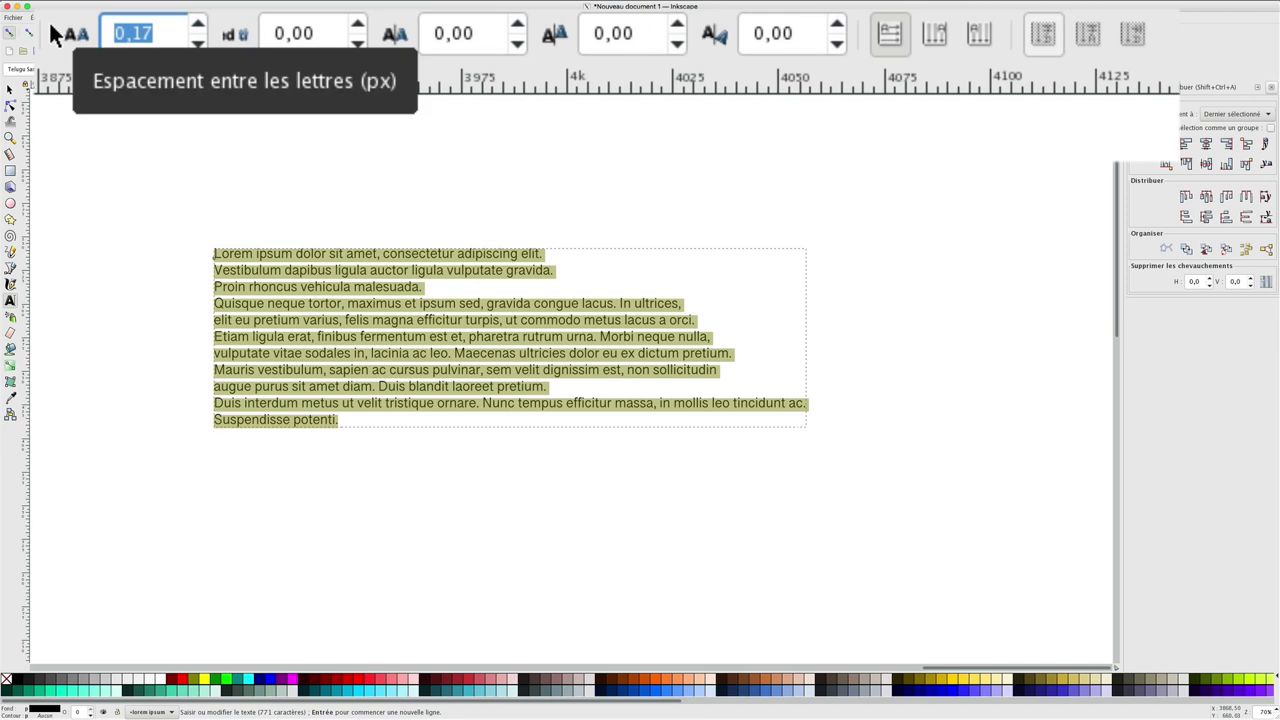
type("5")
key("Return")
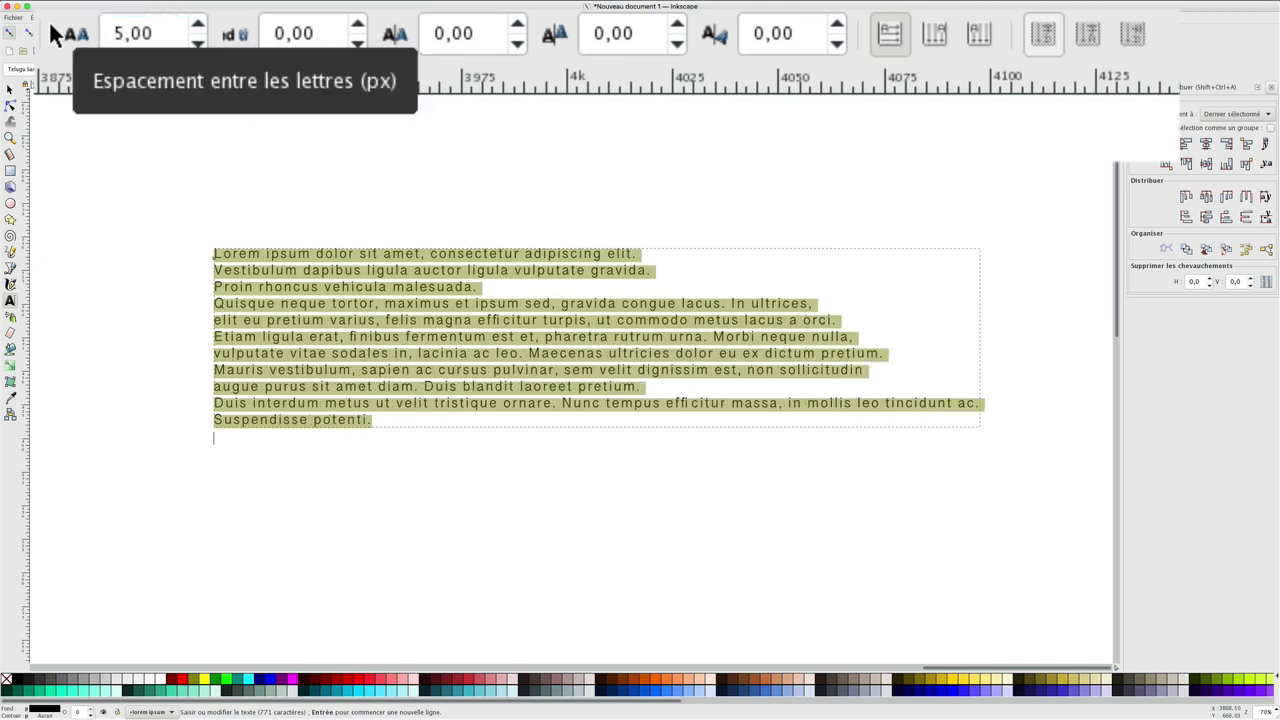
Set the word spacing to 10
left_click(358, 24)
double_click(320, 34)
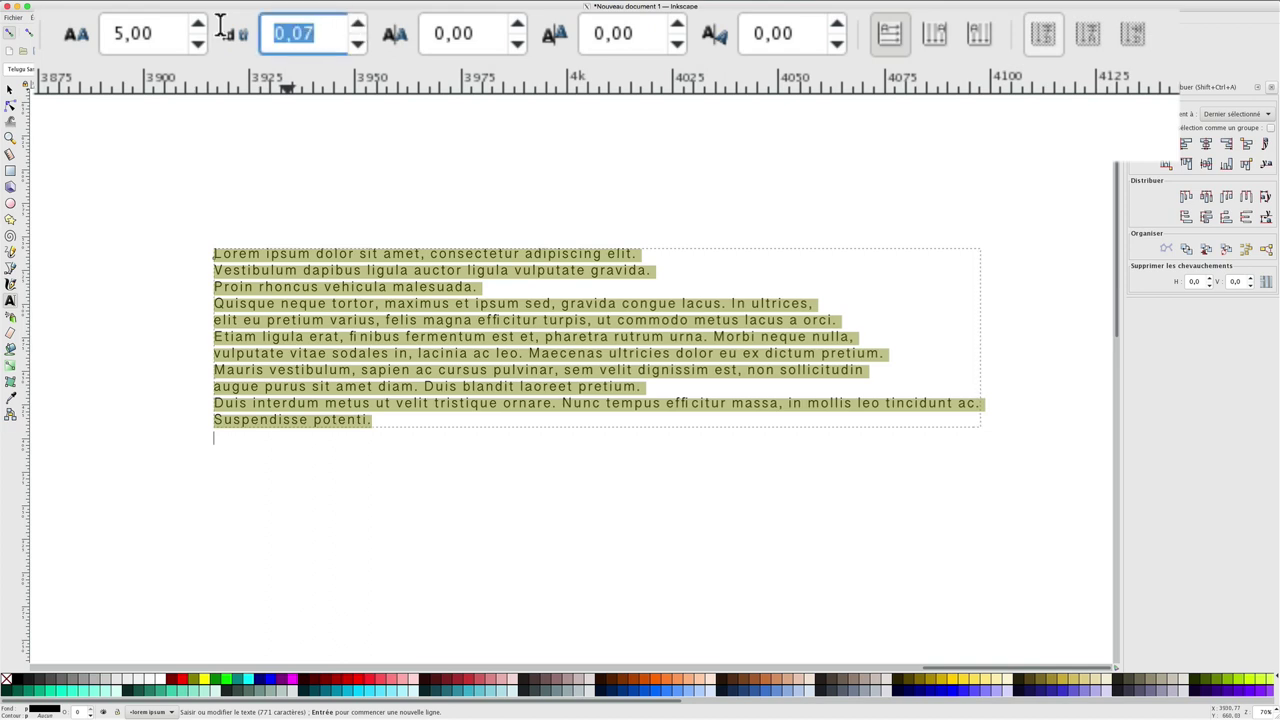
type("10")
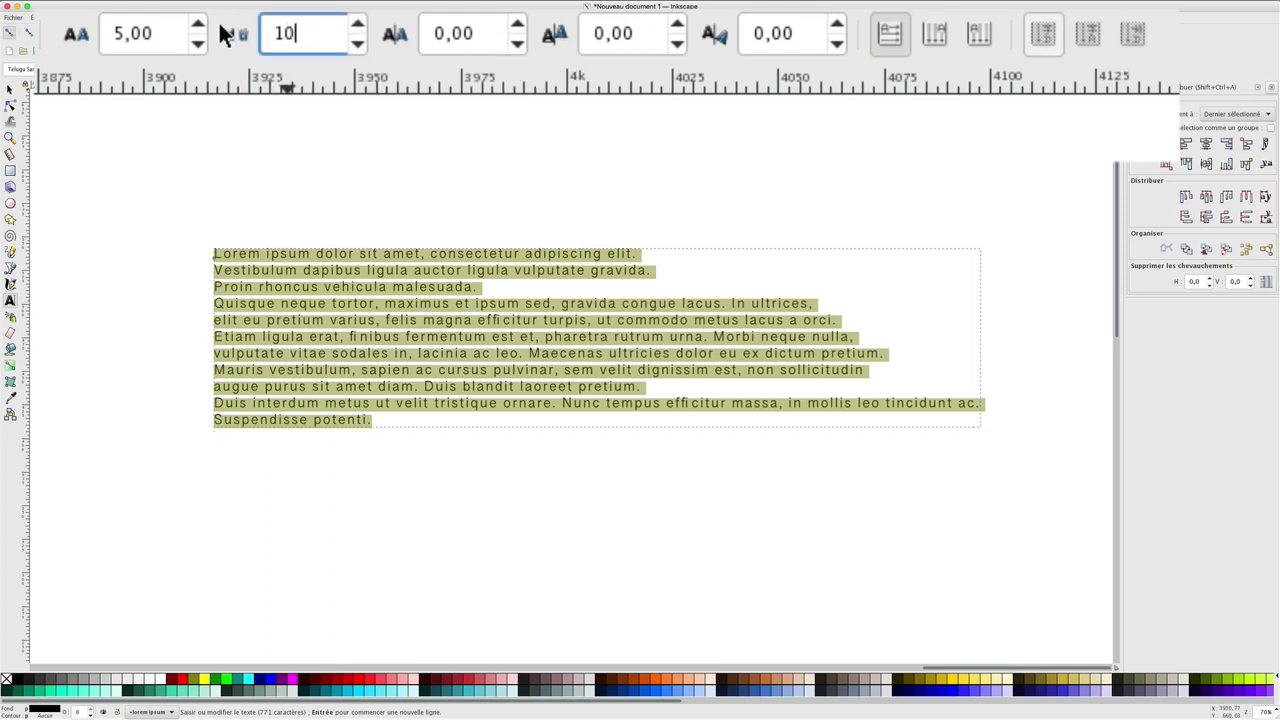
key("Return")
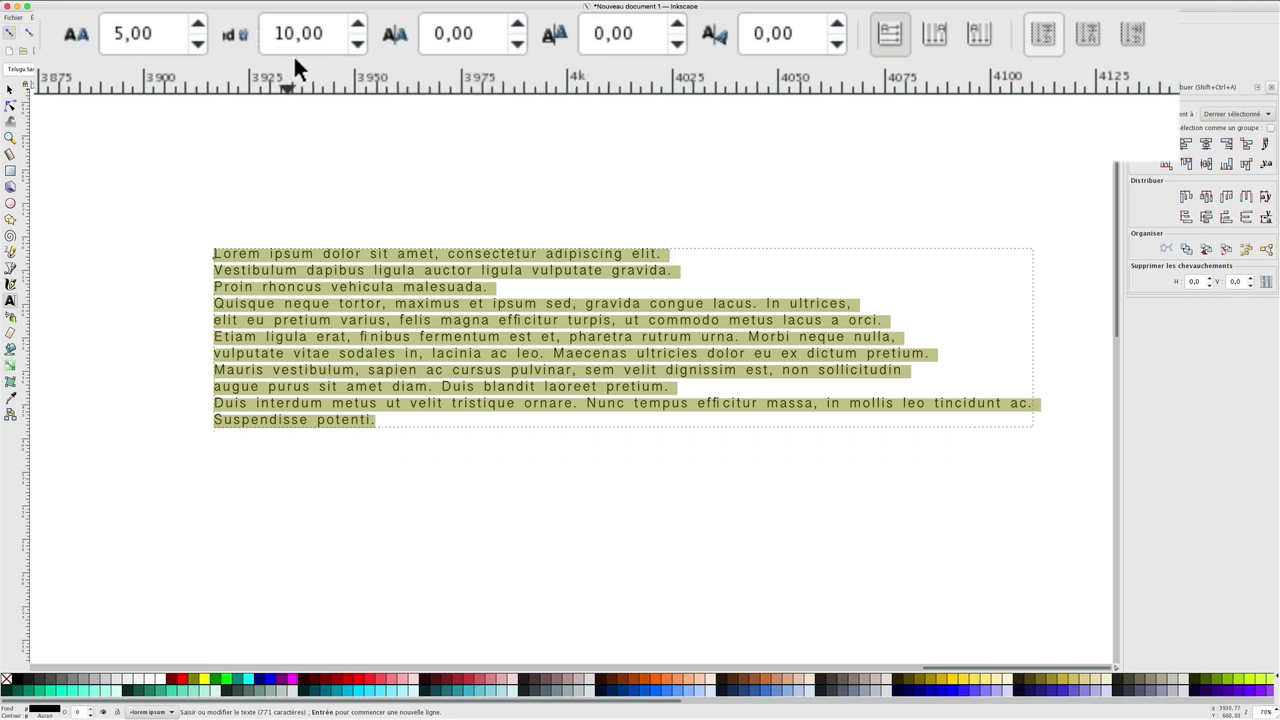
Set the horizontal kerning to 3
left_click(517, 26)
left_click(517, 26)
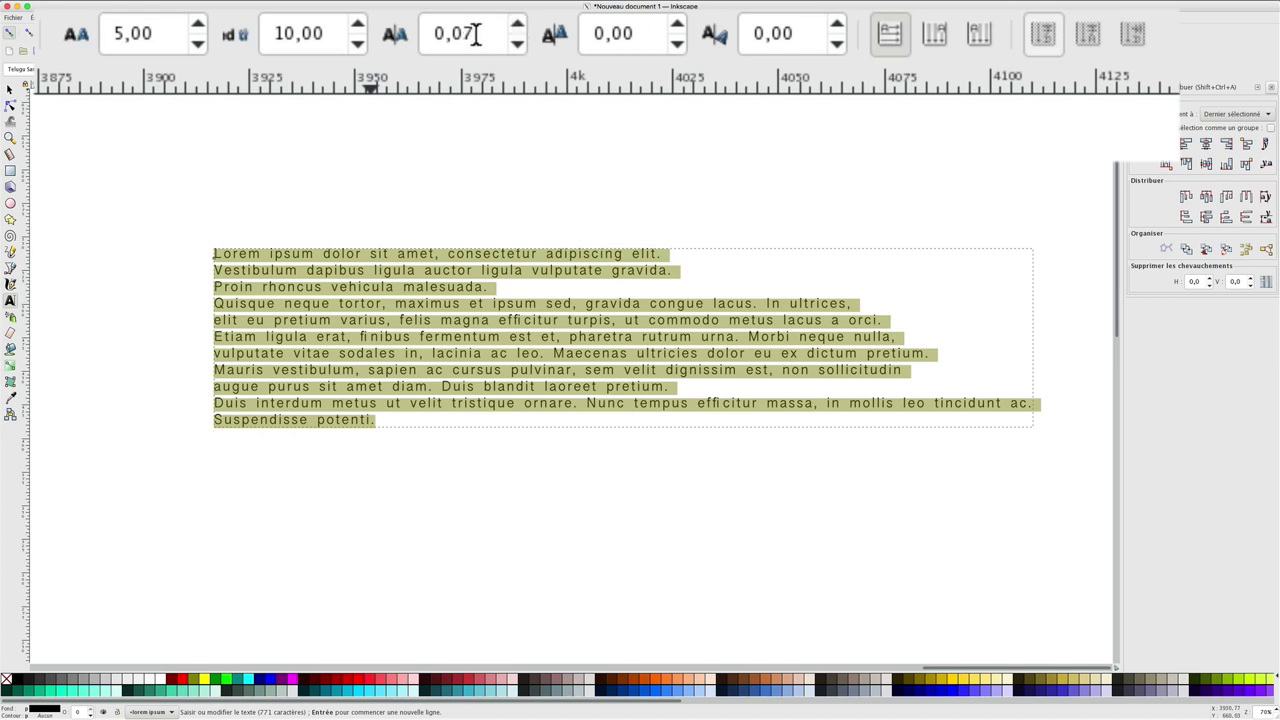
type("3")
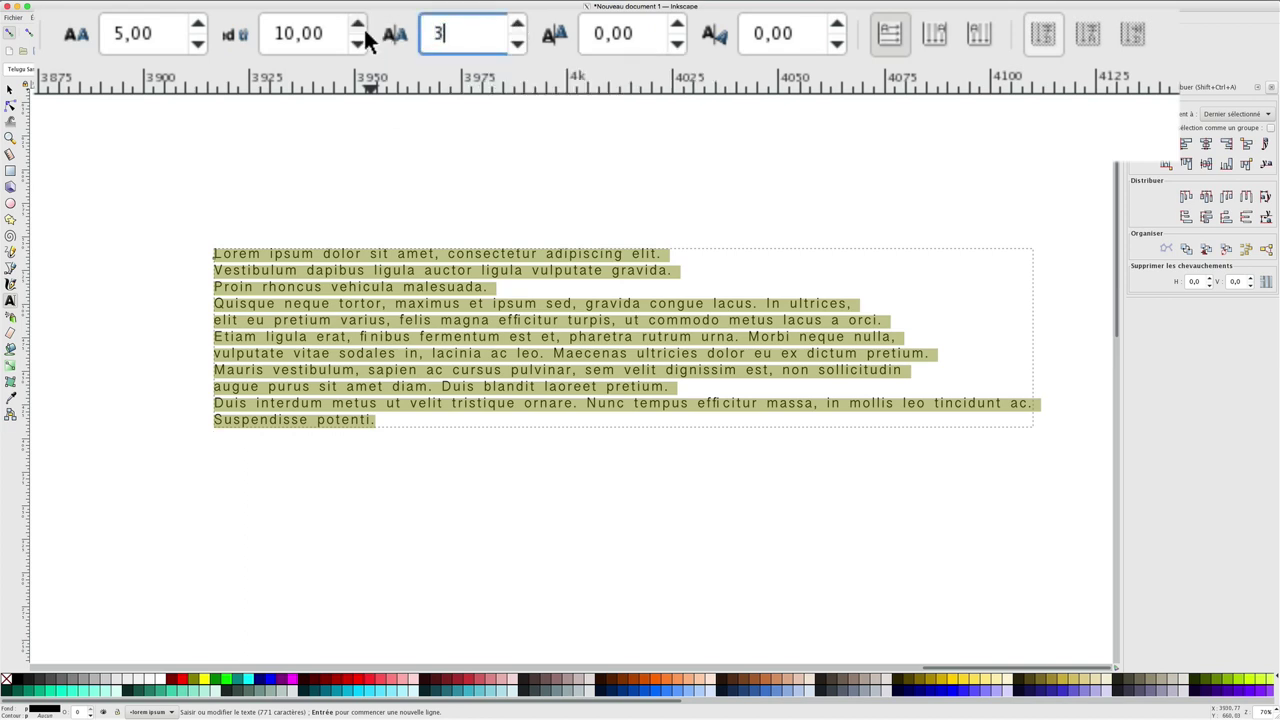
key("Return")
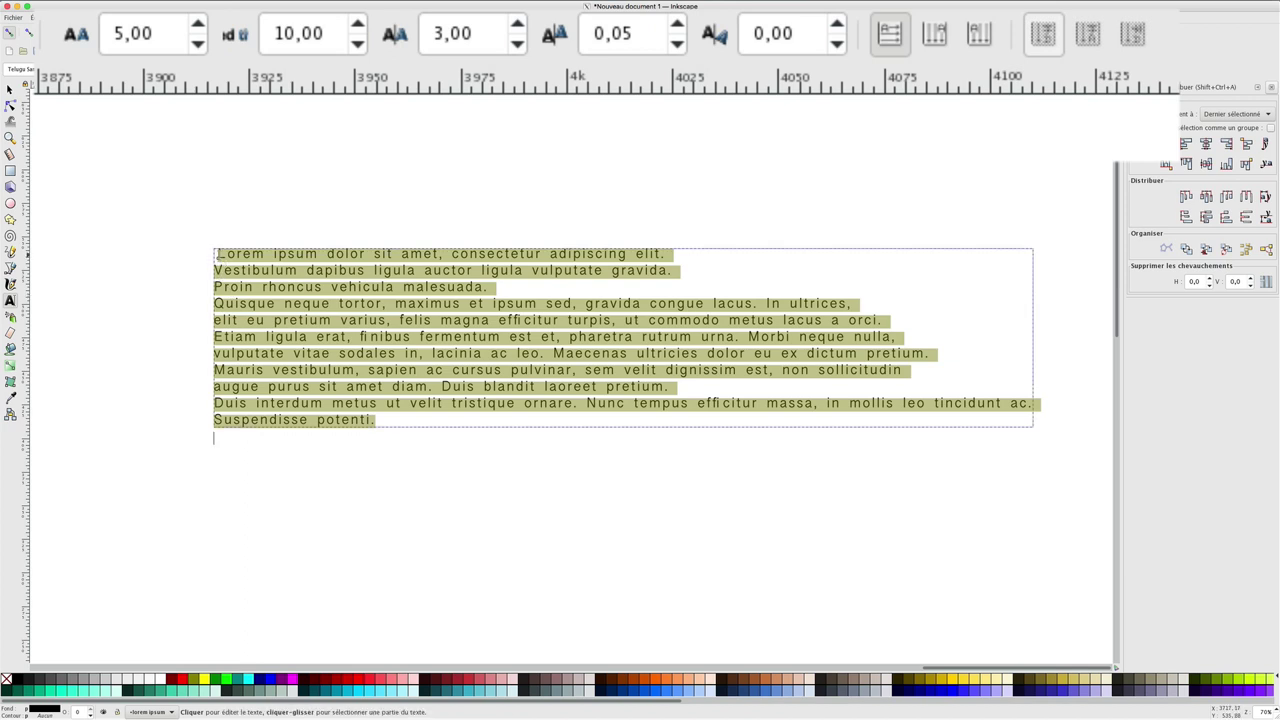
Experiment with the vertical shift, then reset it to 0
triple_click(648, 38)
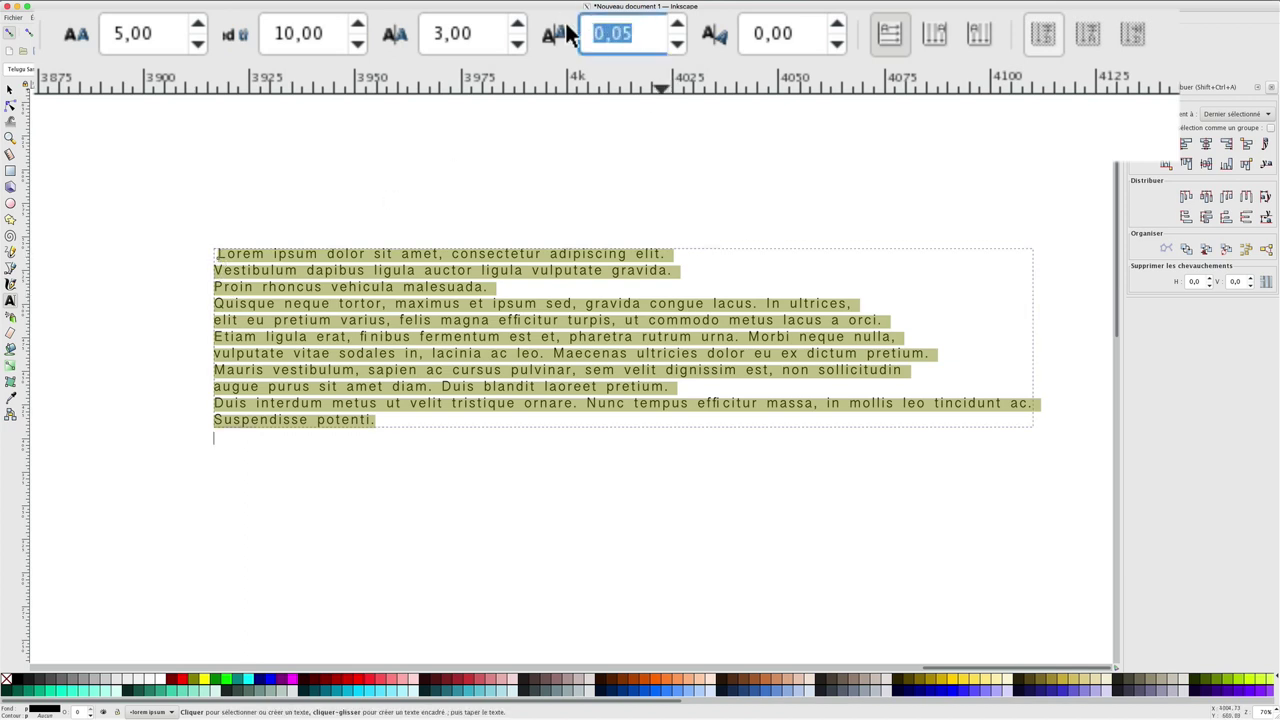
type("3")
key("Return")
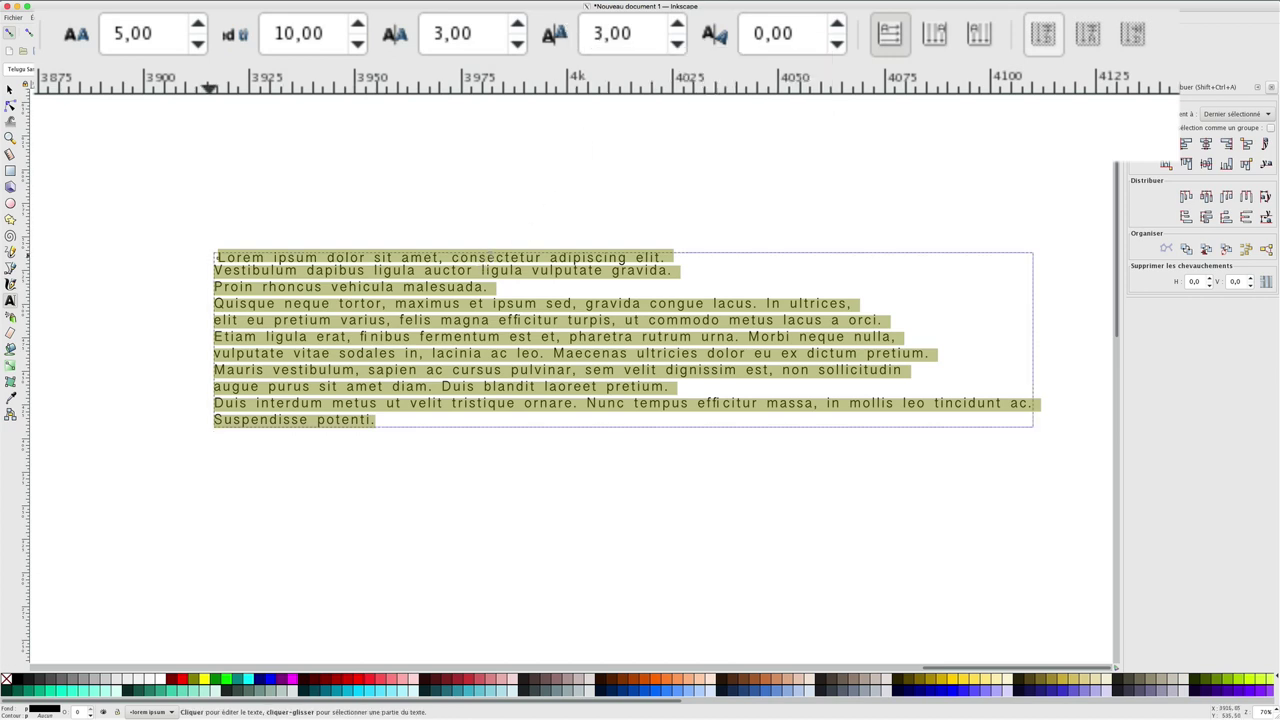
left_click(677, 30)
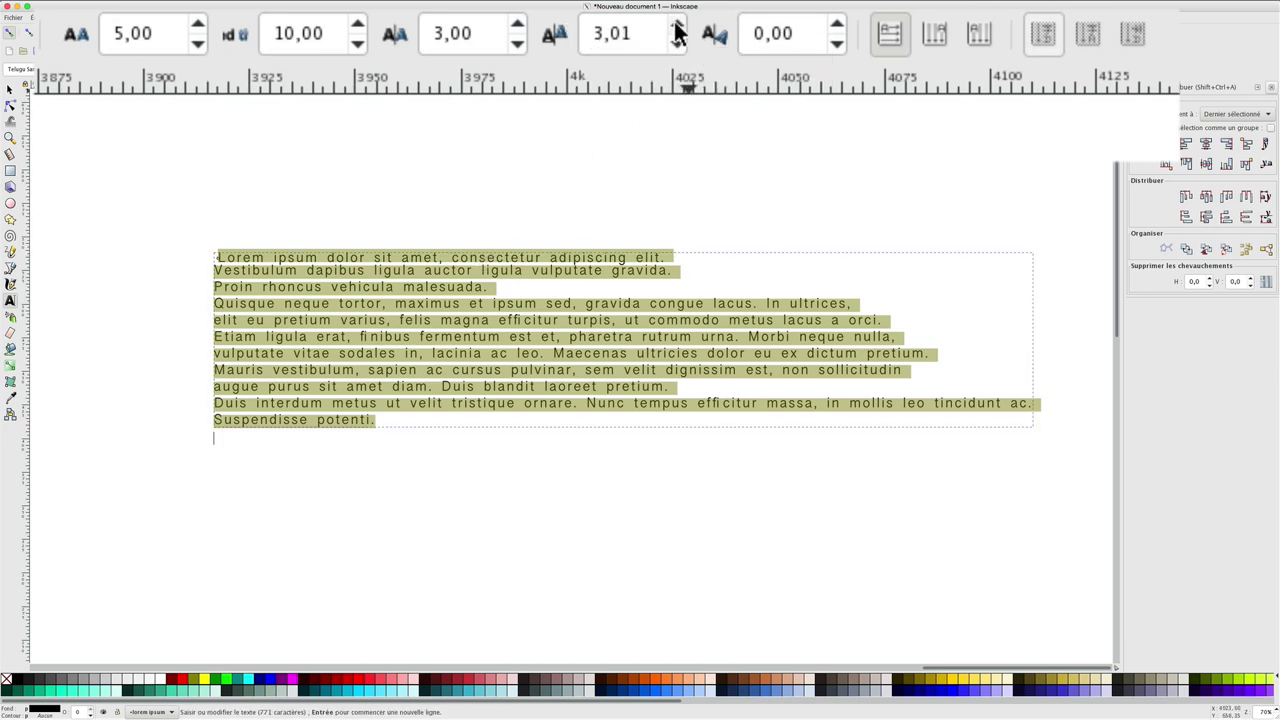
left_click(677, 28)
left_click(676, 45)
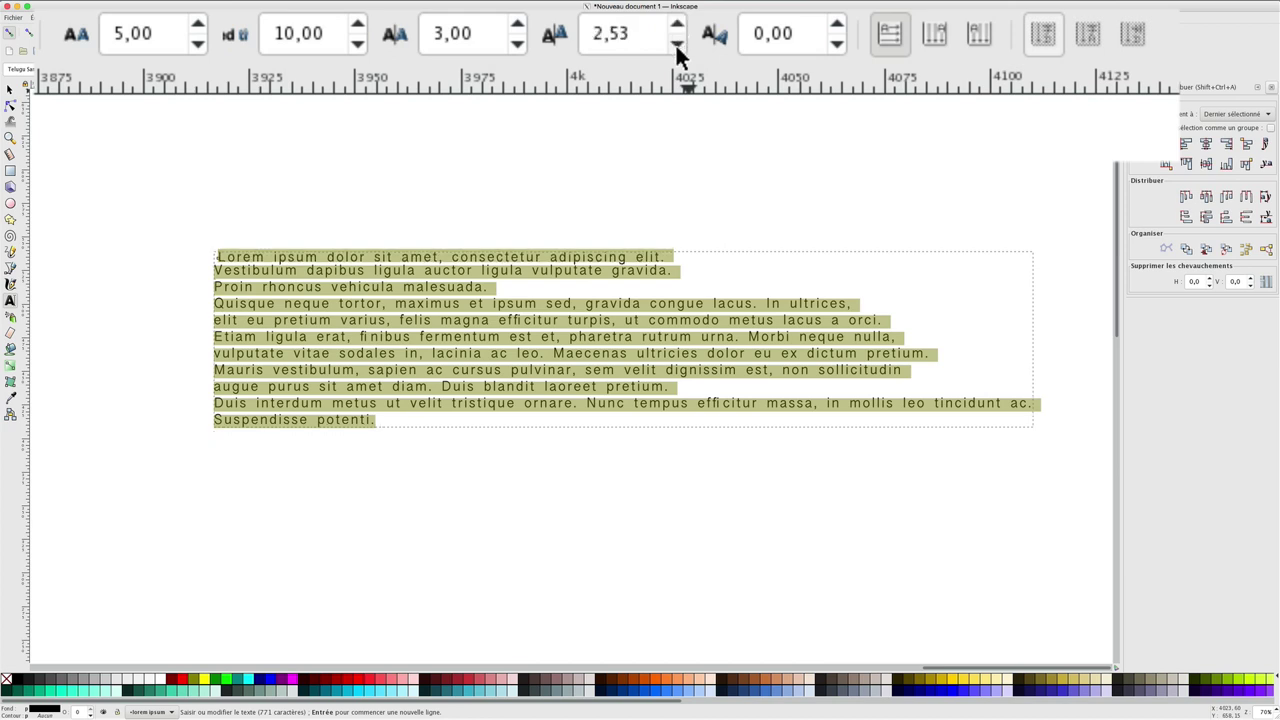
left_click(676, 45)
left_click_drag(643, 30, 548, 32)
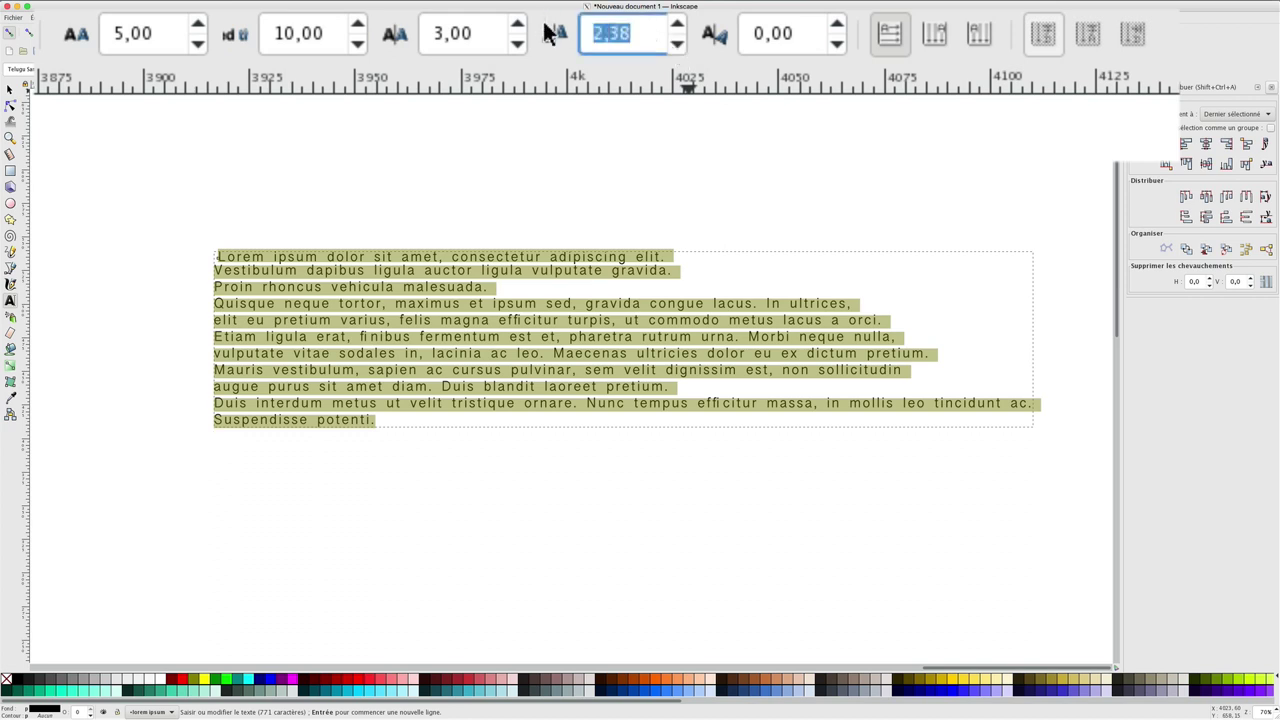
type("0")
key("Return")
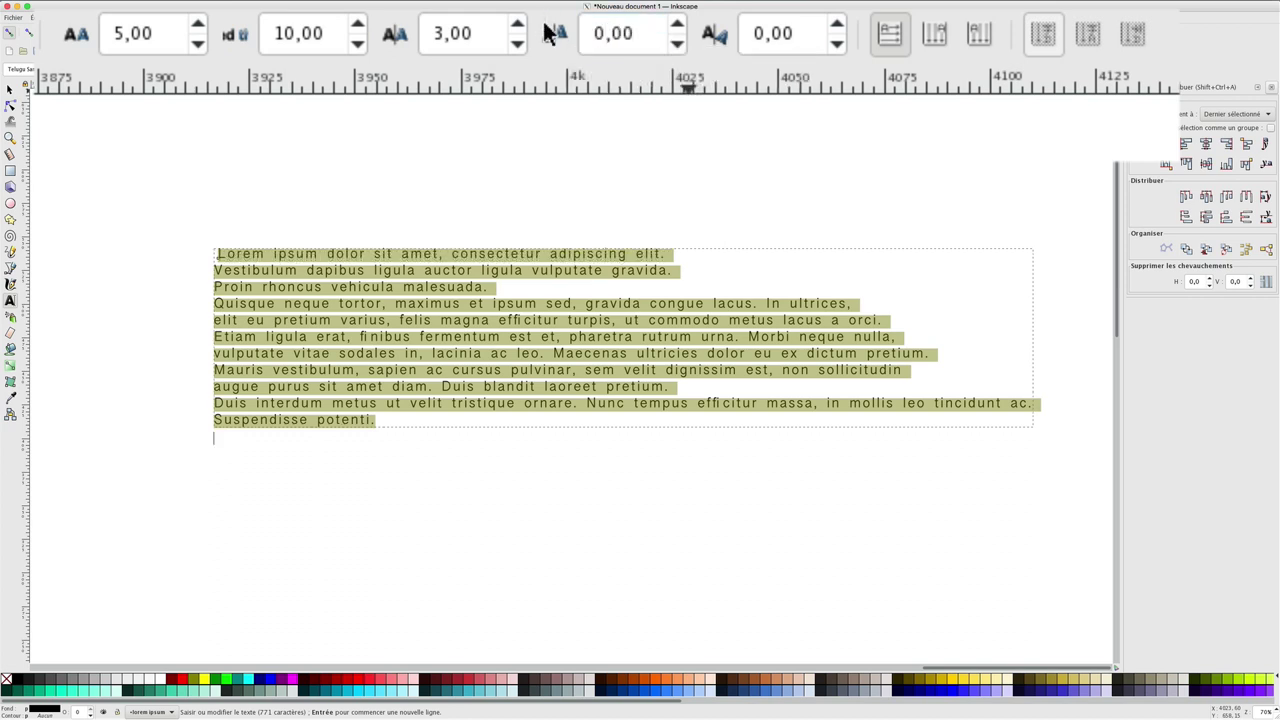
Rotate each character of the text by 10 degrees
left_click(838, 27)
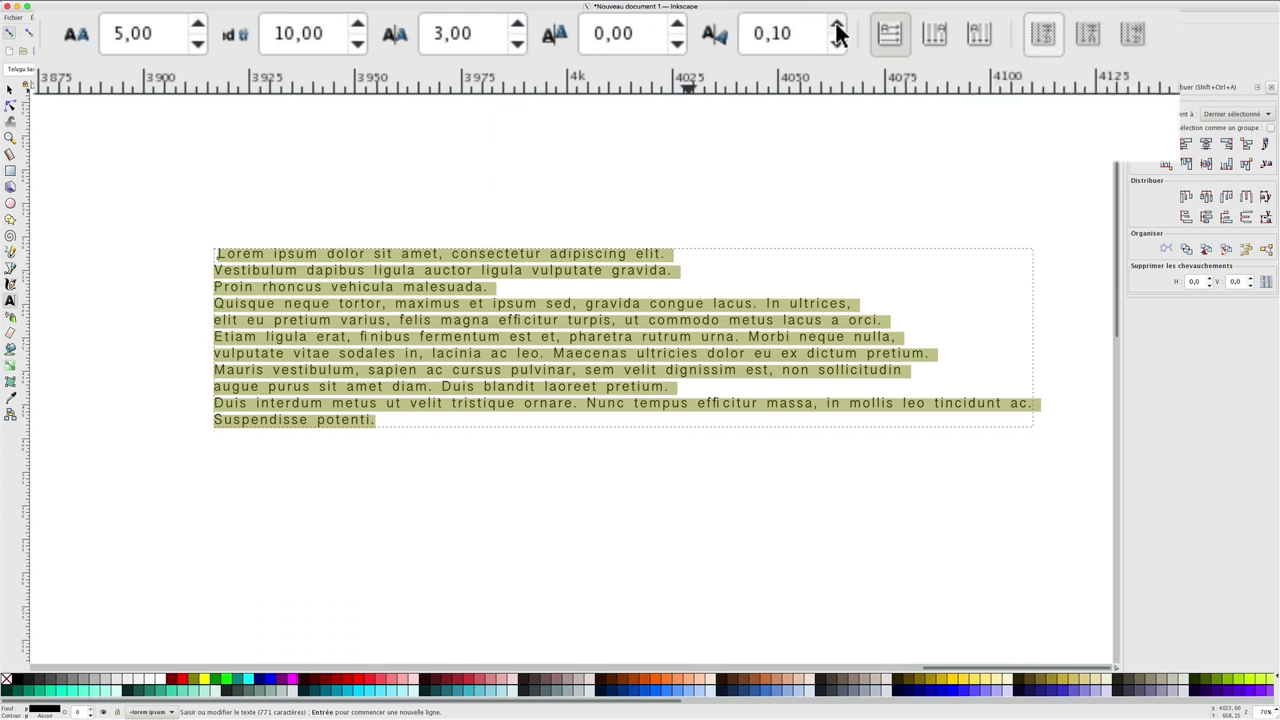
scroll(808, 33, "up", 8)
double_click(808, 33)
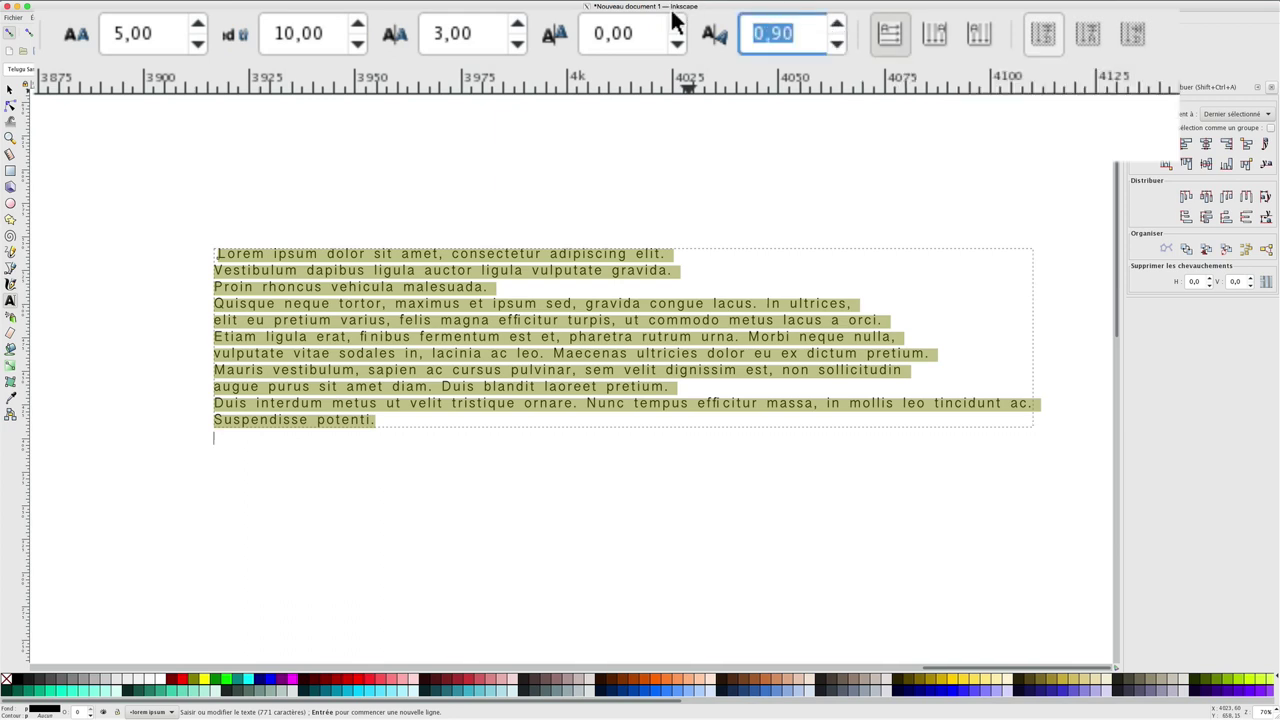
type("1")
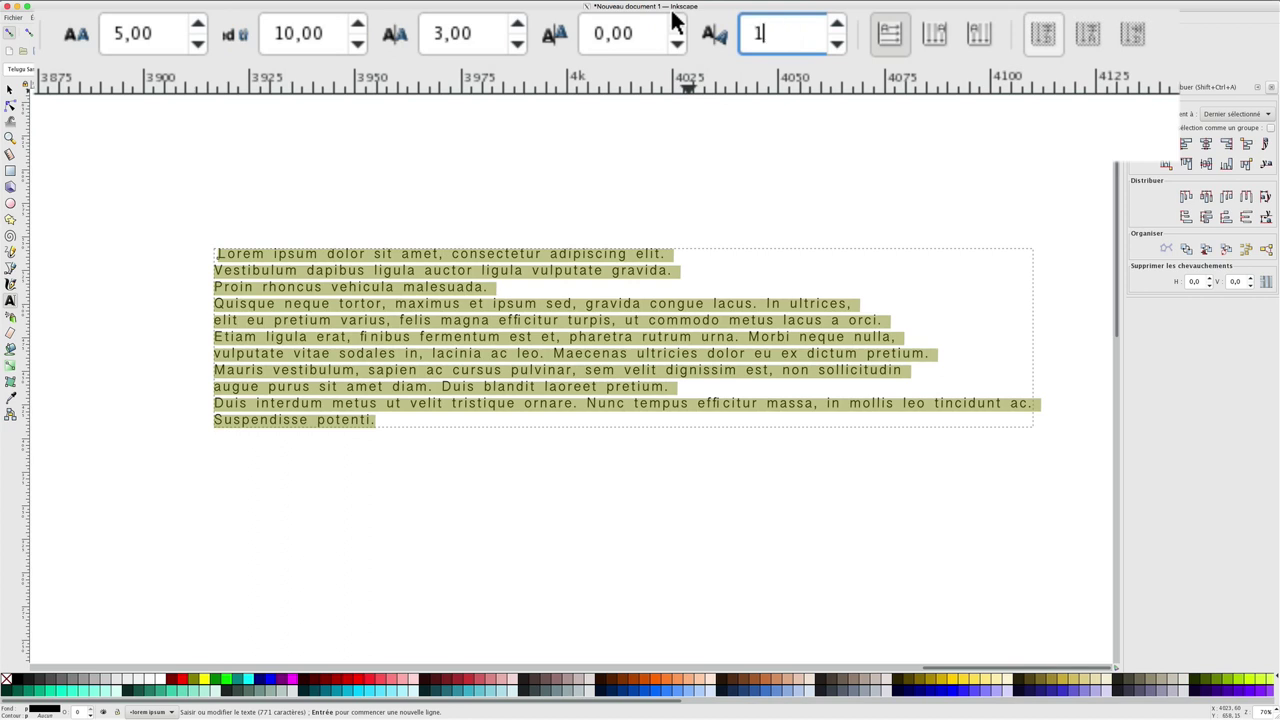
type("0")
key("Return")
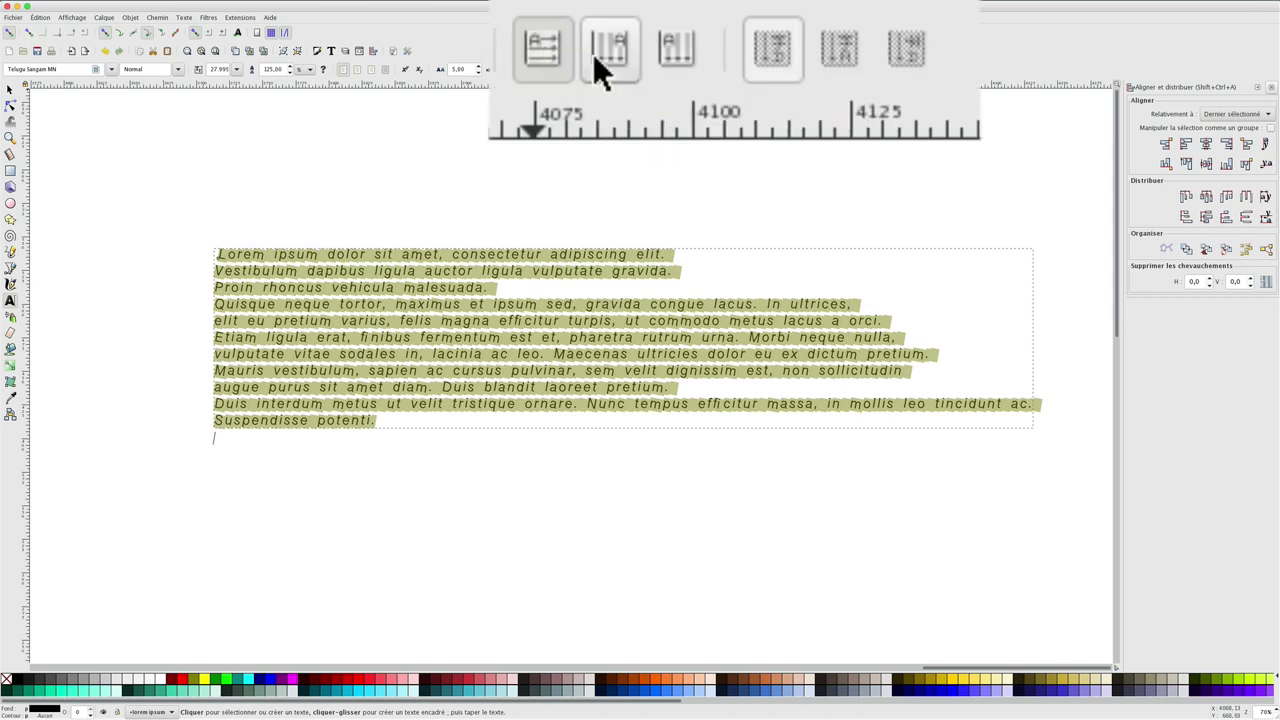
Set the lorem paragraph to vertical text, left-to-right columns, with upright glyph orientation
left_click(604, 52)
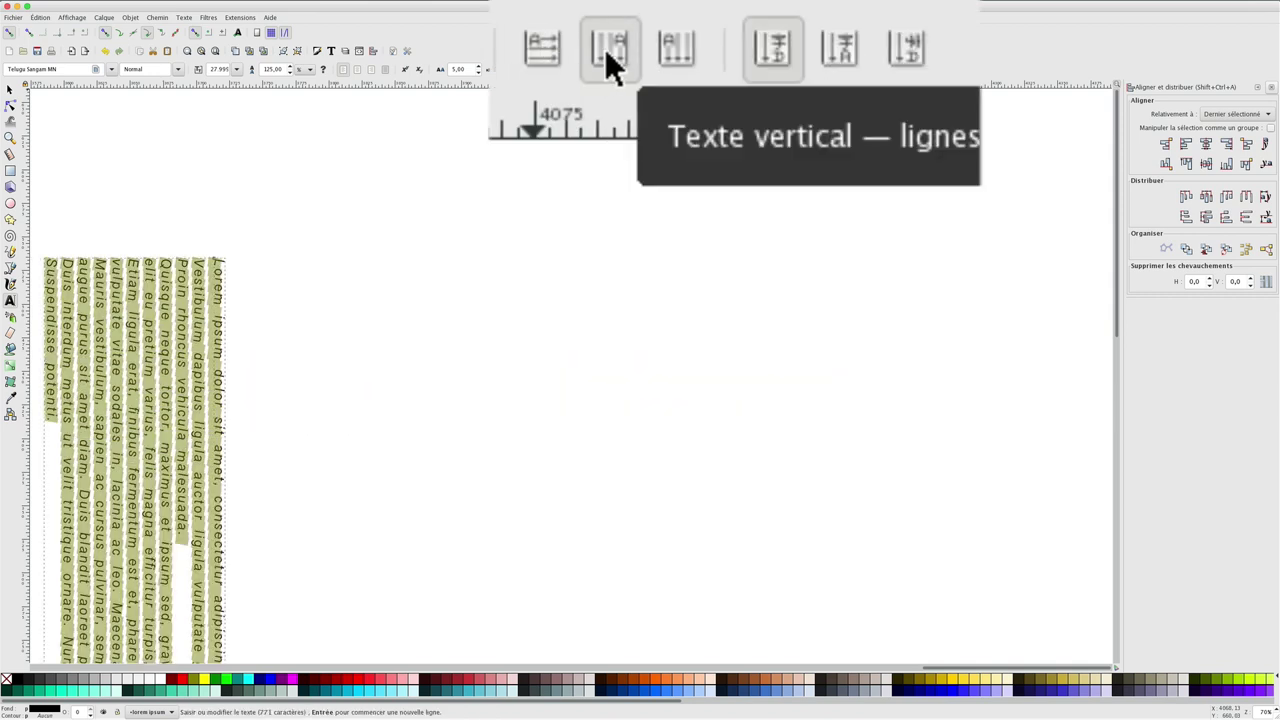
left_click(674, 47)
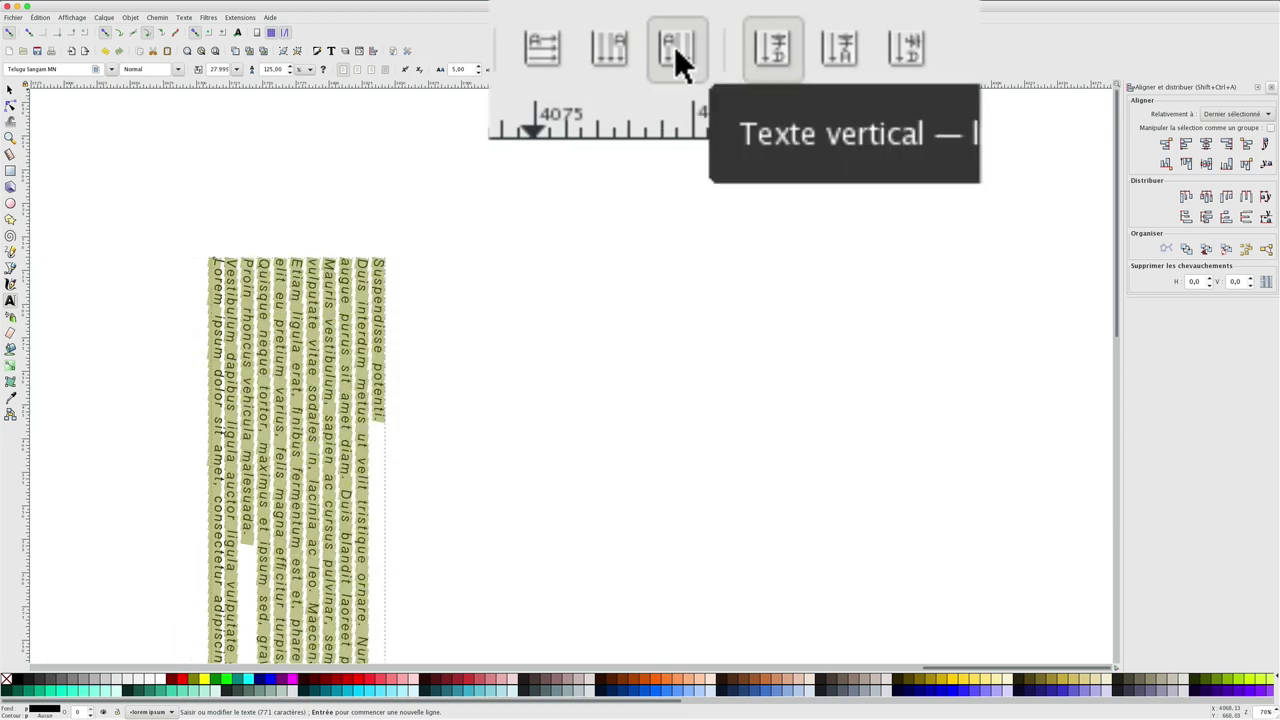
left_click(822, 43)
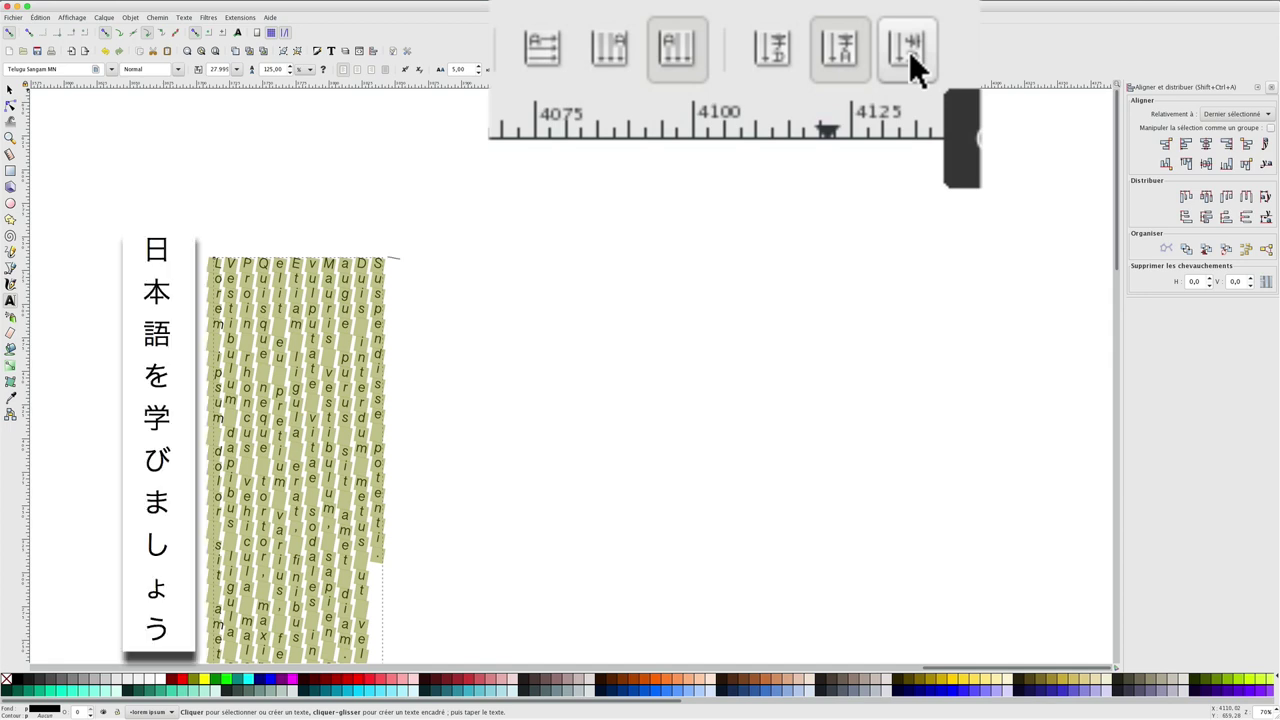
left_click(910, 55)
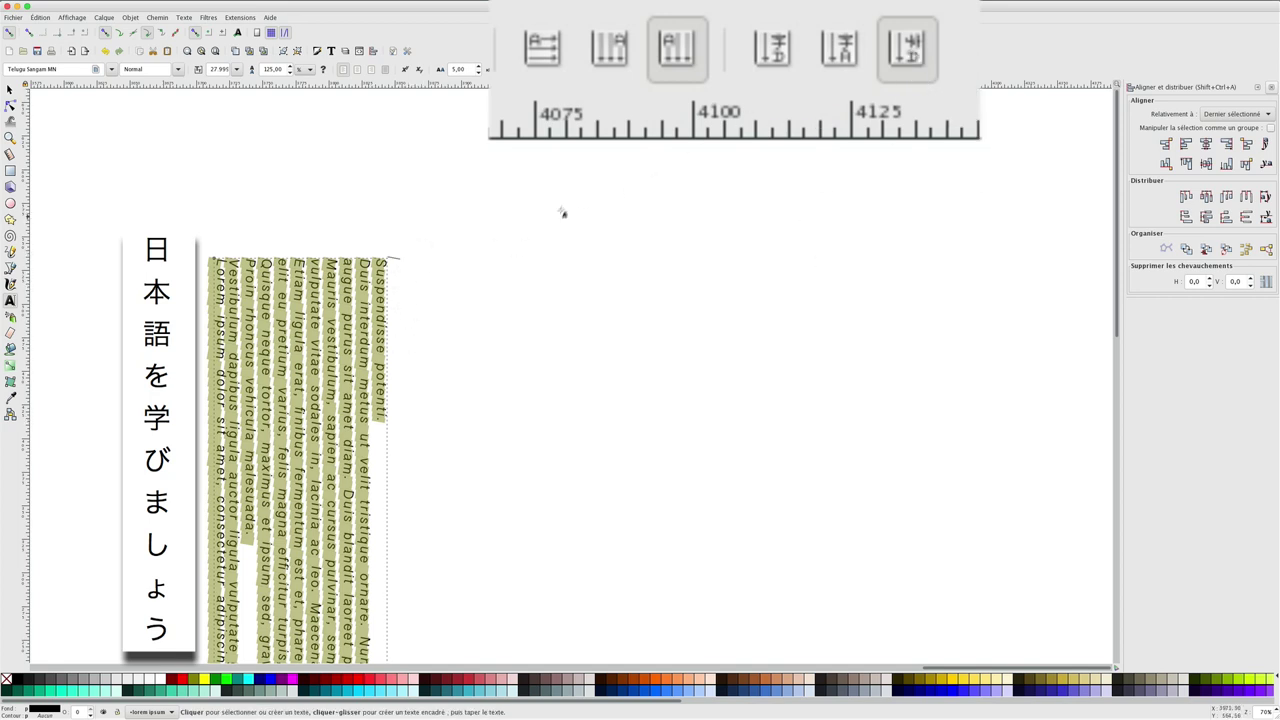
left_click(842, 38)
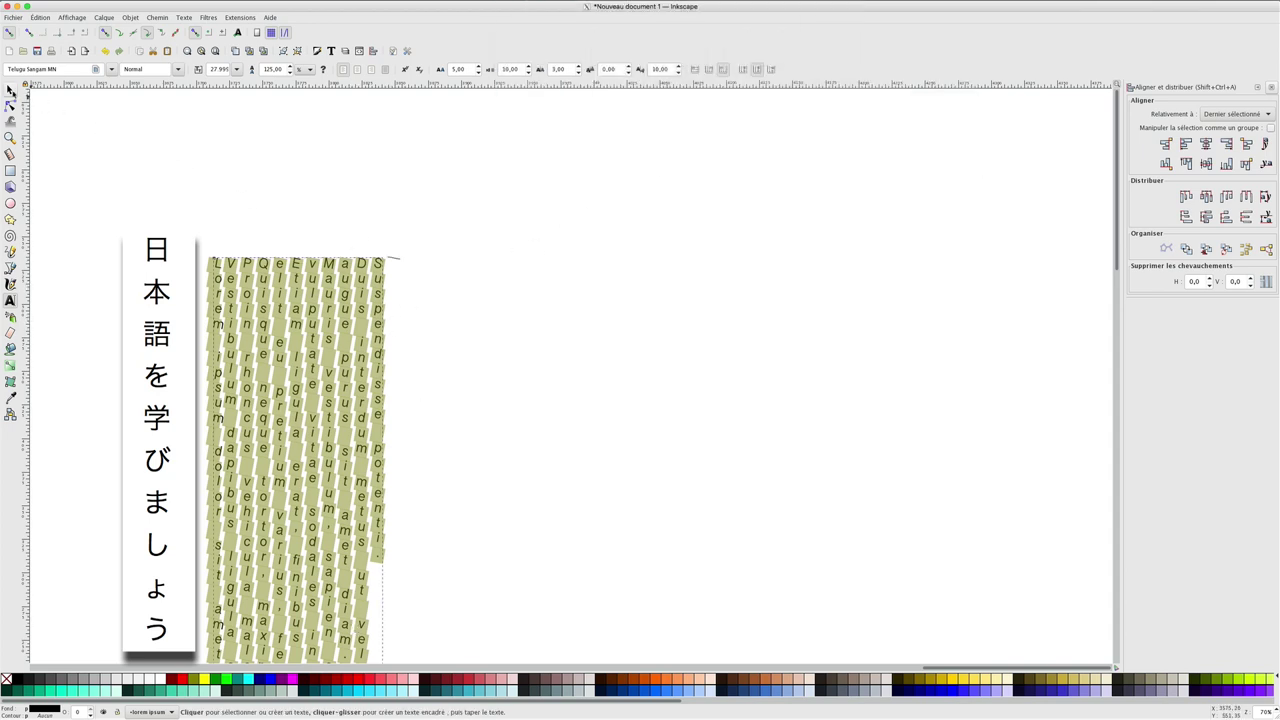
Move the vertical lorem text block up and to the right side of the page
key("F1")
left_click_drag(274, 271, 566, 162)
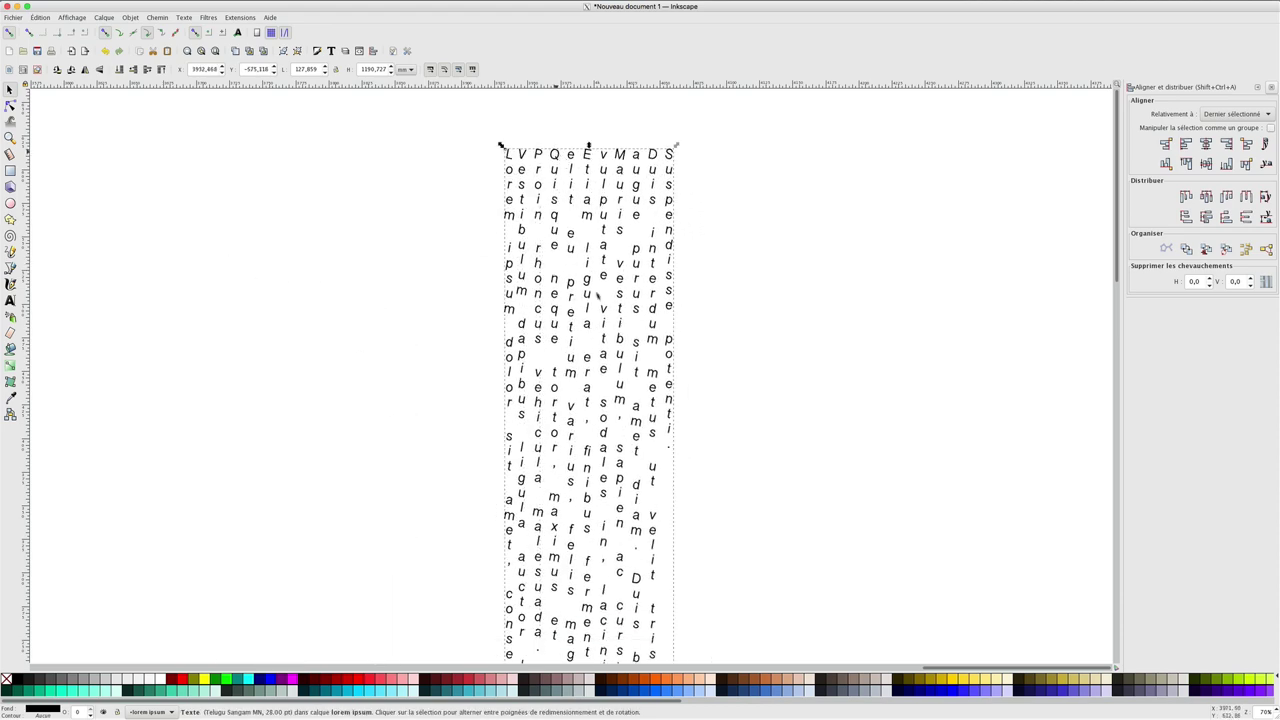
key("shift+Right")
key("shift+Right")
key("shift+Right")
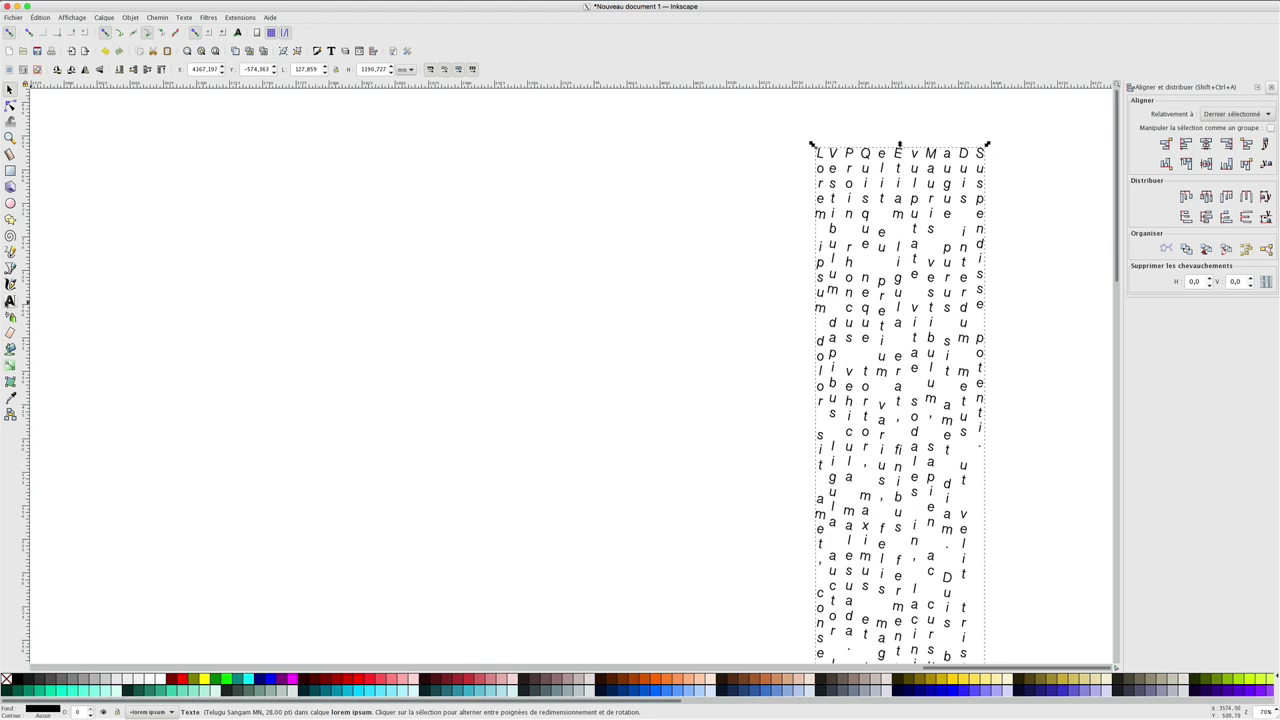
key("t")
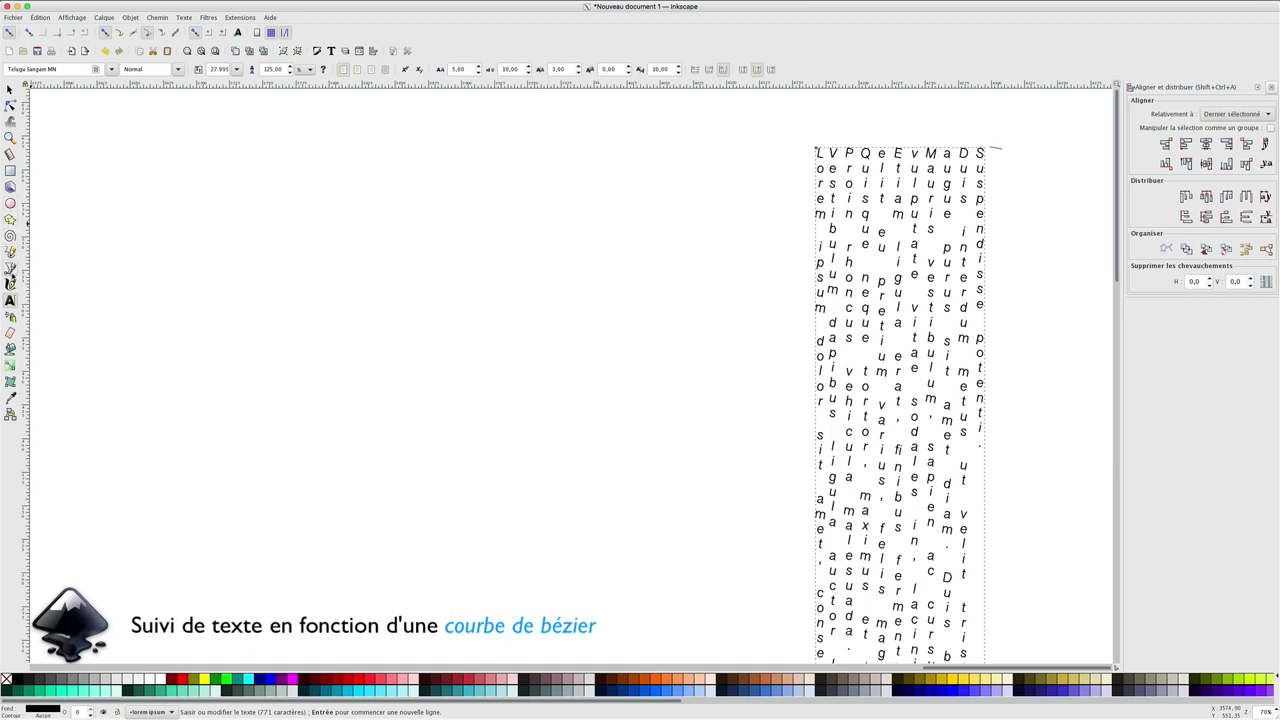
Draw a Bézier curve across the left of the page, rising to a peak then dipping to a trough
left_click(11, 270)
left_click(198, 348)
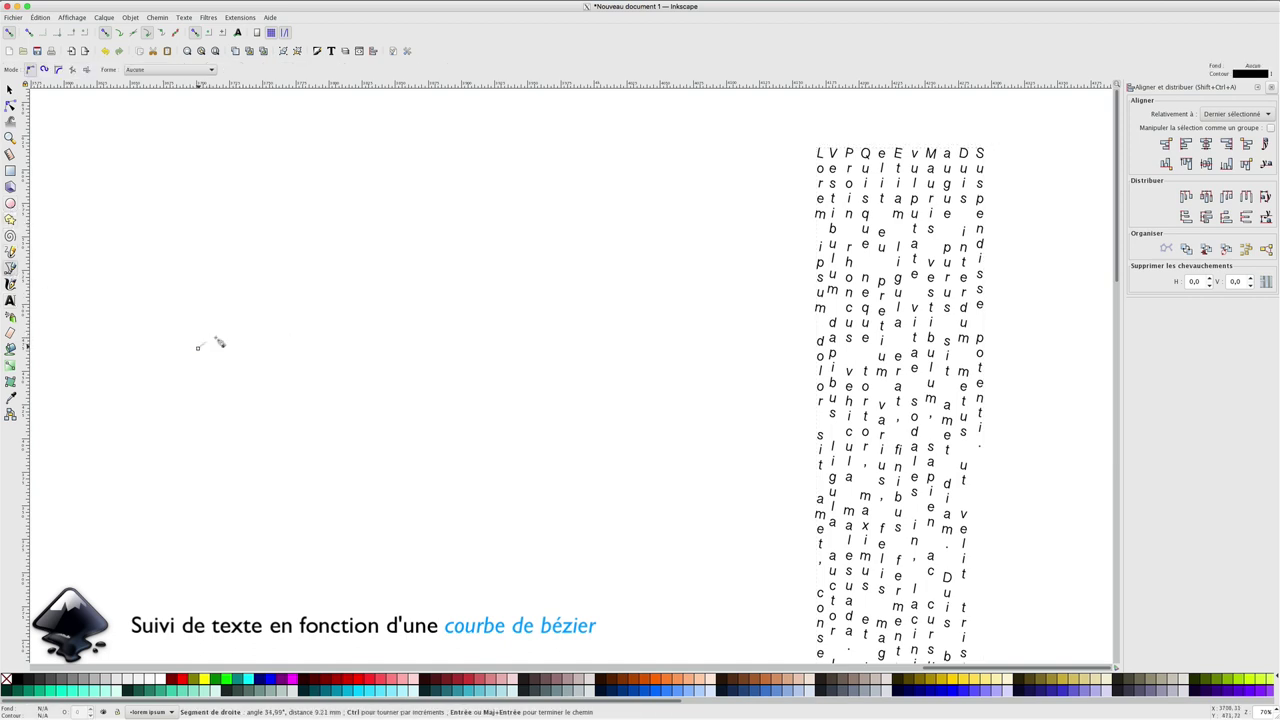
left_click_drag(367, 249, 454, 315)
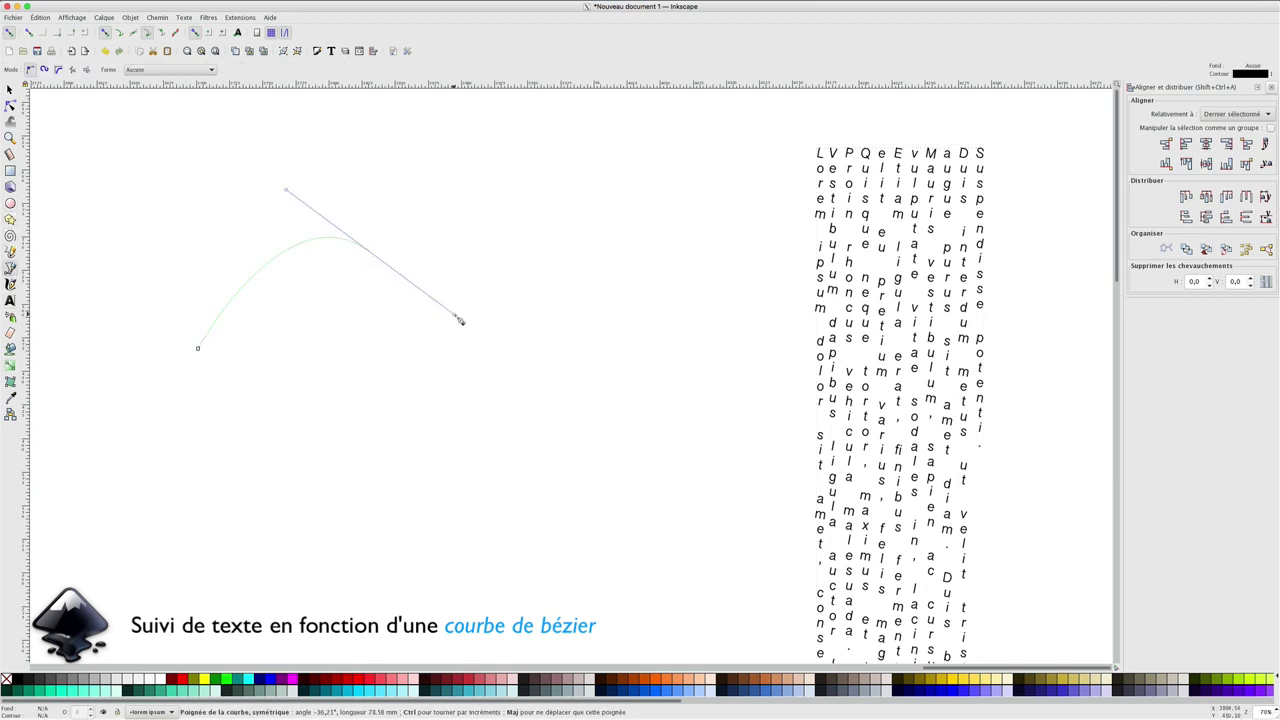
mouse_move(549, 409)
left_mouse_down()
mouse_move(737, 264)
mouse_move(747, 220)
left_mouse_up()
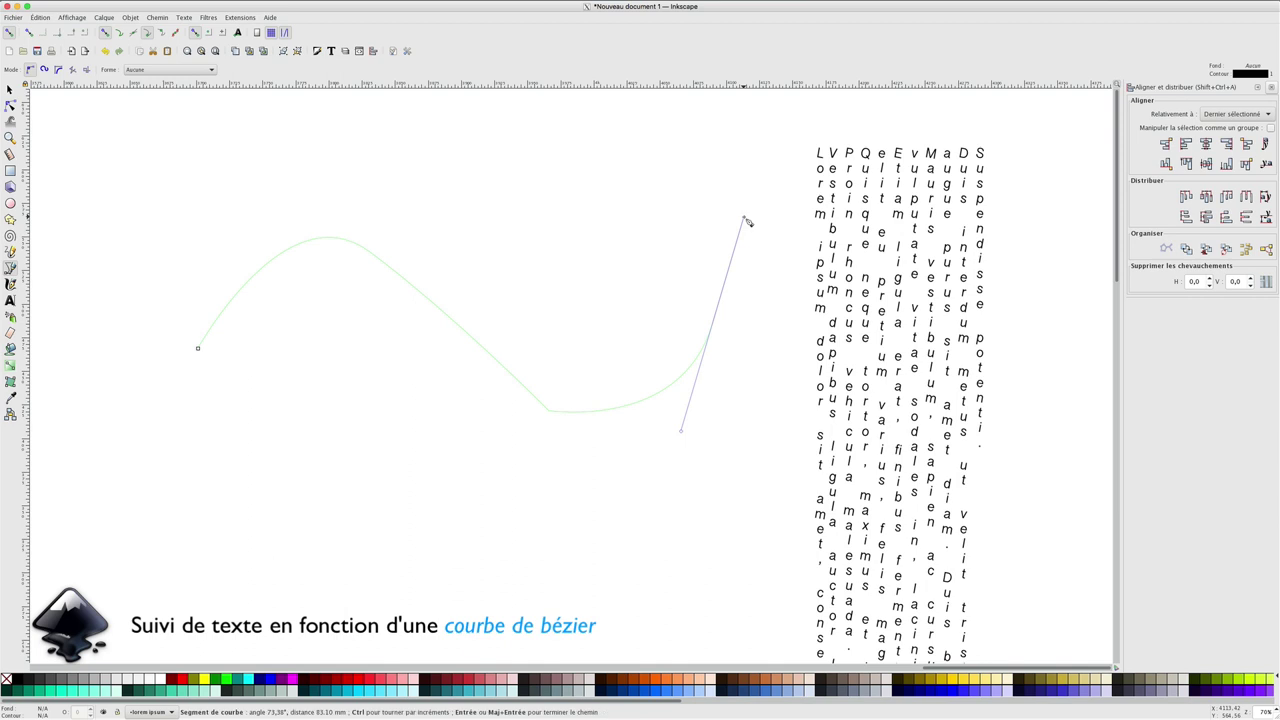
double_click(744, 218)
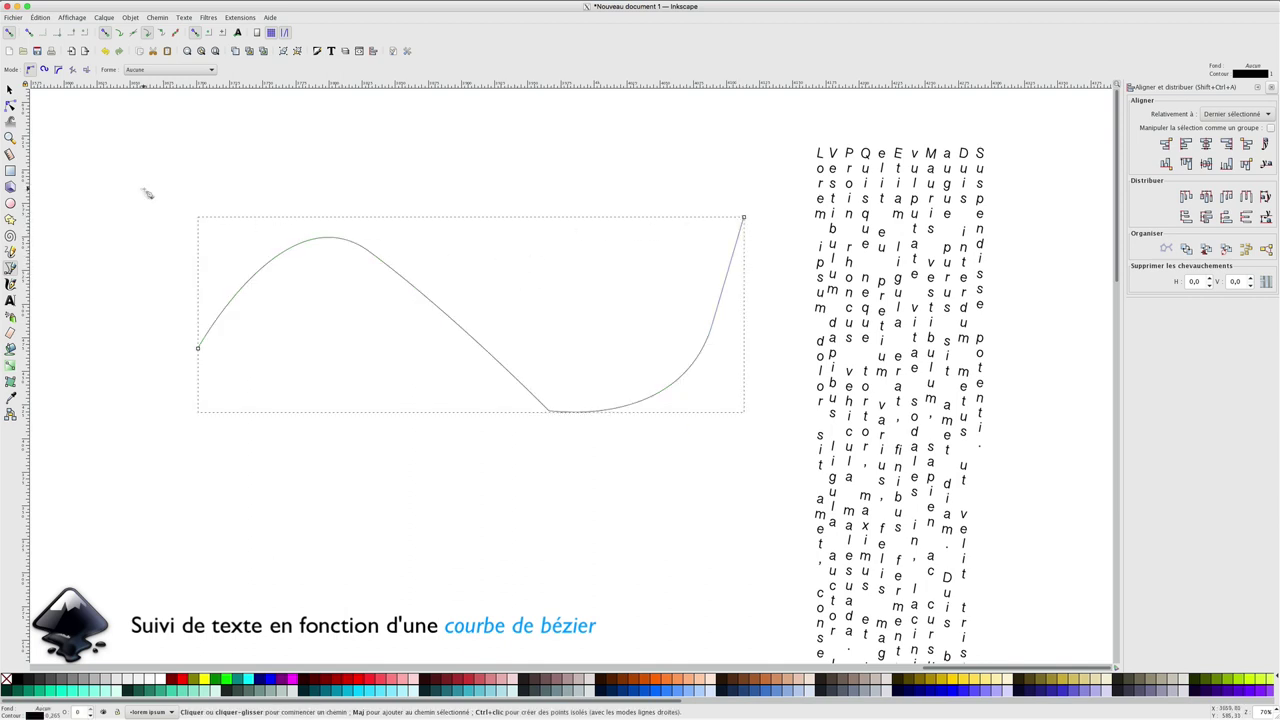
Type 'Bonjour et bienvenue sur Inkscape' below the curve and give it a larger font size
left_click(10, 300)
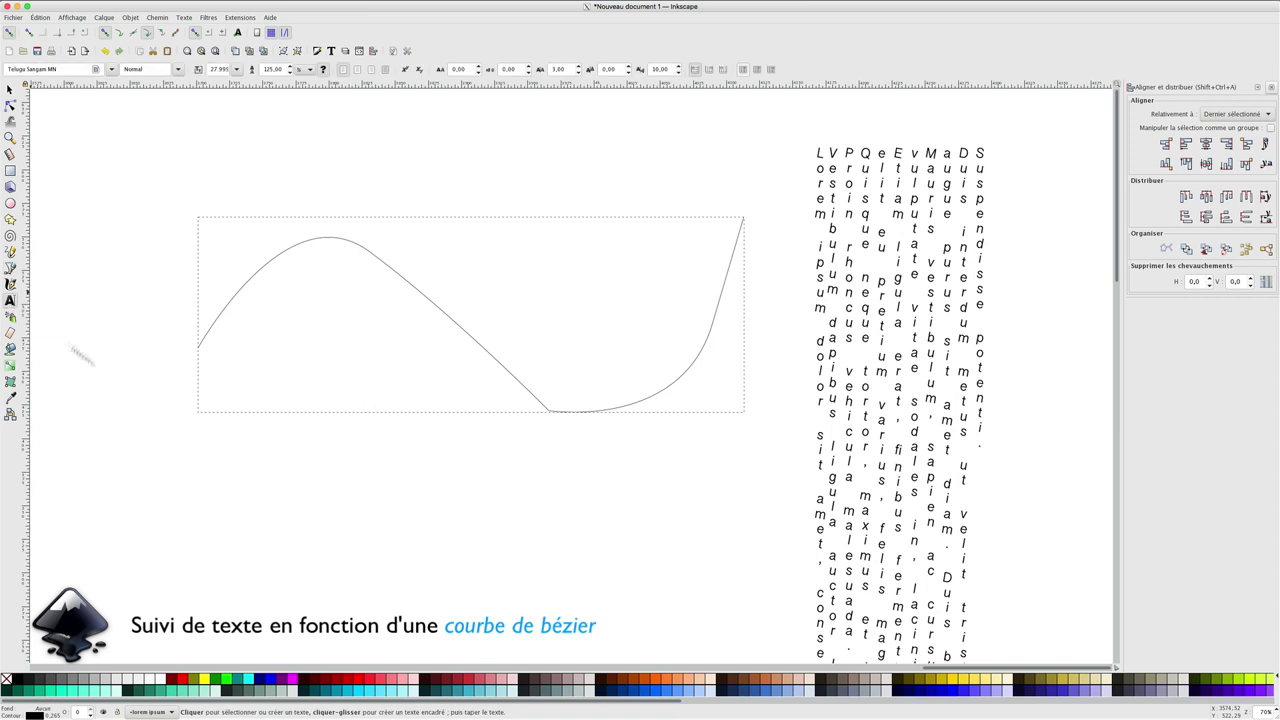
left_click(228, 455)
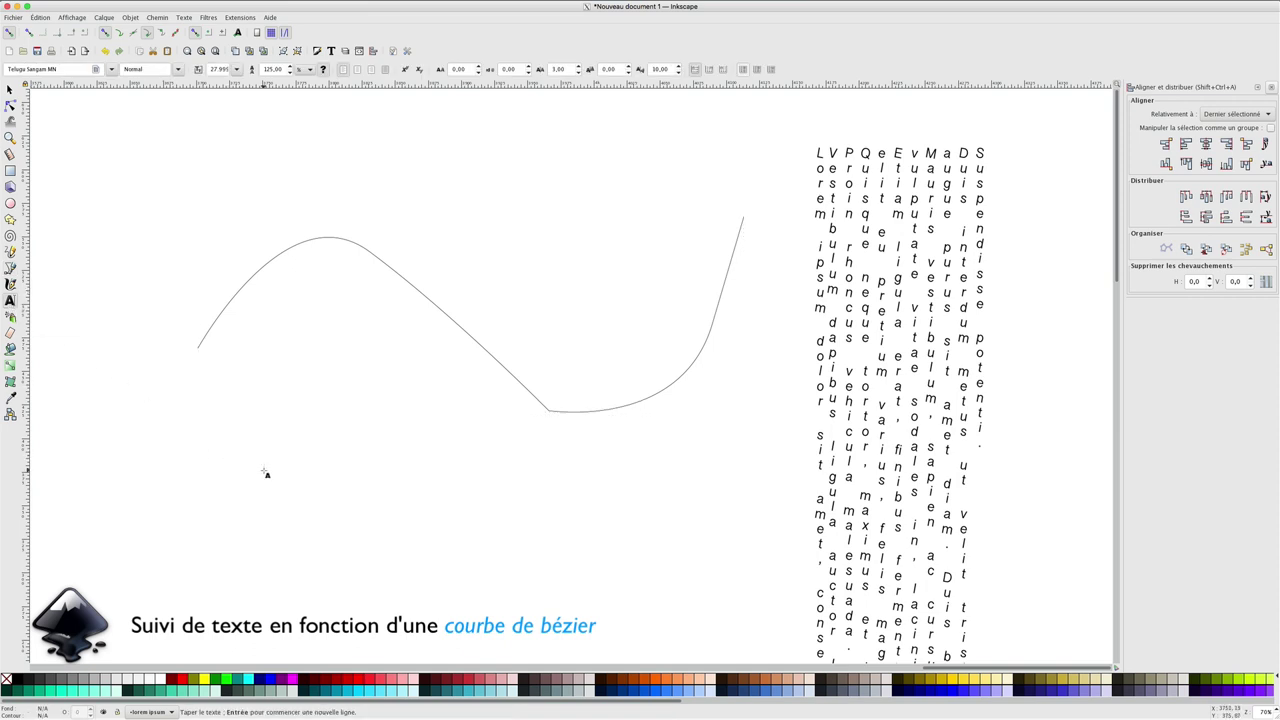
type("Bon")
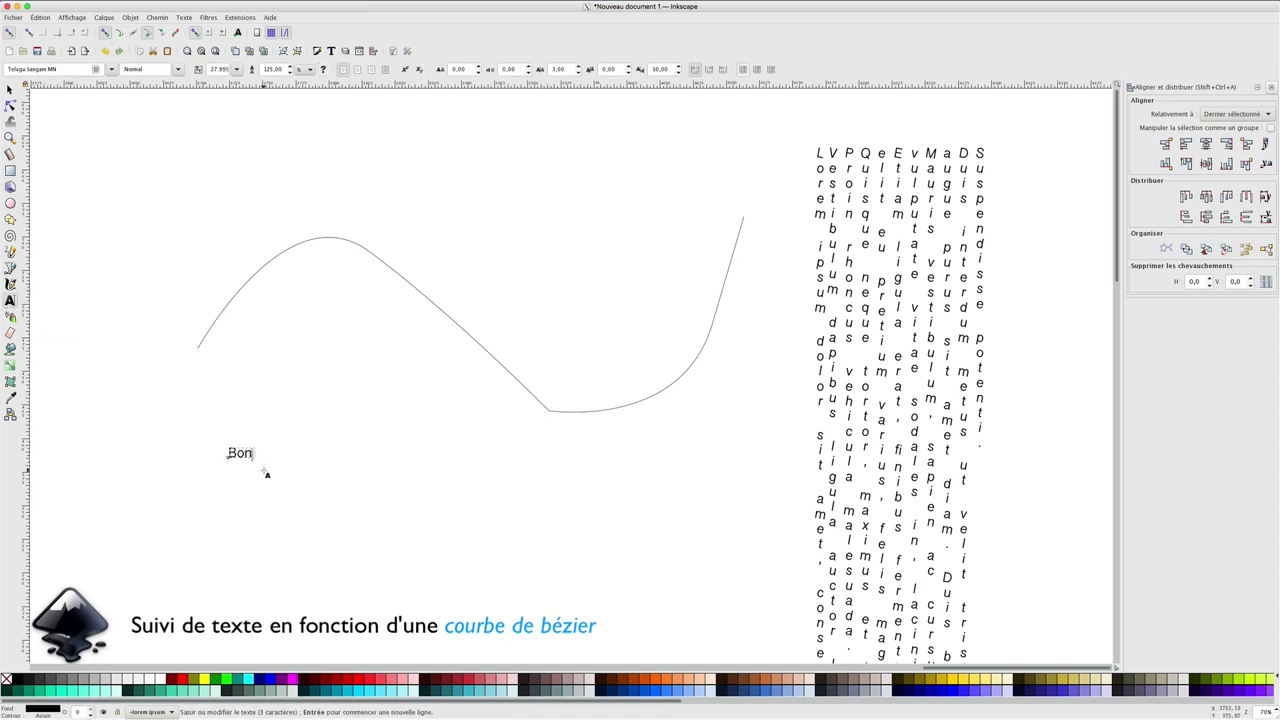
type("jour et bienven")
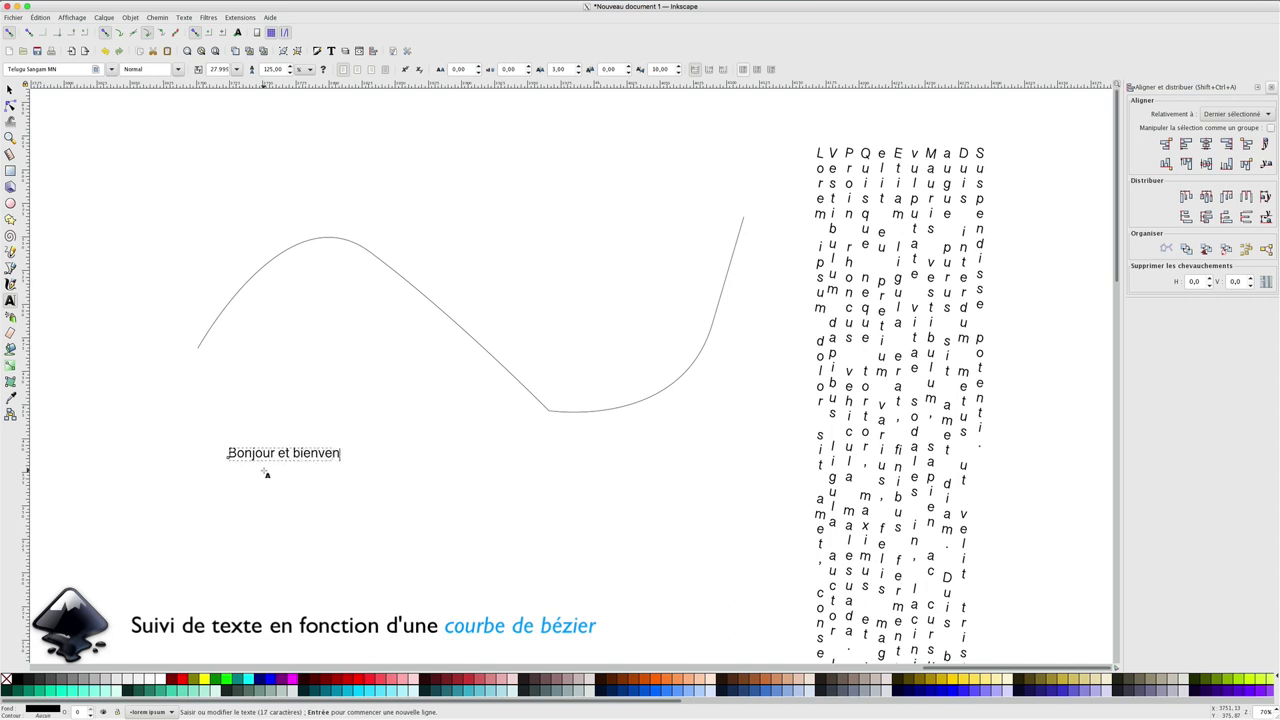
type("ue sur Inks")
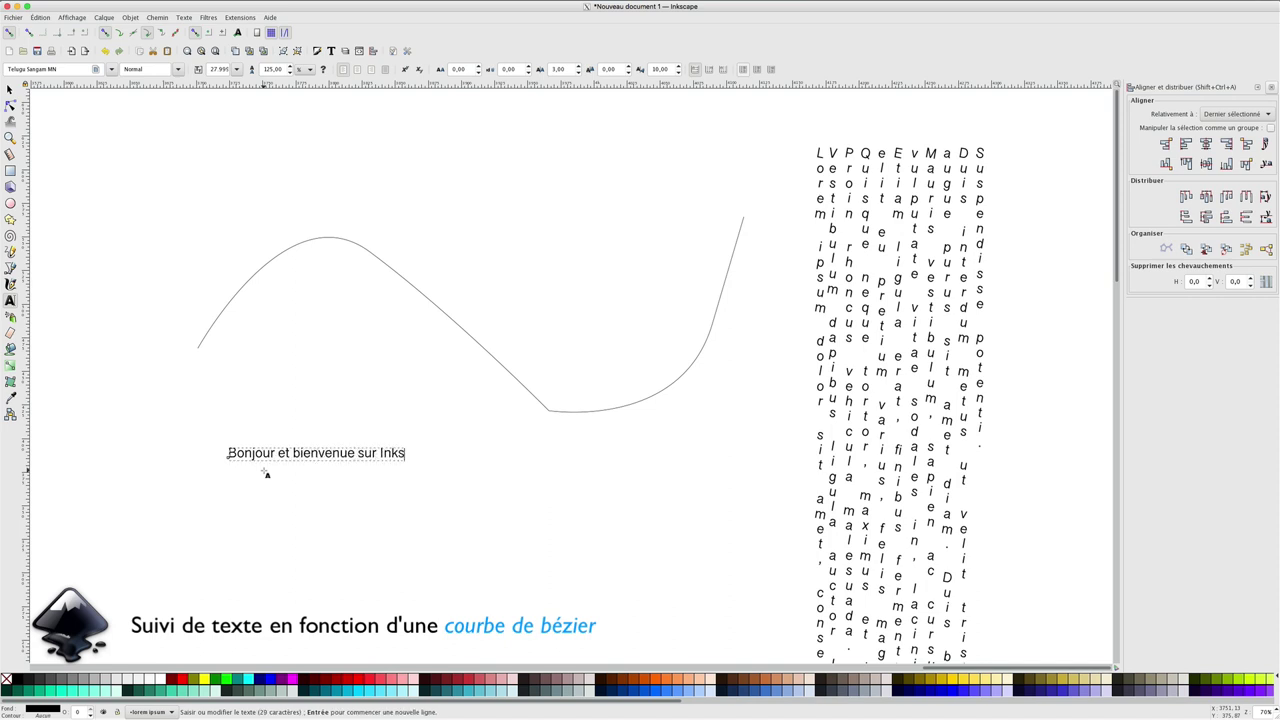
type("cape")
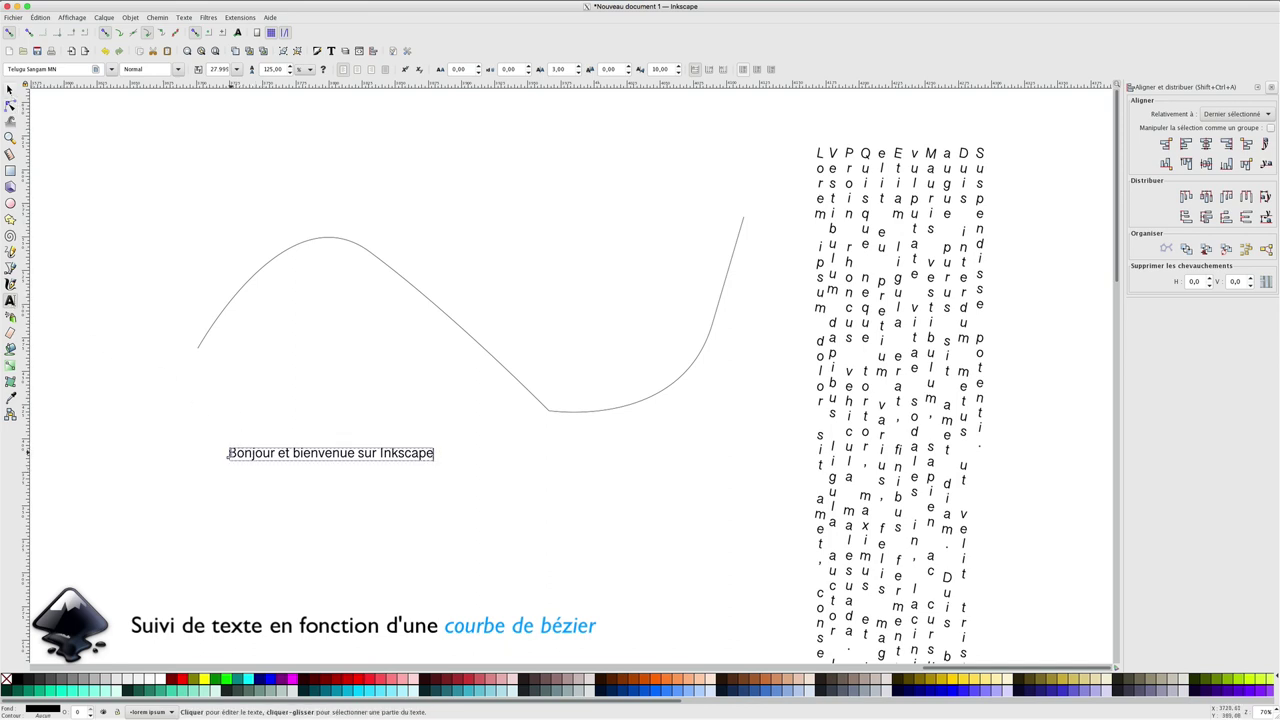
left_click_drag(228, 453, 433, 455)
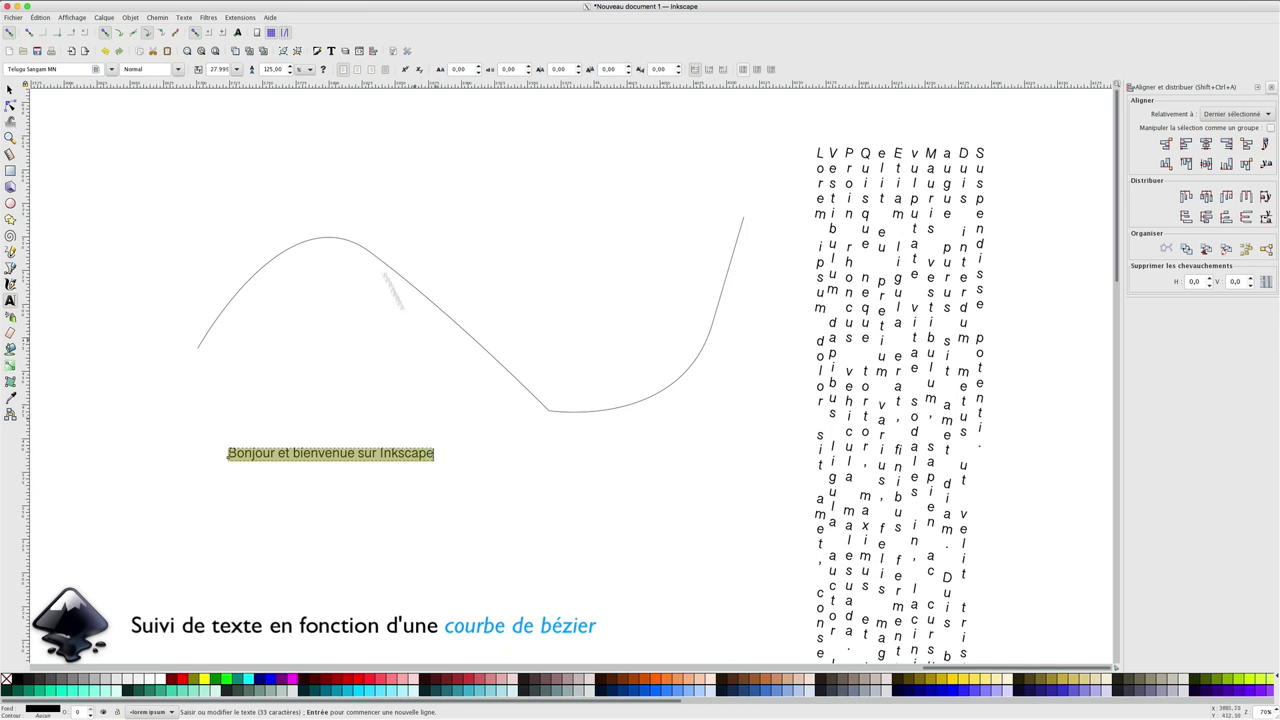
left_click(236, 69)
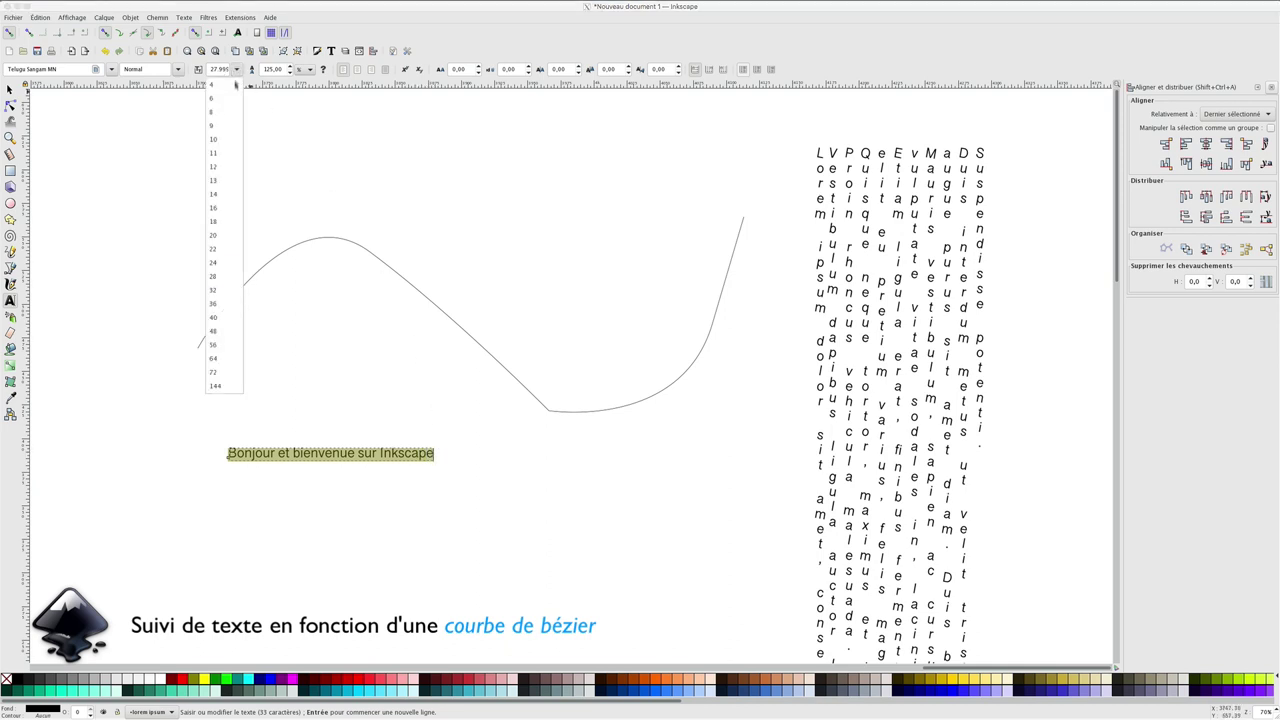
left_click(228, 330)
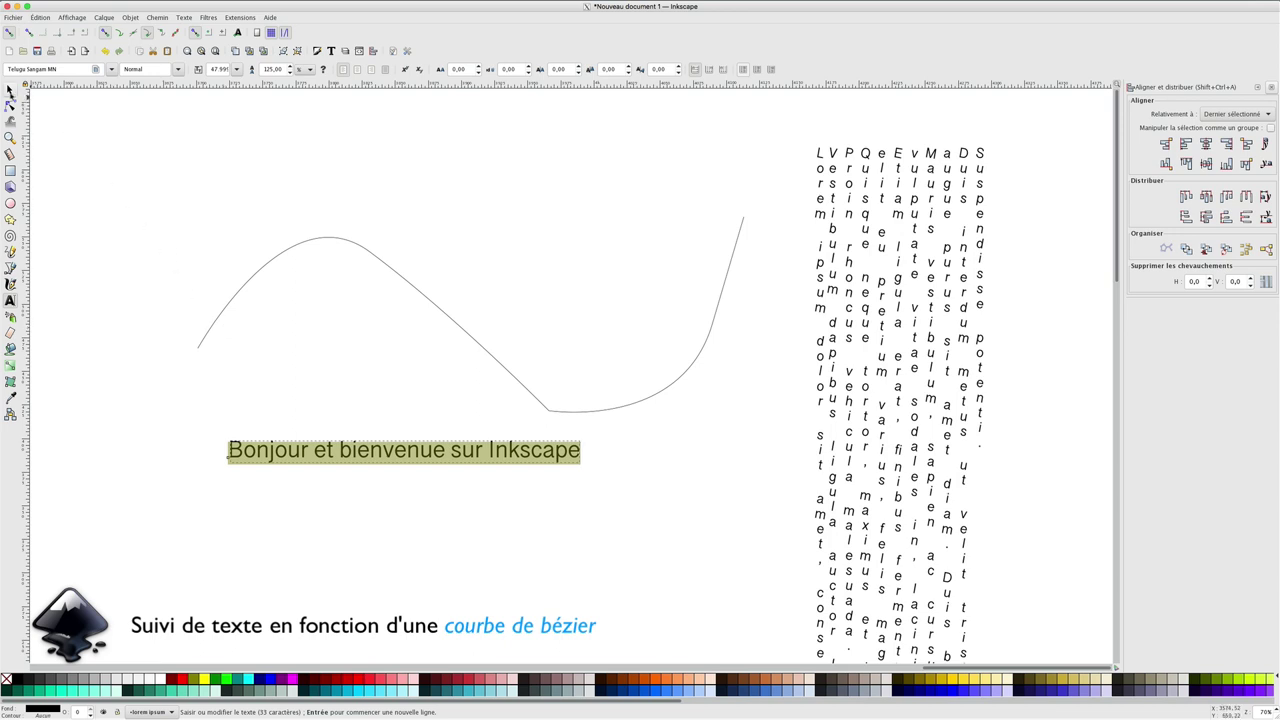
left_click(10, 91)
Select the wavy curve with the sentence and apply Texte > Mettre suivant un chemin
left_click(493, 362)
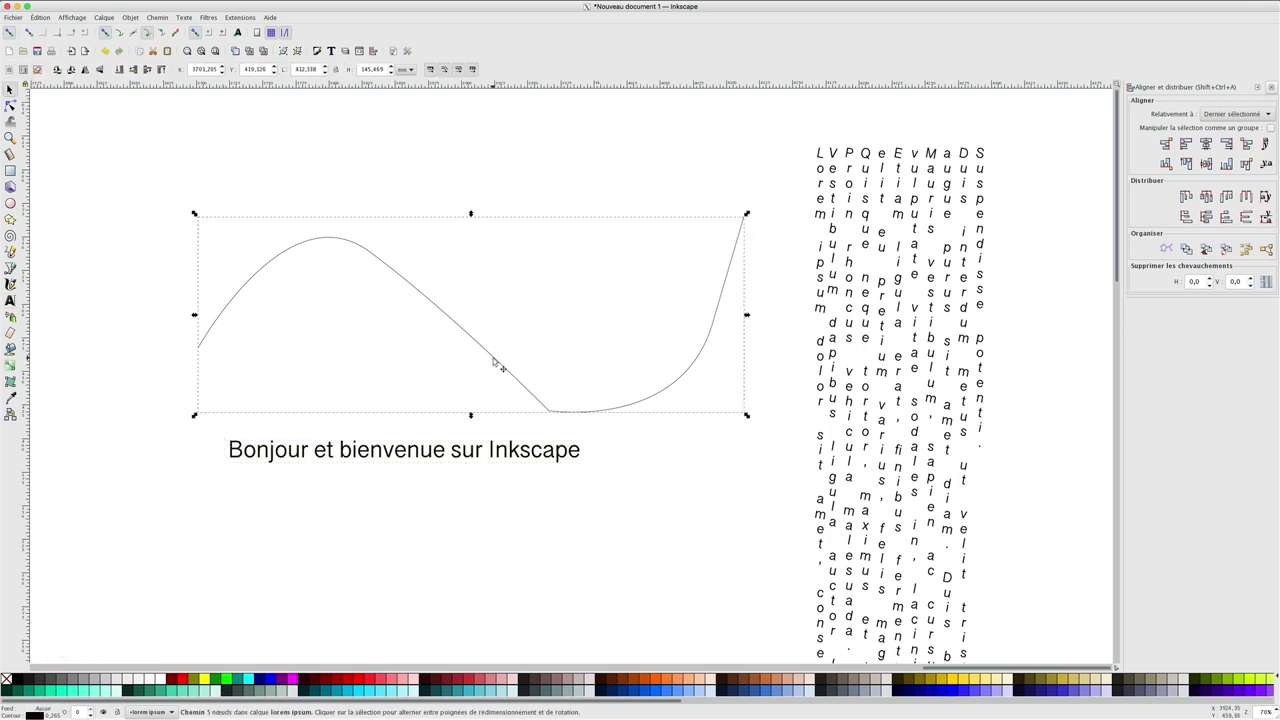
key("shift")
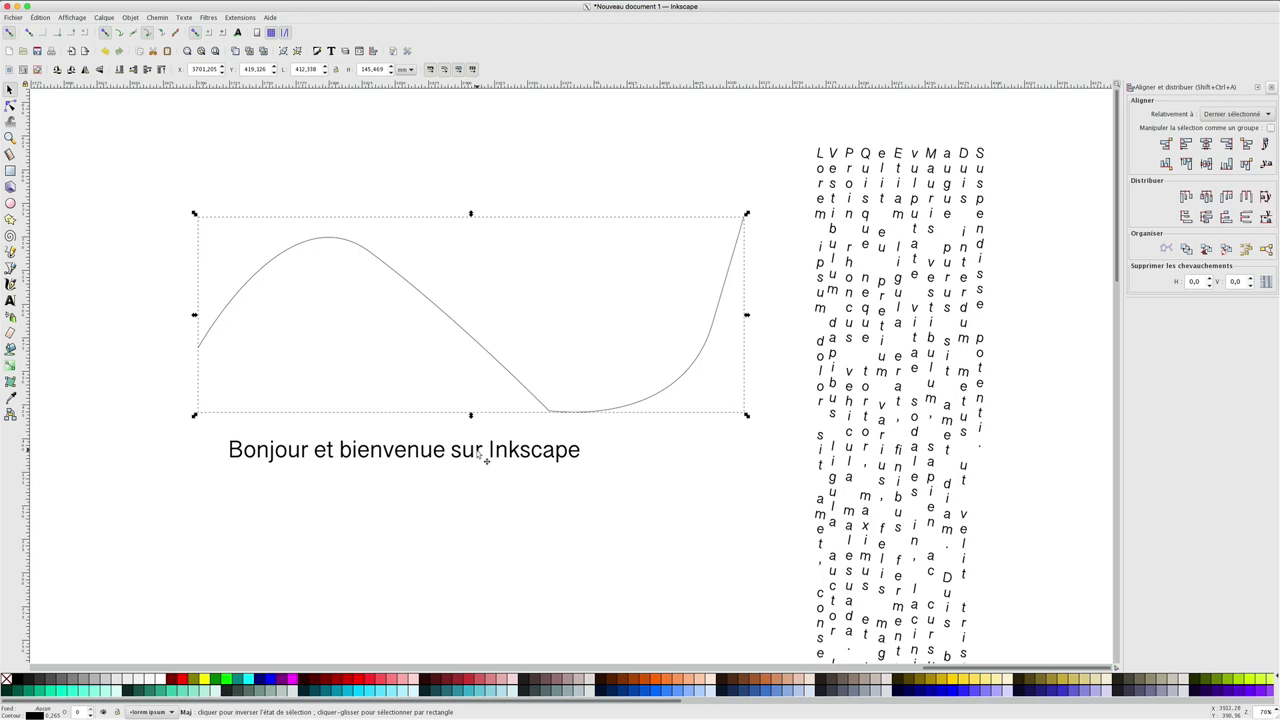
left_click(483, 456, "shift")
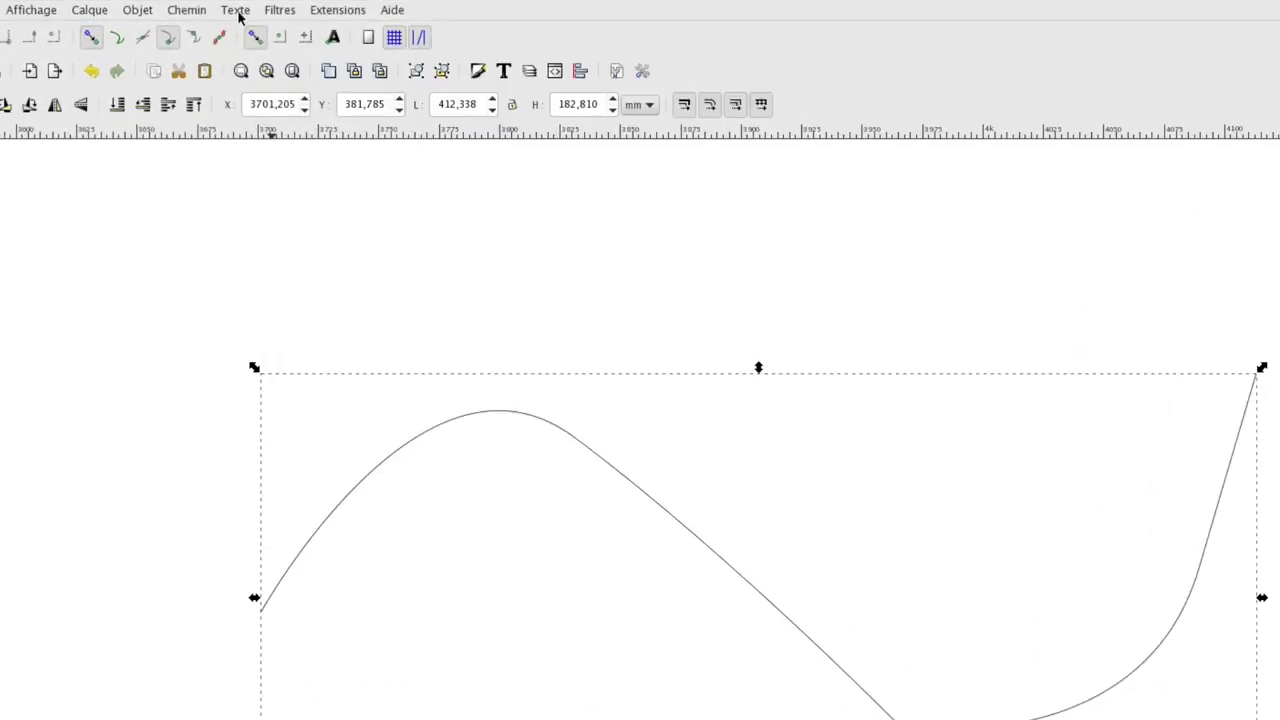
left_click(239, 12)
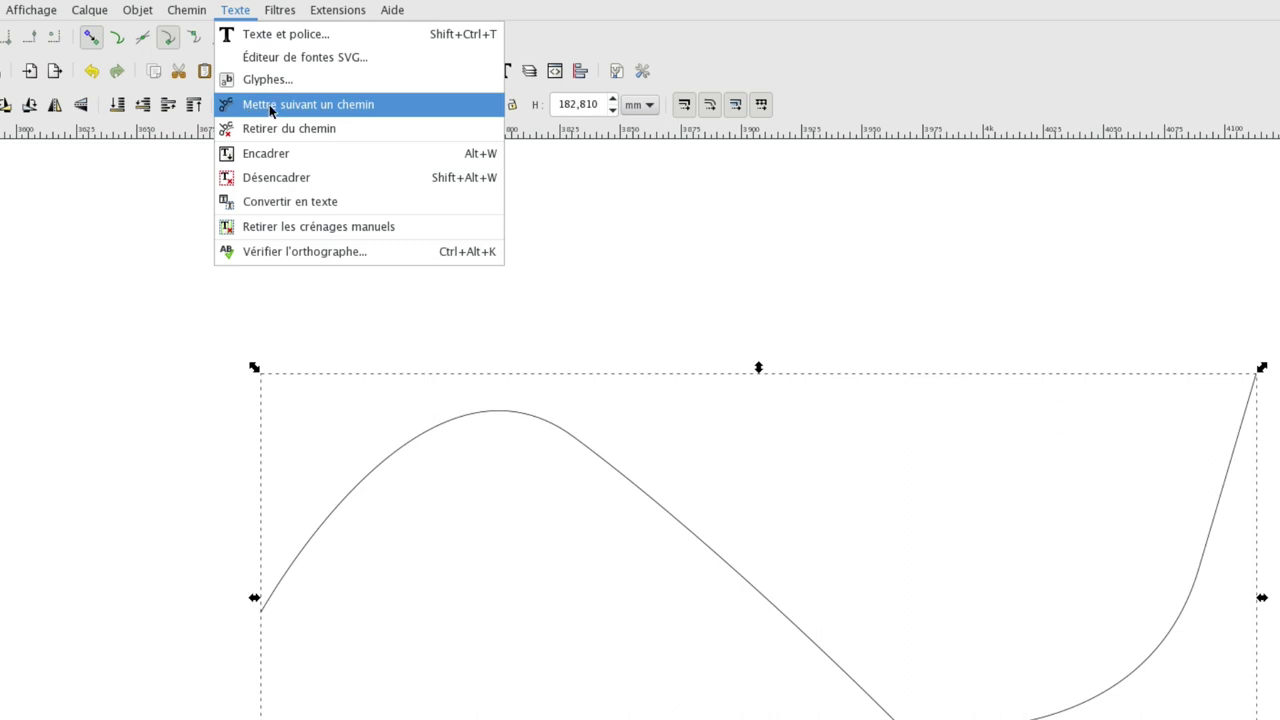
left_click(270, 106)
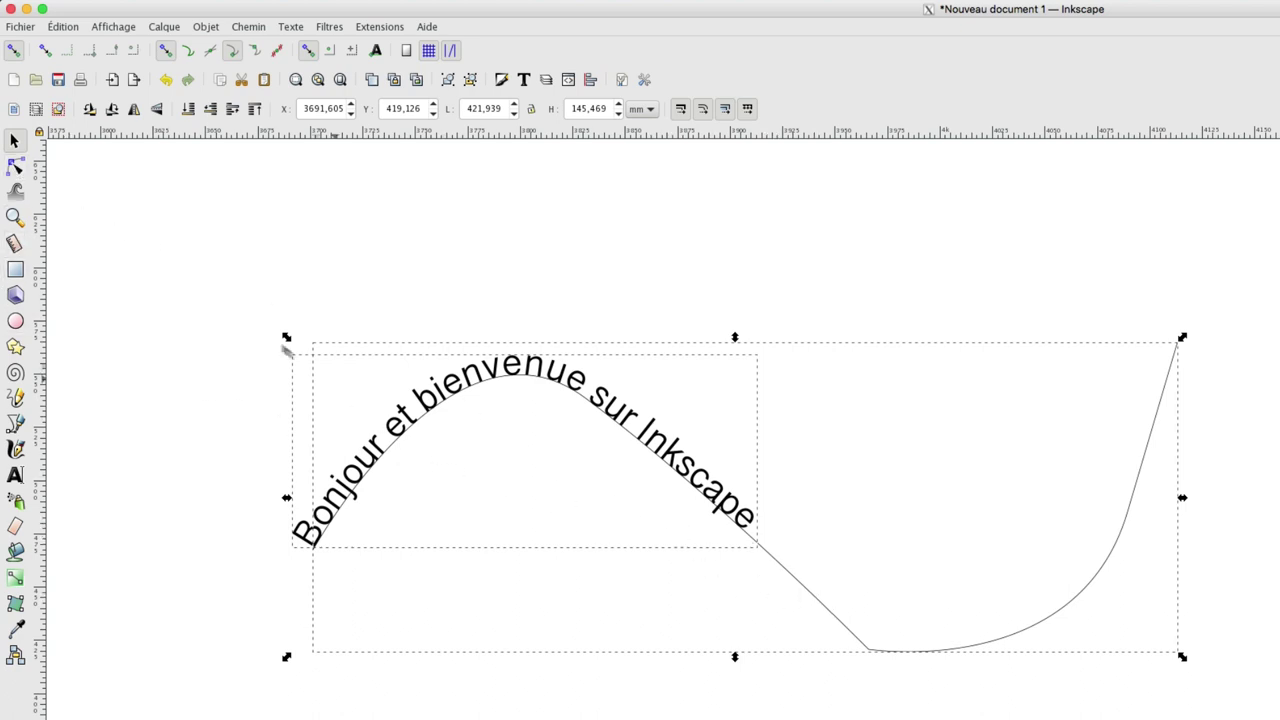
Drag a right-side node of the curve down, then return it to its original spot
left_click(15, 167)
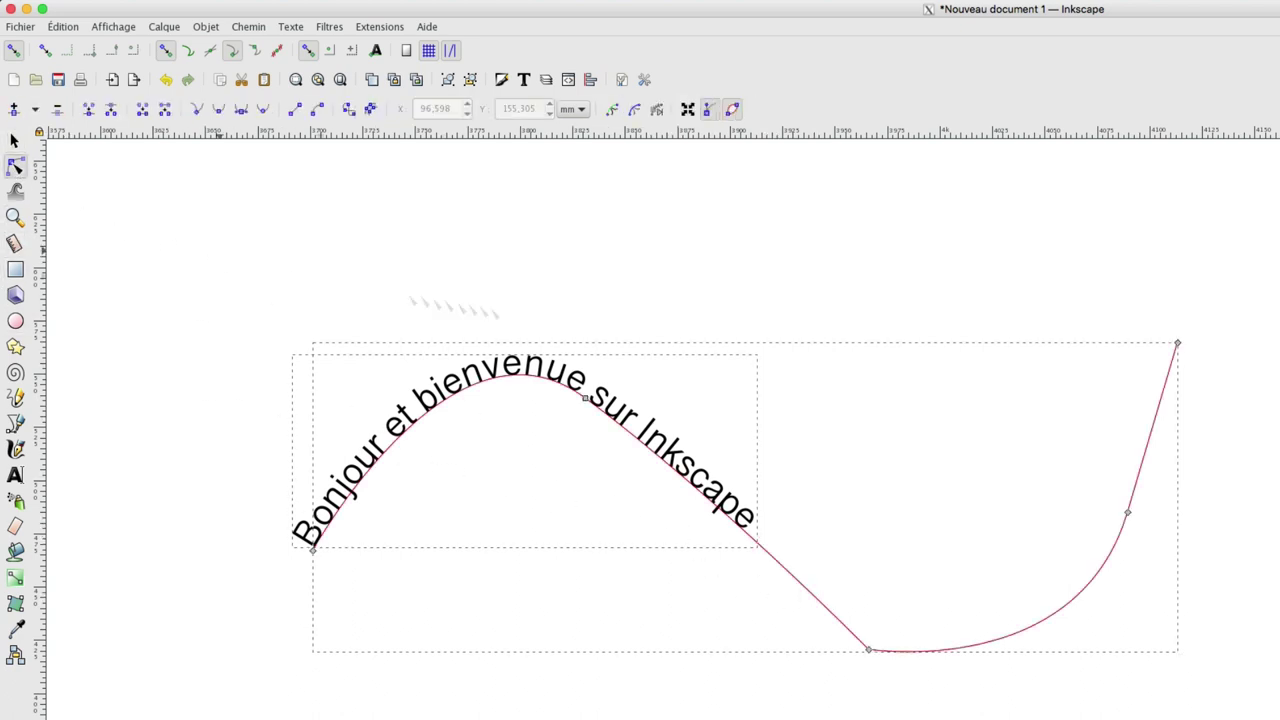
left_click(1128, 514)
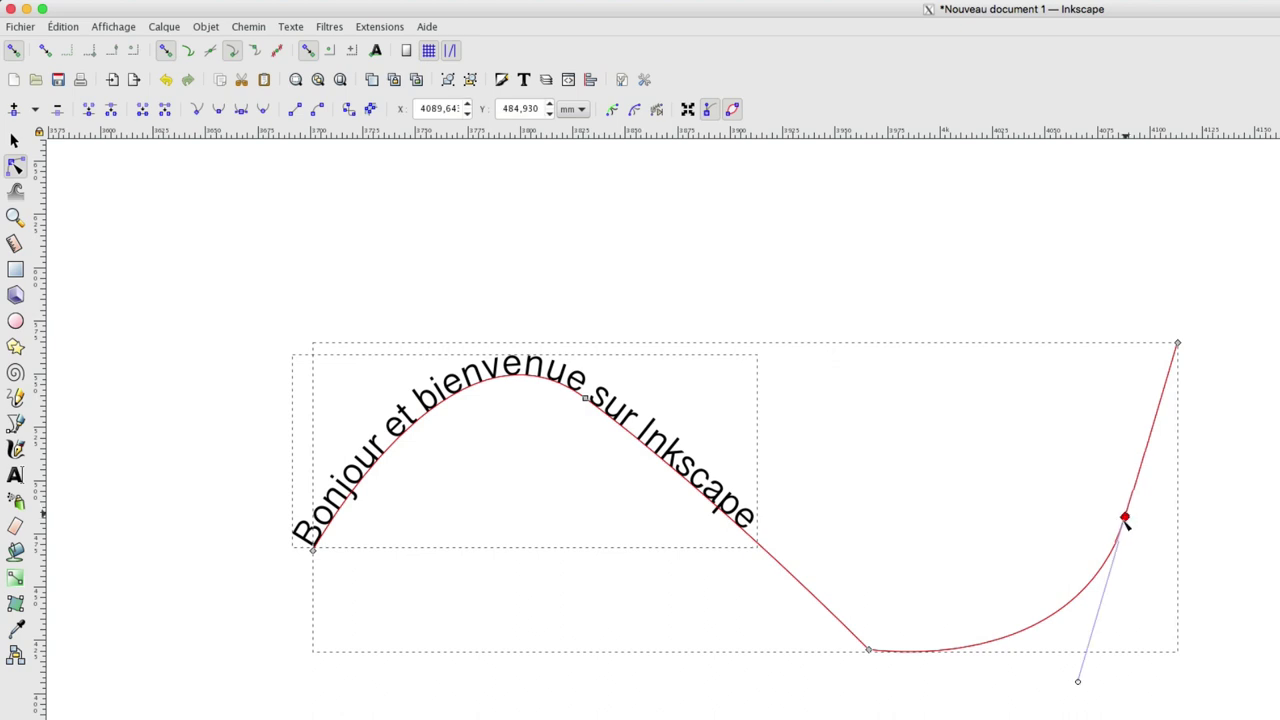
left_click_drag(1128, 514, 998, 587)
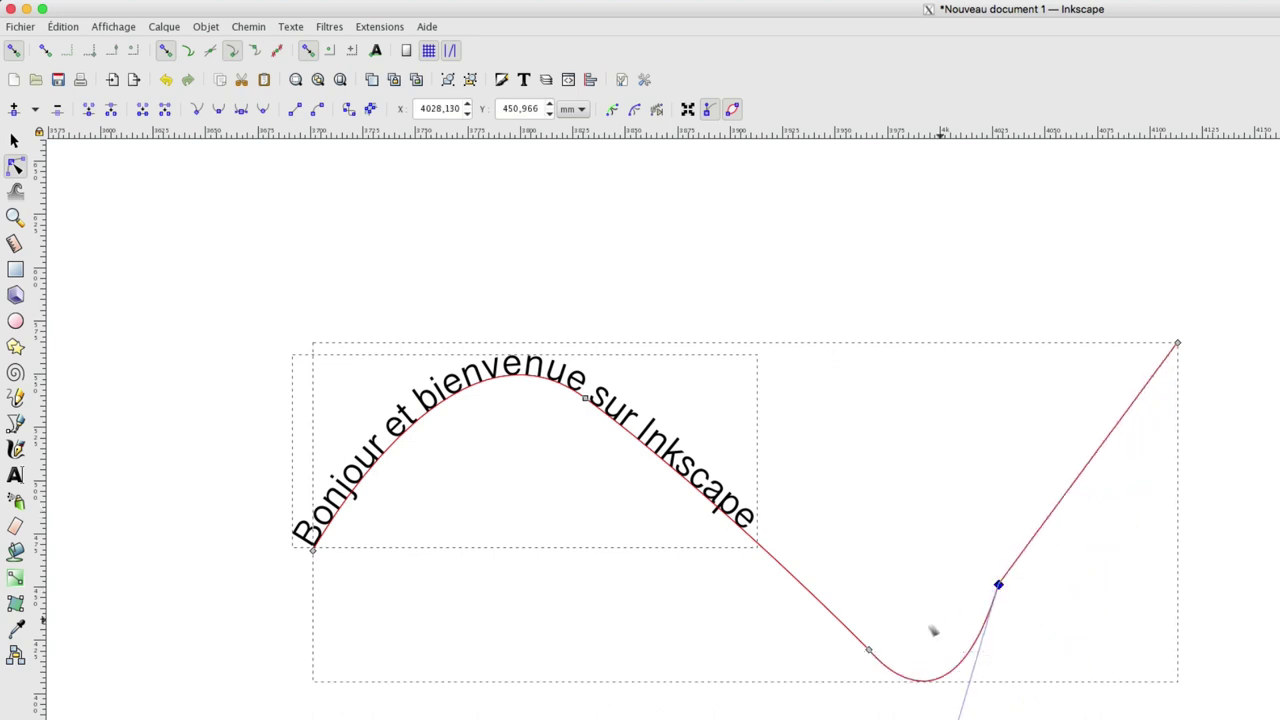
left_click(868, 650)
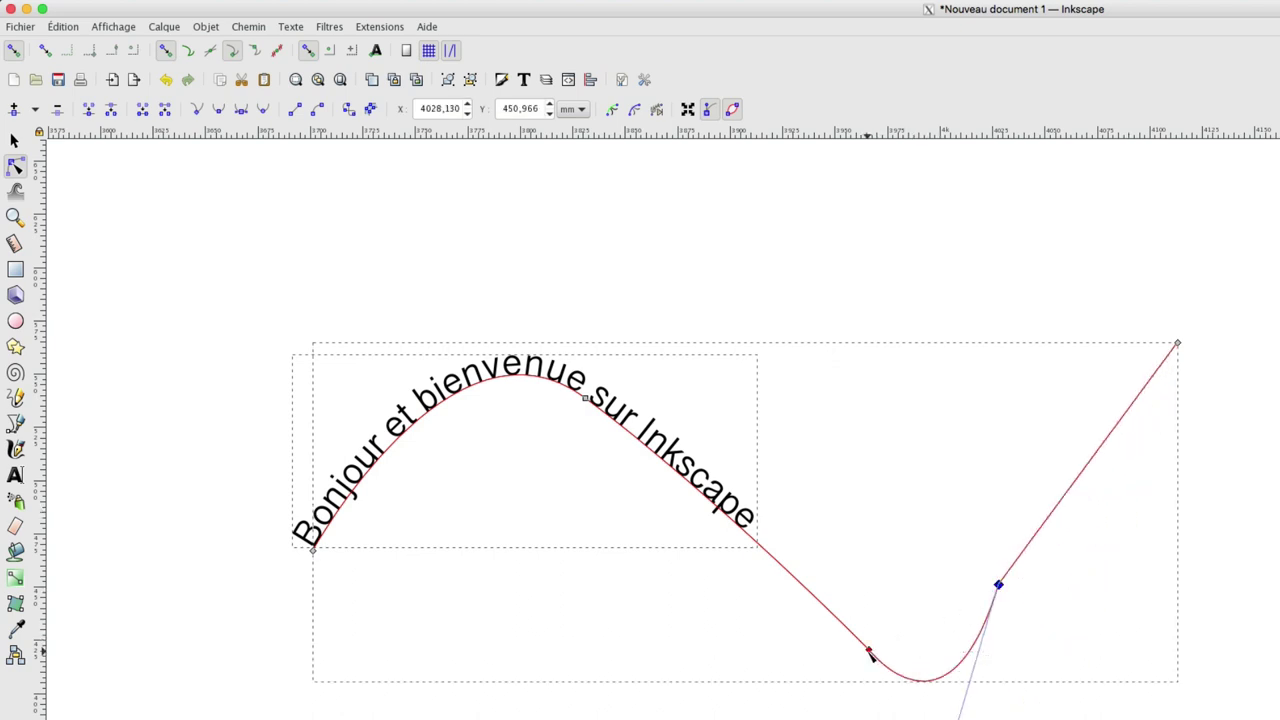
left_click(1178, 344)
left_click(998, 585)
left_click_drag(999, 586, 1129, 514)
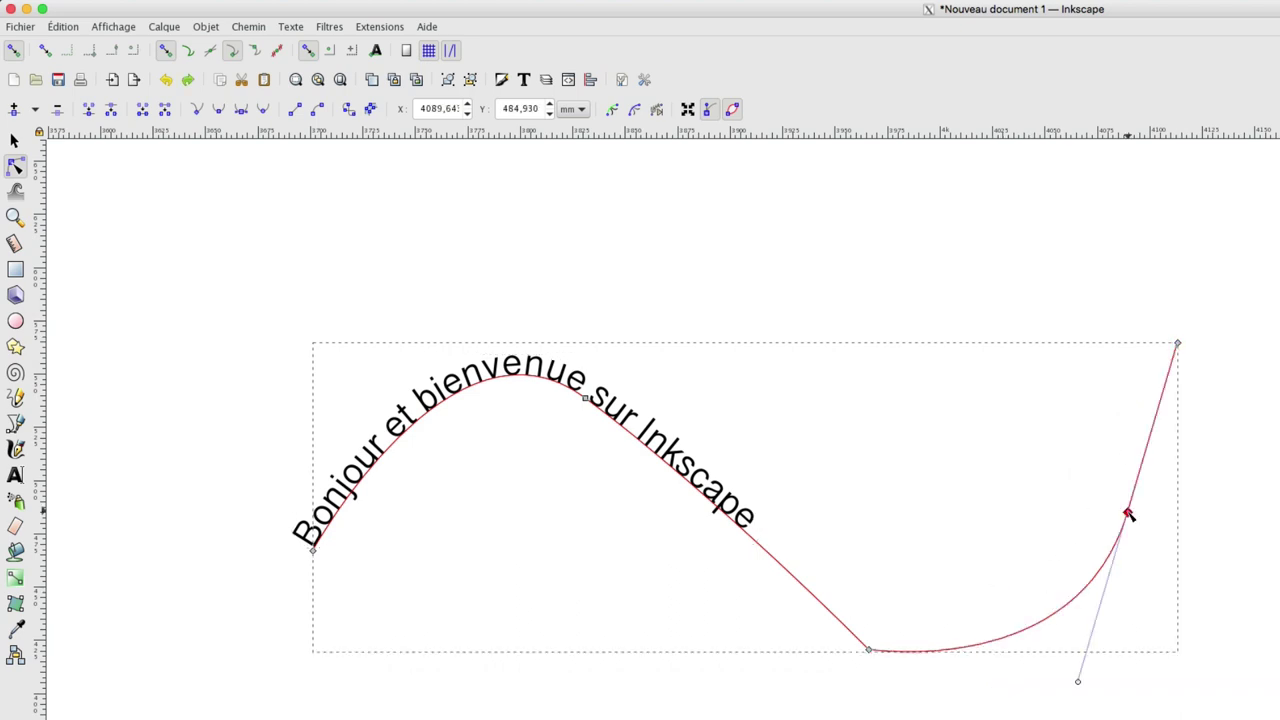
Delete the extra node, make the bottom node smooth and raise it into a second crest
key("Delete")
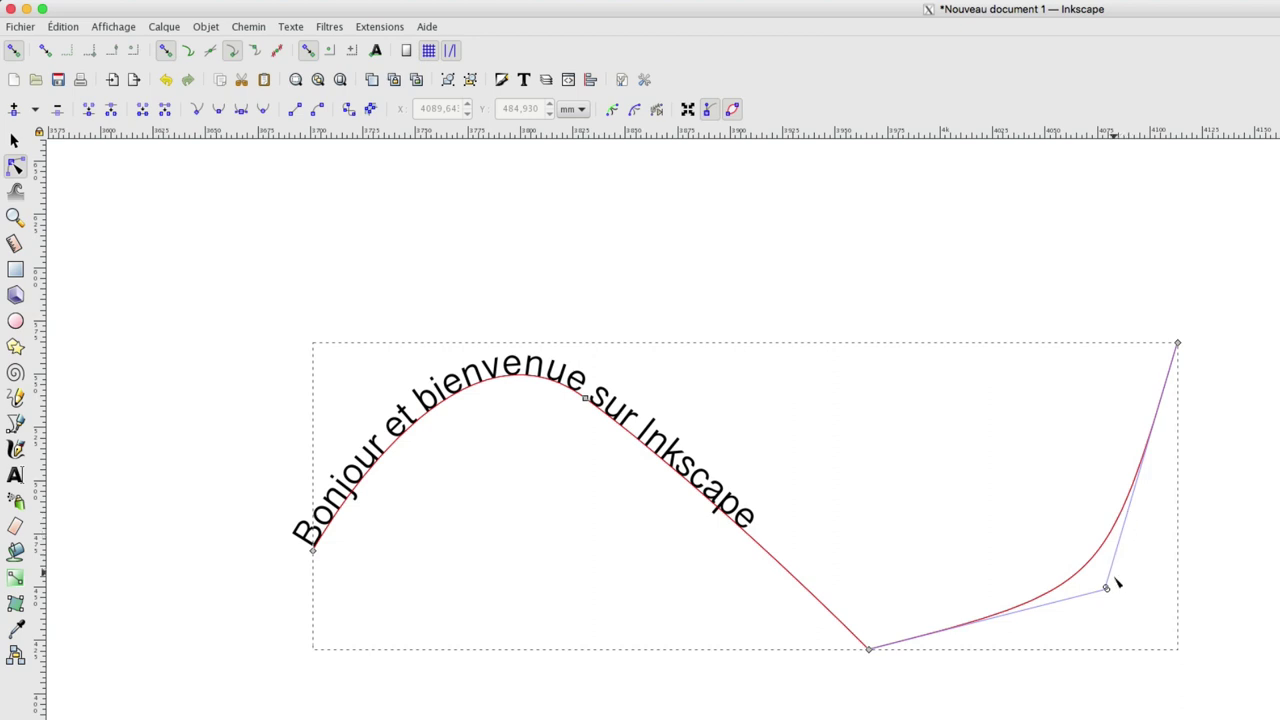
left_click_drag(1106, 588, 1076, 578)
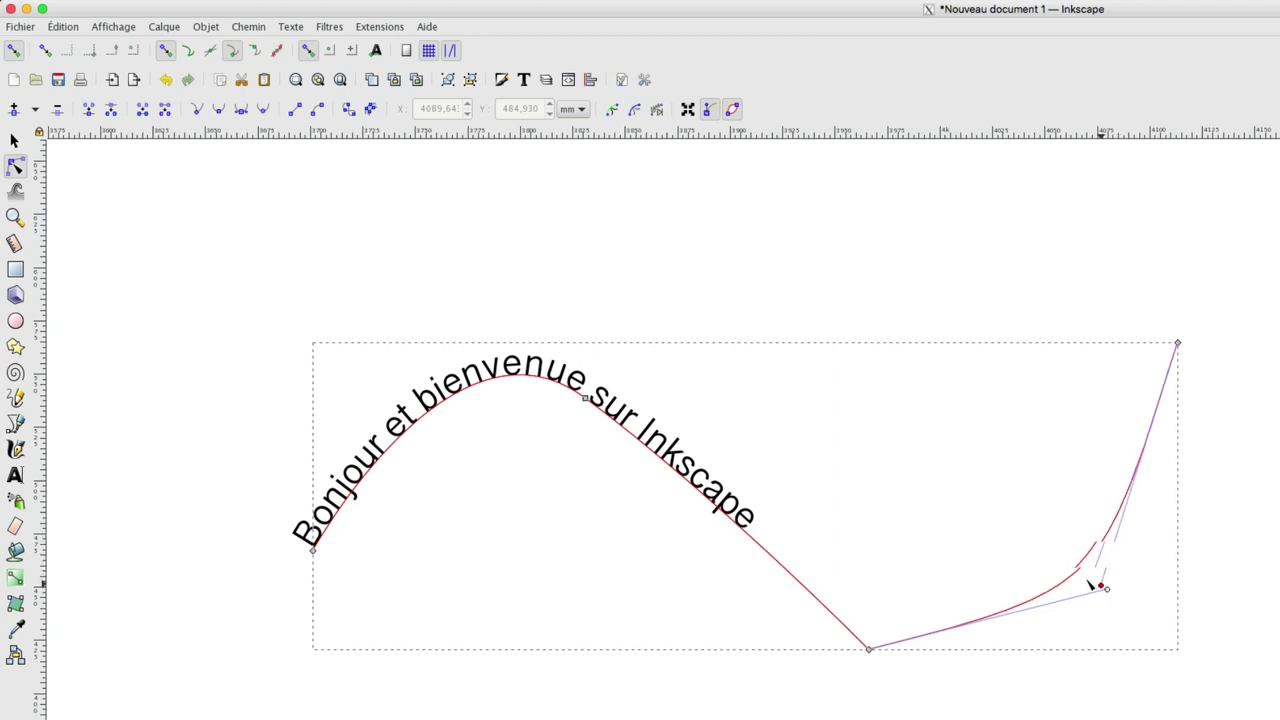
left_click(869, 650)
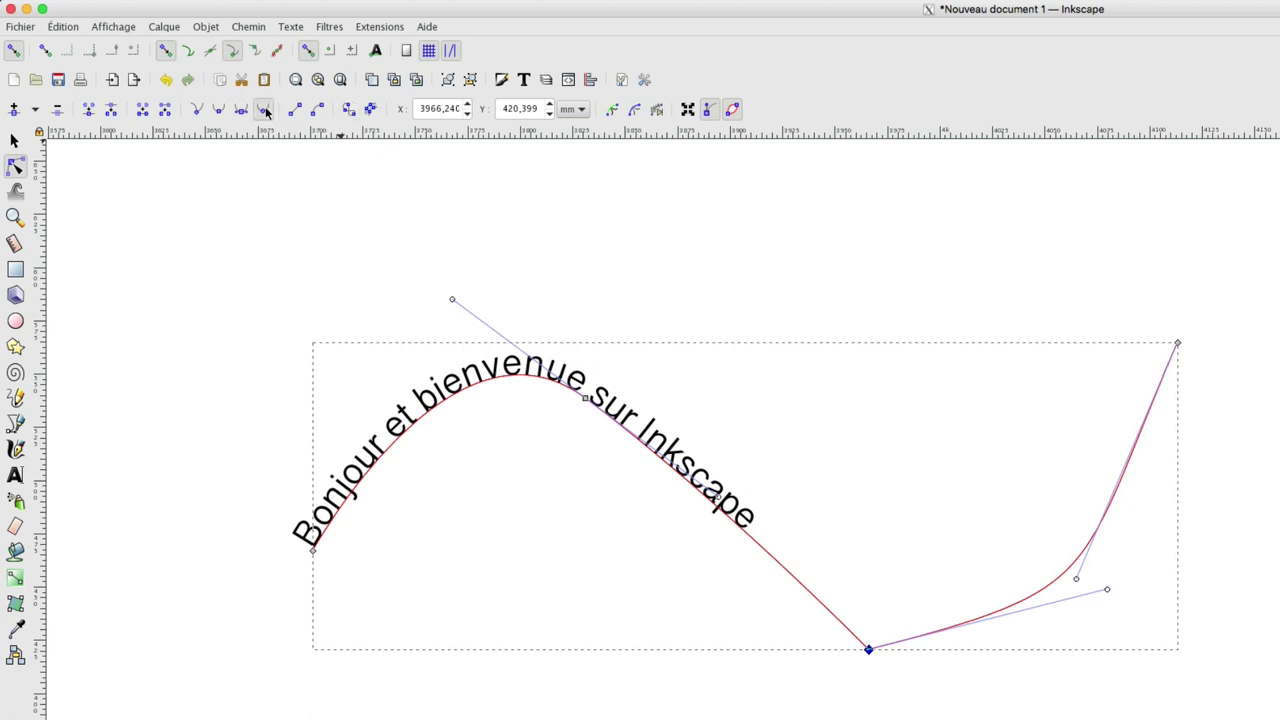
left_click(263, 109)
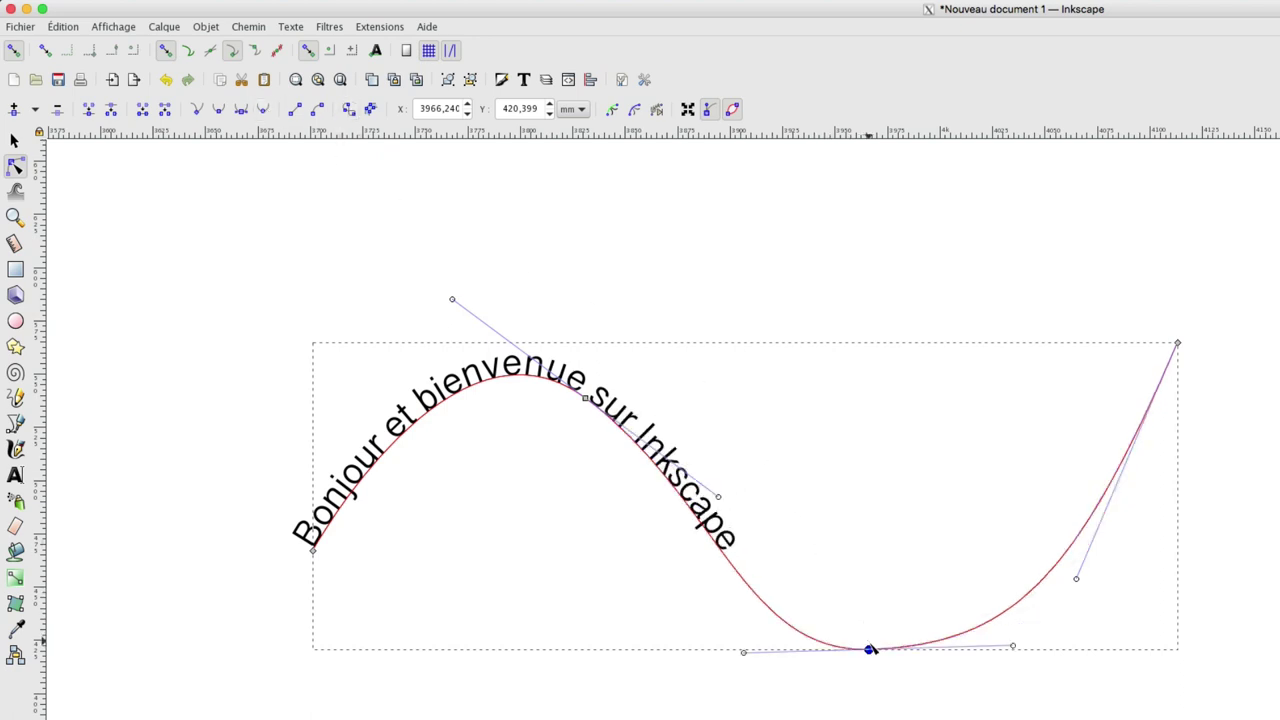
mouse_move(869, 650)
left_mouse_down()
mouse_move(781, 607)
mouse_move(886, 351)
mouse_move(820, 340)
mouse_move(806, 382)
left_mouse_up()
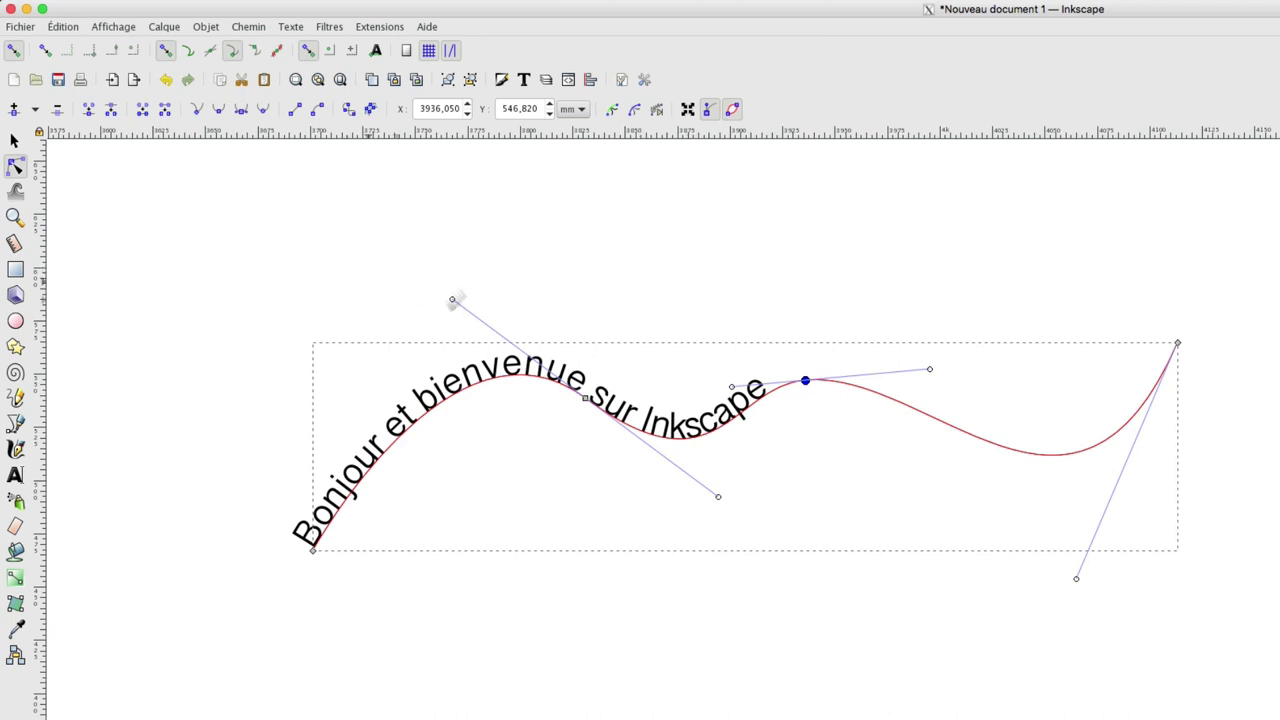
Detach the welcome text from the wavy curve using the Path menu
left_click(14, 141)
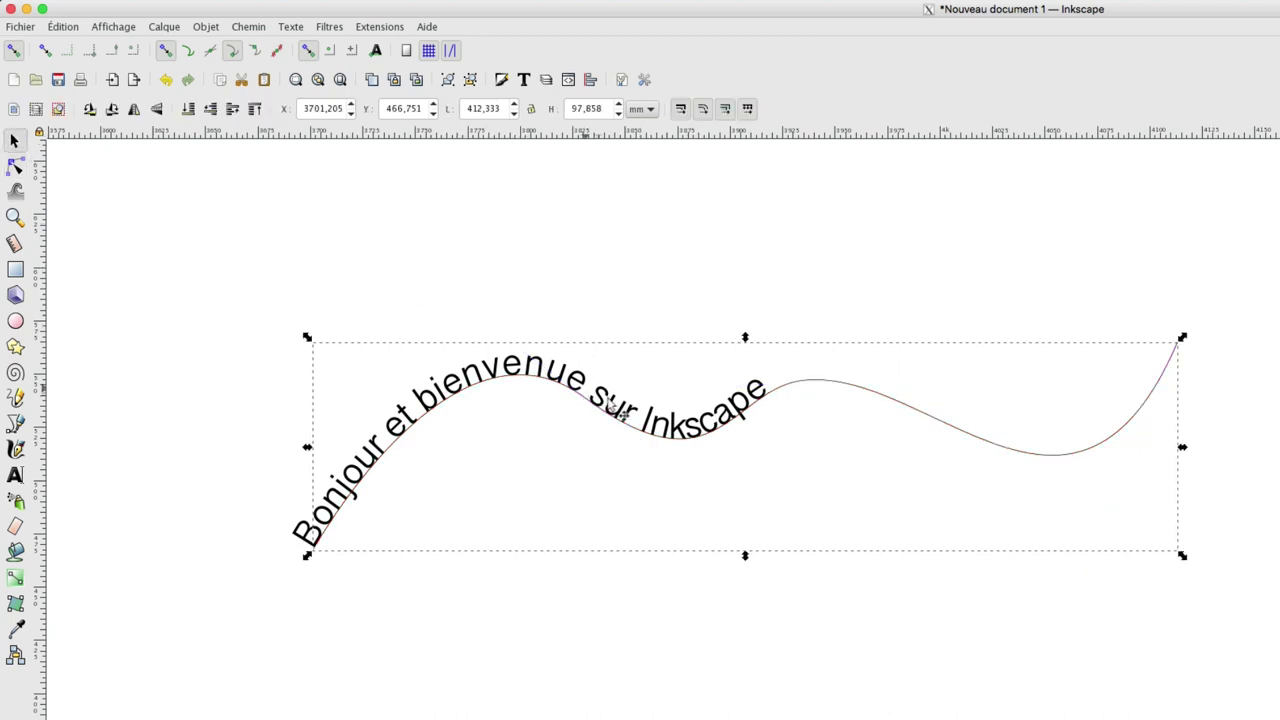
left_click(722, 424)
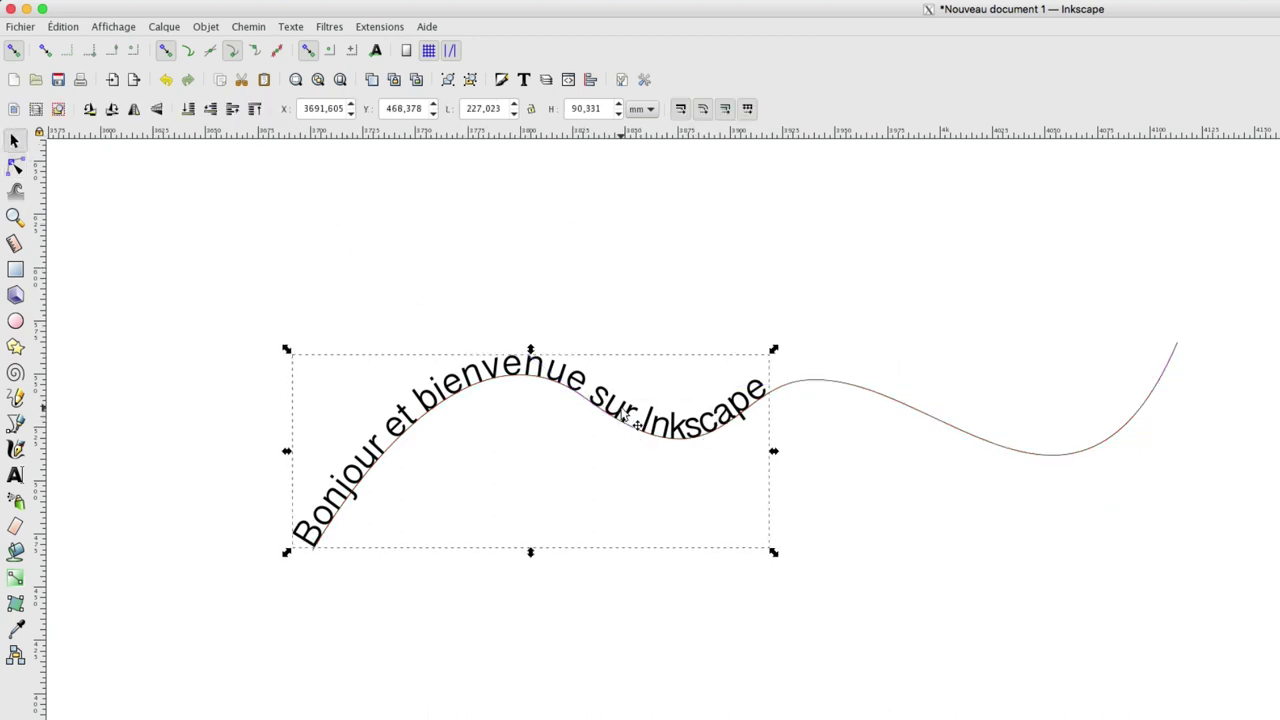
left_click(256, 28)
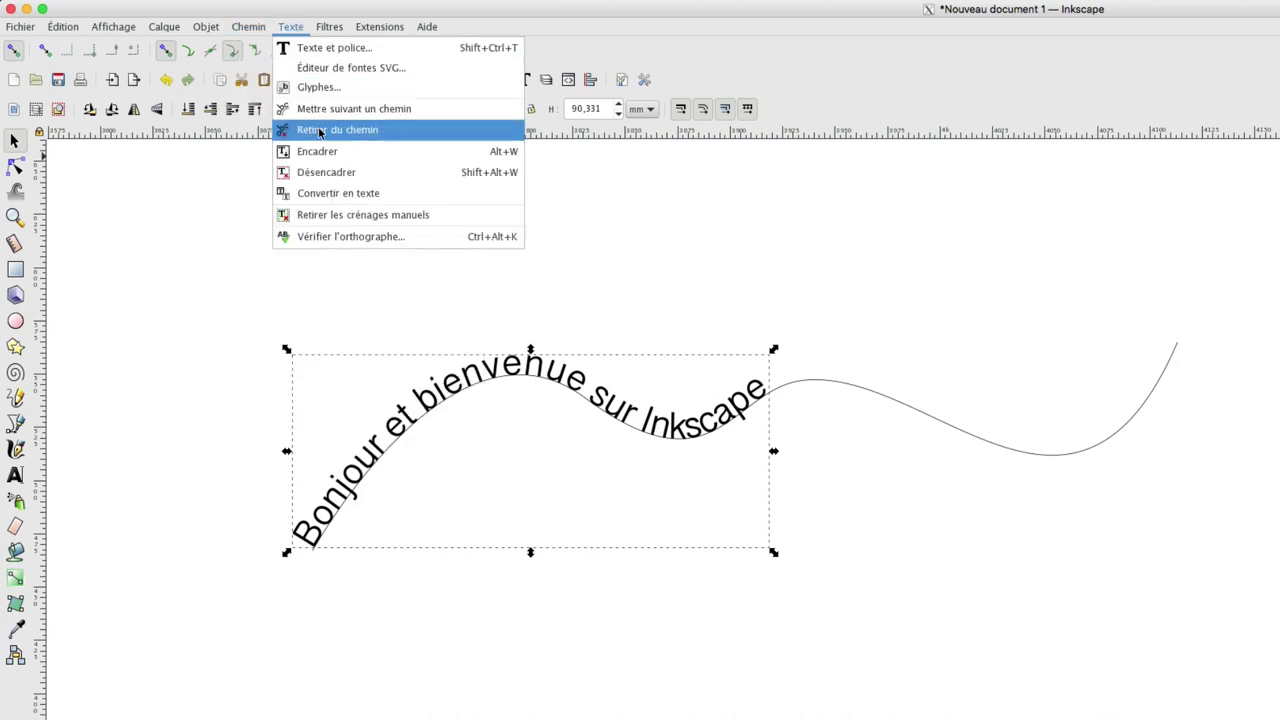
left_click(318, 130)
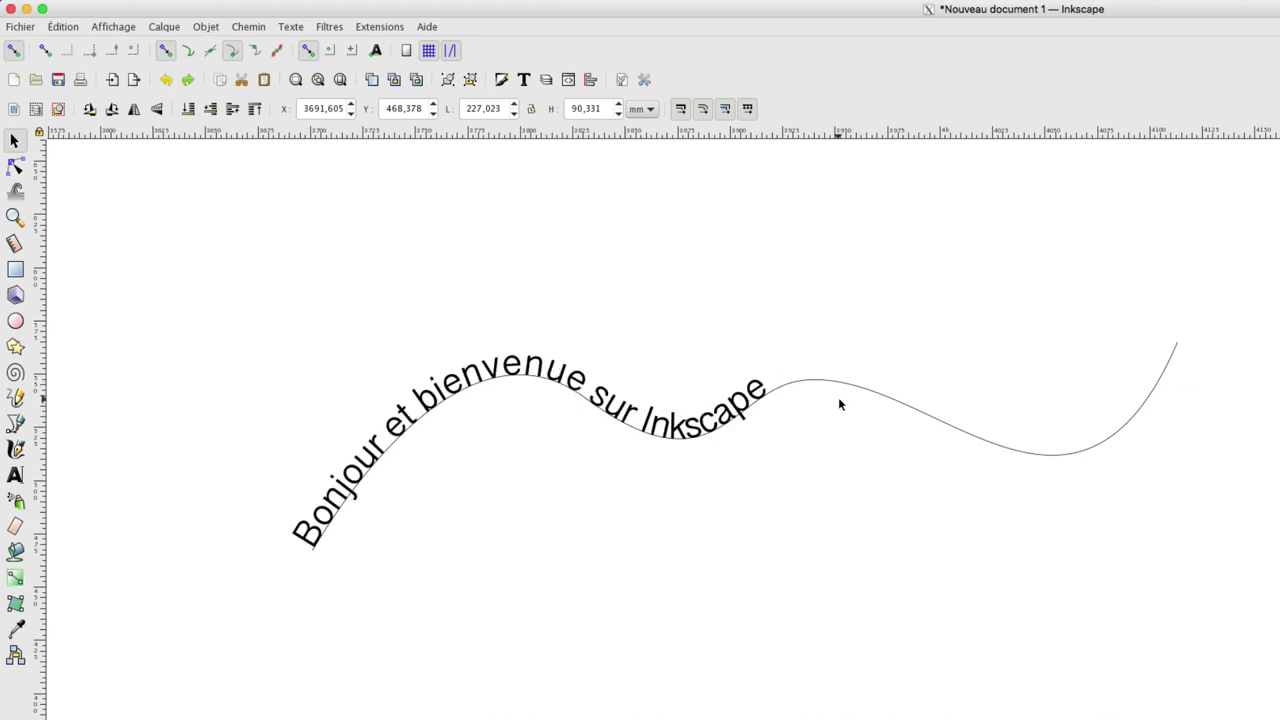
Switch the selection to rotate mode and browse the Layer menu without changes
left_click(836, 387, "shift")
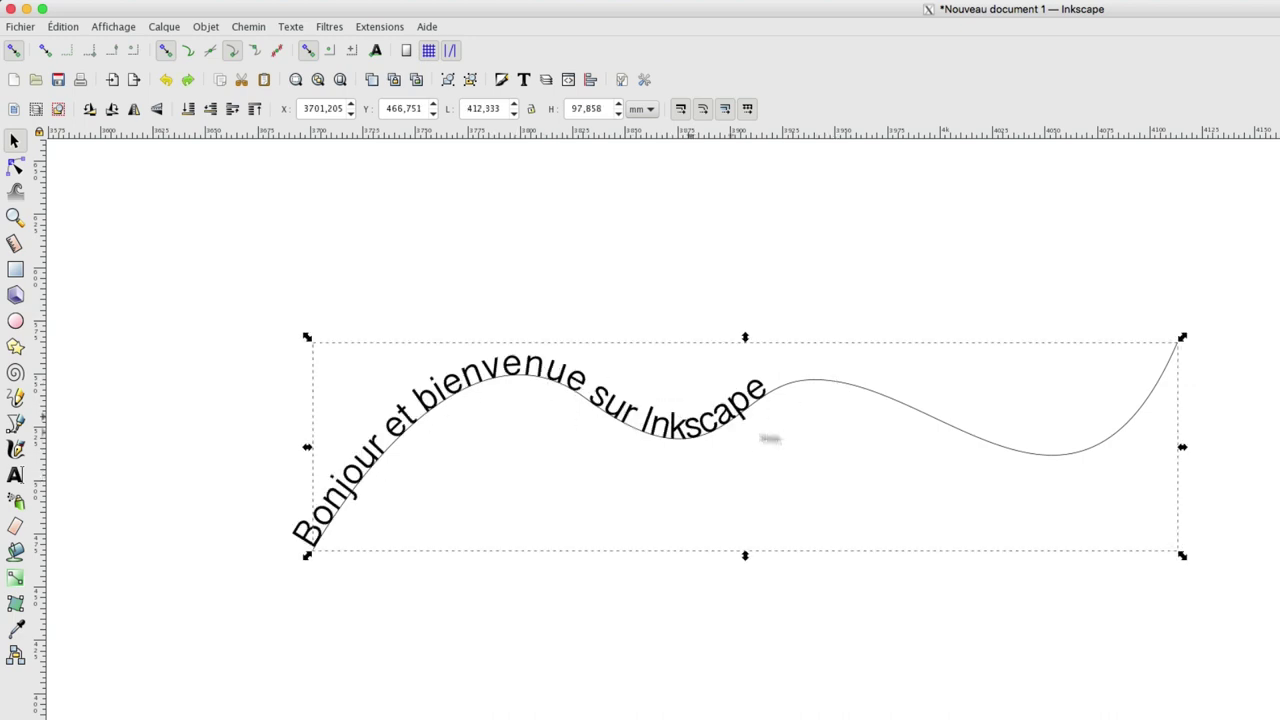
left_click(840, 389)
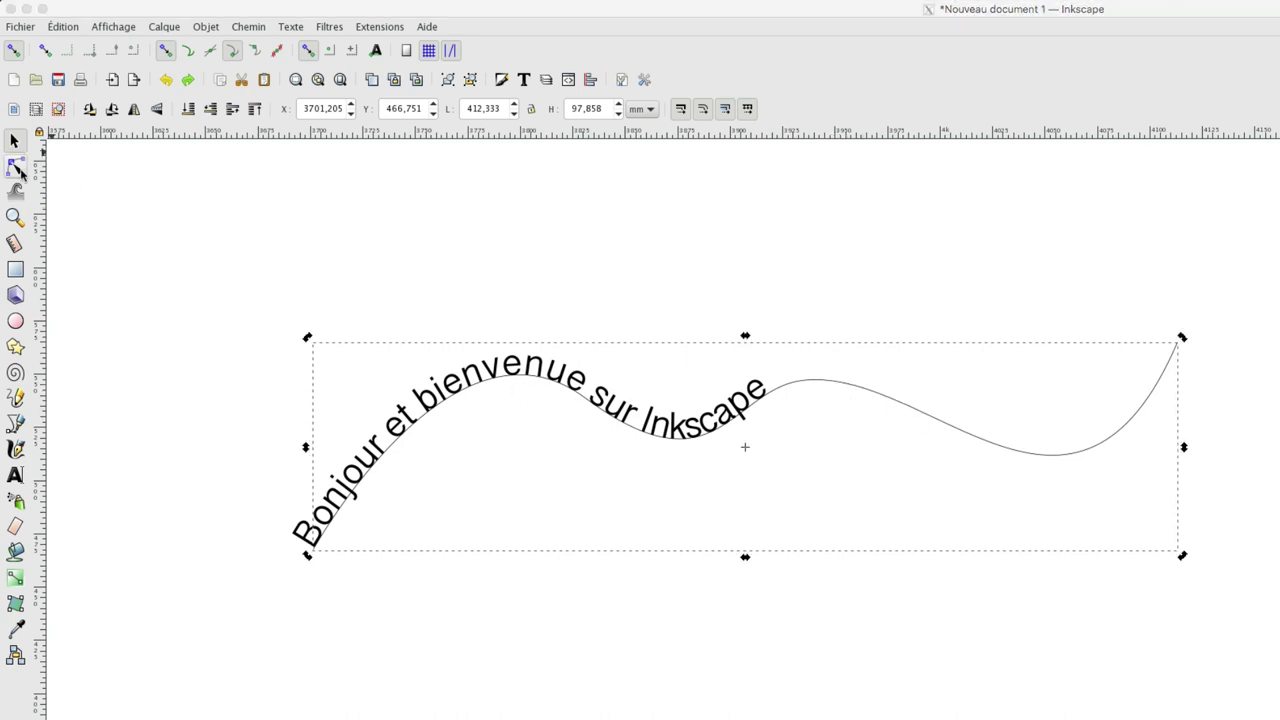
left_click(16, 170)
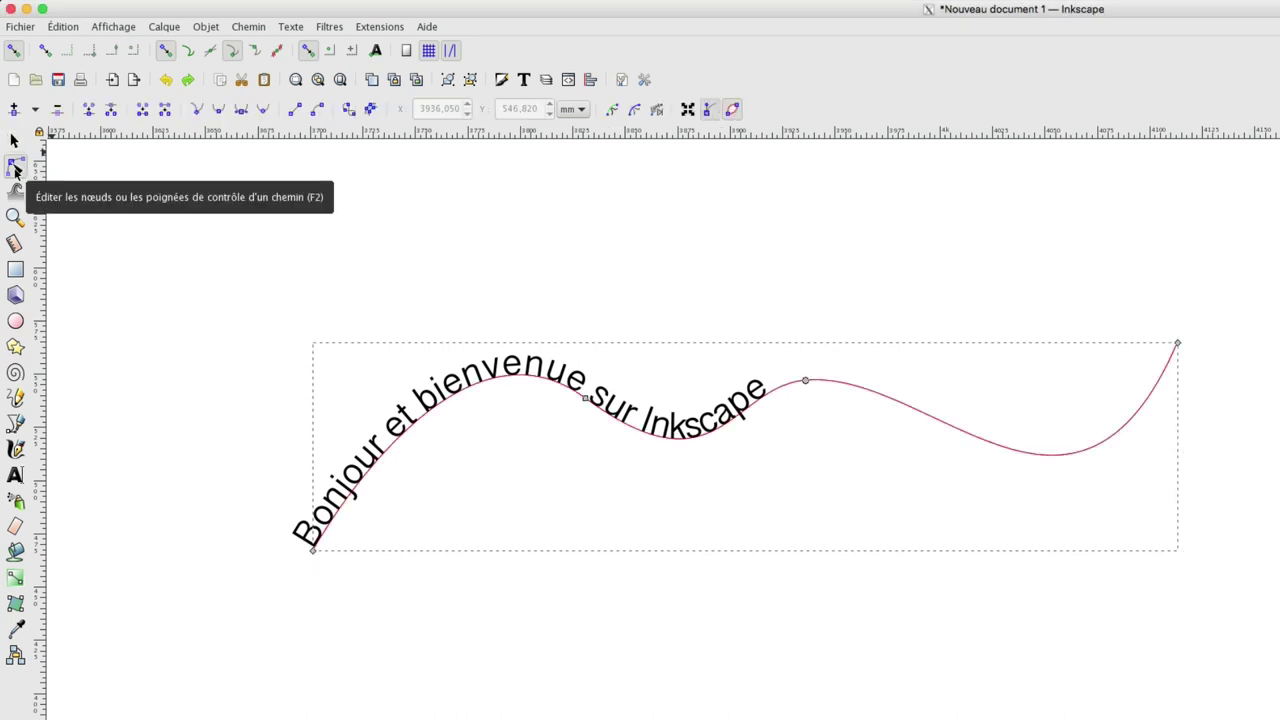
left_click(14, 140)
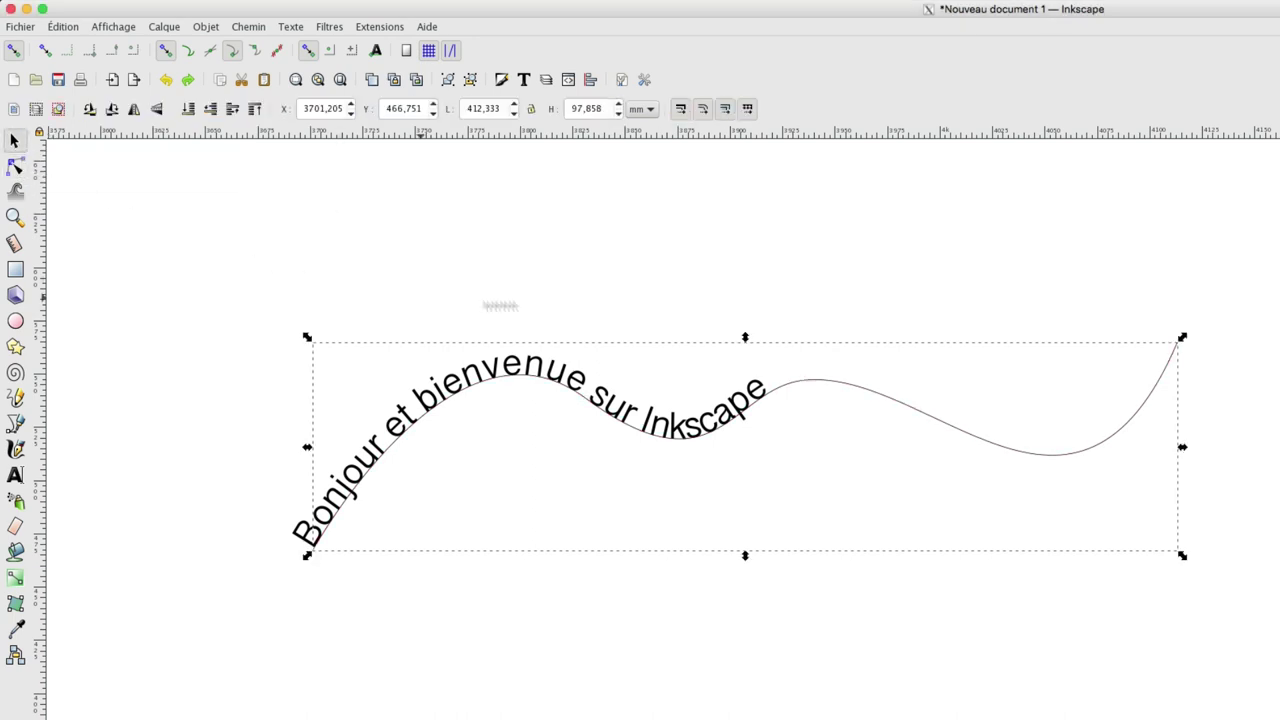
left_click(862, 392)
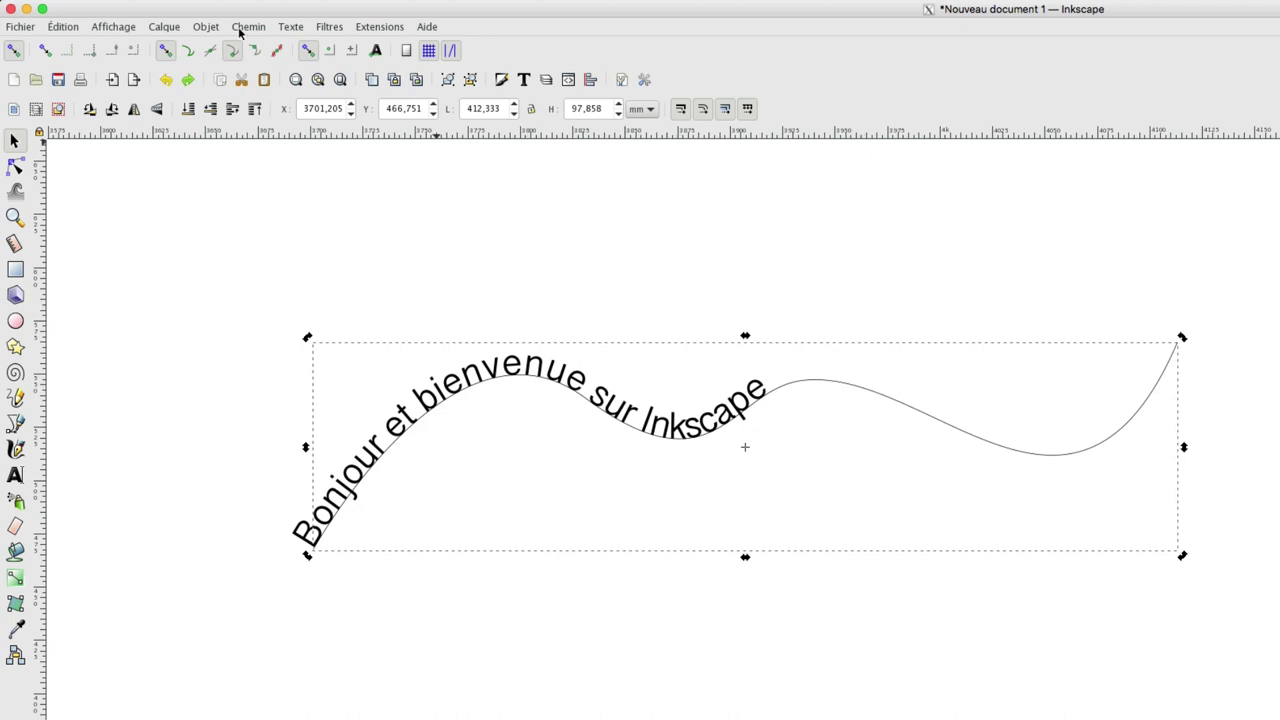
left_click(164, 28)
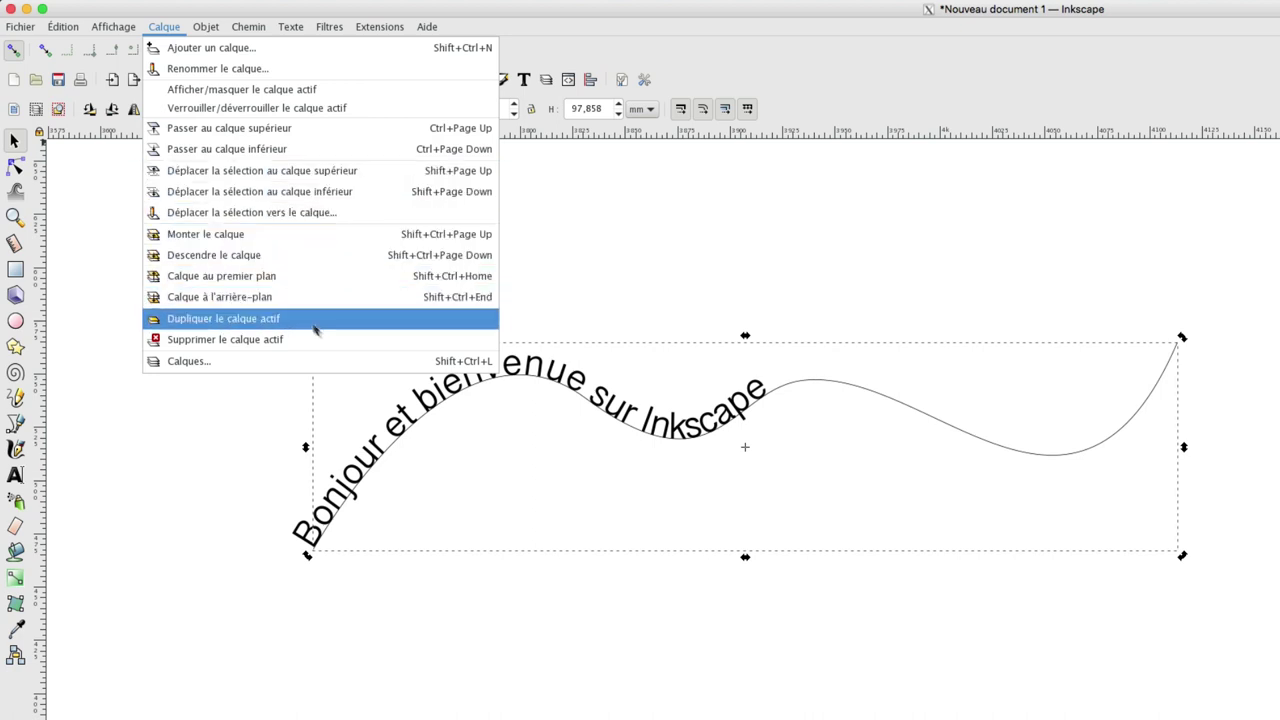
left_click(576, 256)
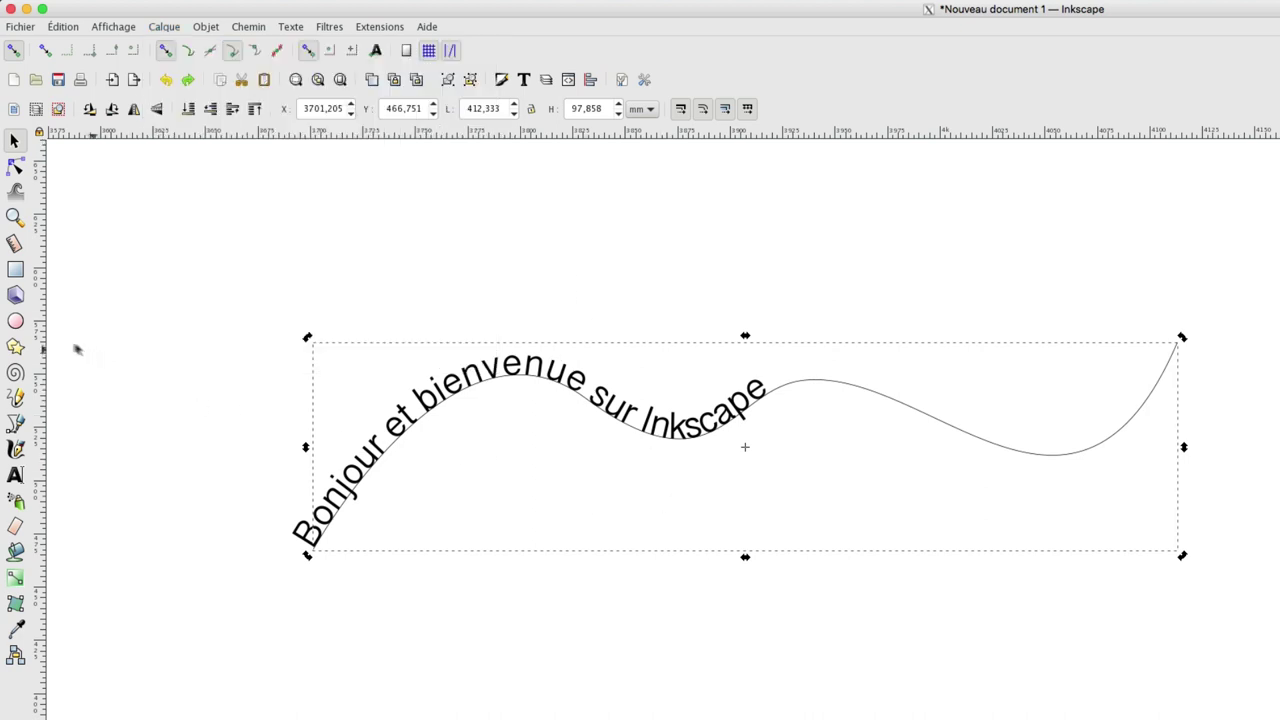
Draw a small circle below the text on the wavy curve
left_click(15, 321)
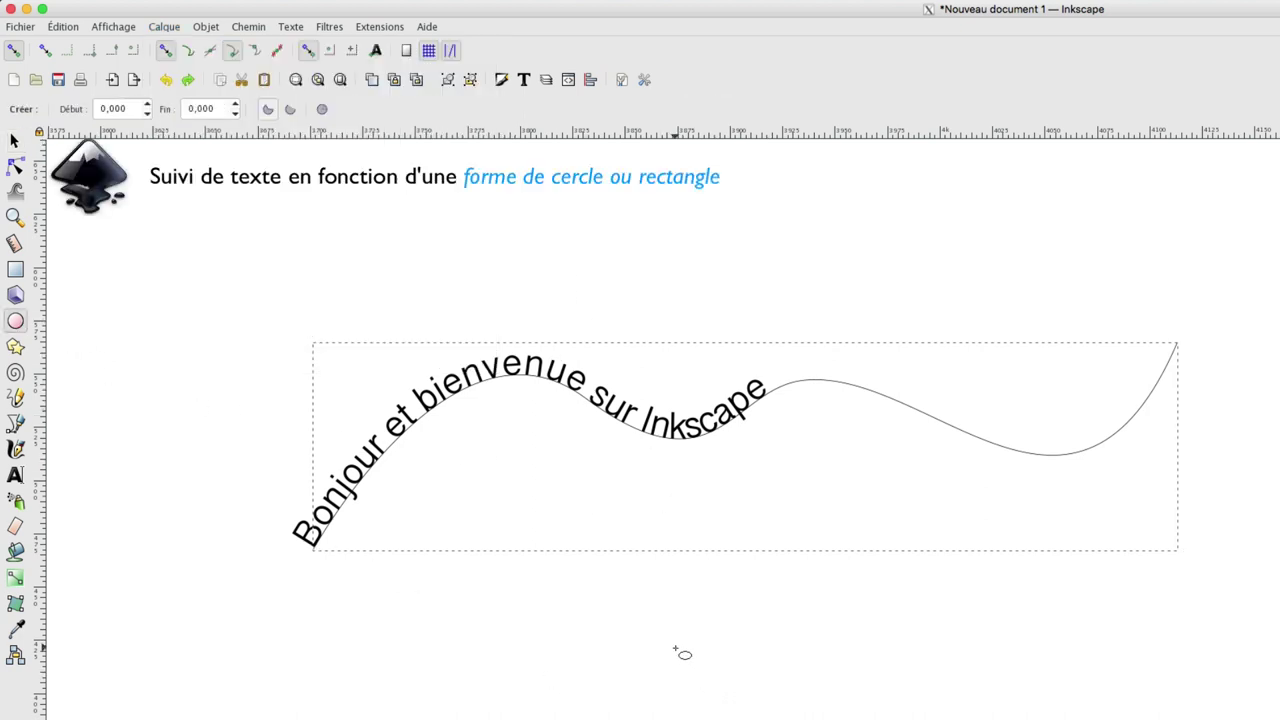
left_click_drag(675, 649, 728, 692)
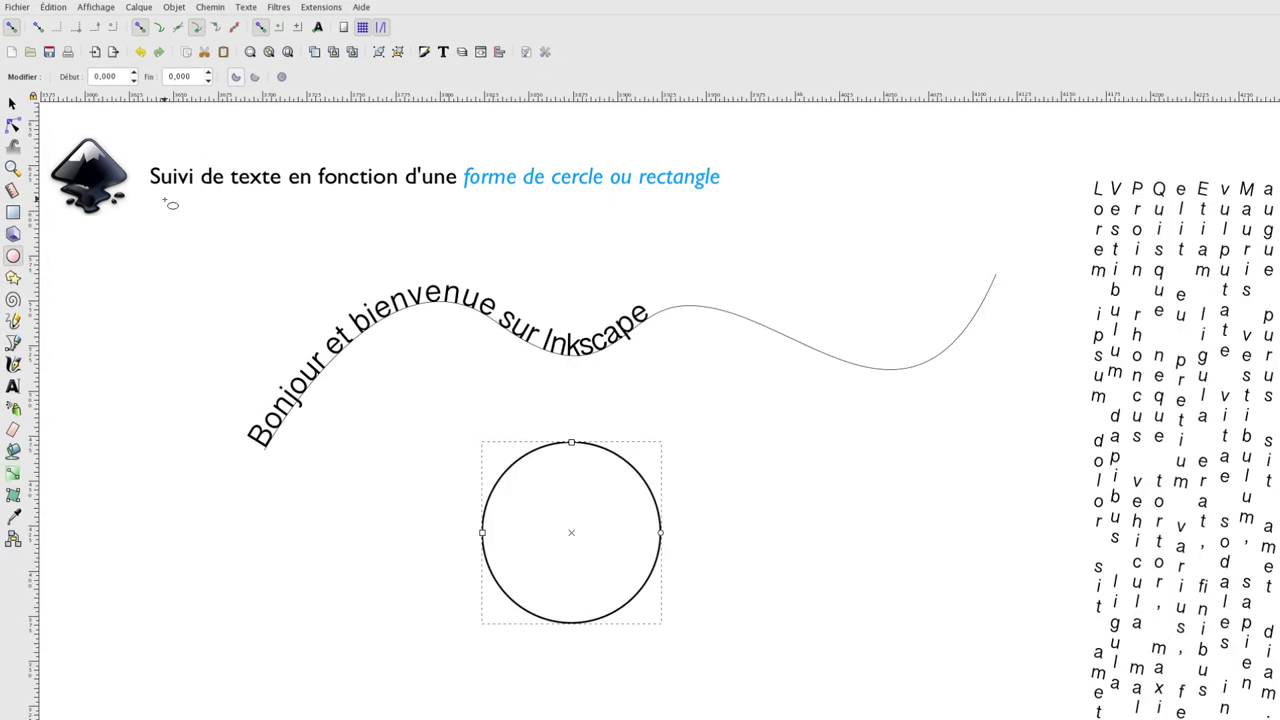
left_click(13, 105)
Nudge the circle, detach the sentence from the curve, and set it to follow the circle
left_click_drag(567, 460, 622, 517)
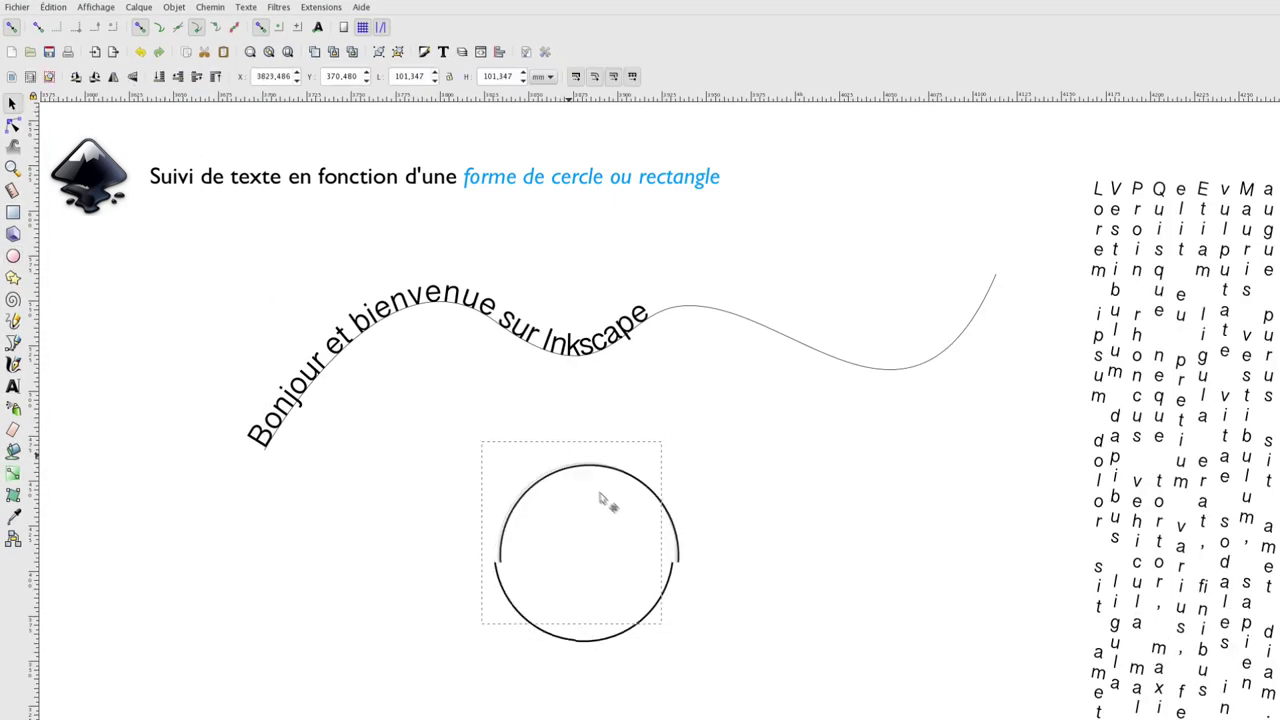
left_click(615, 333)
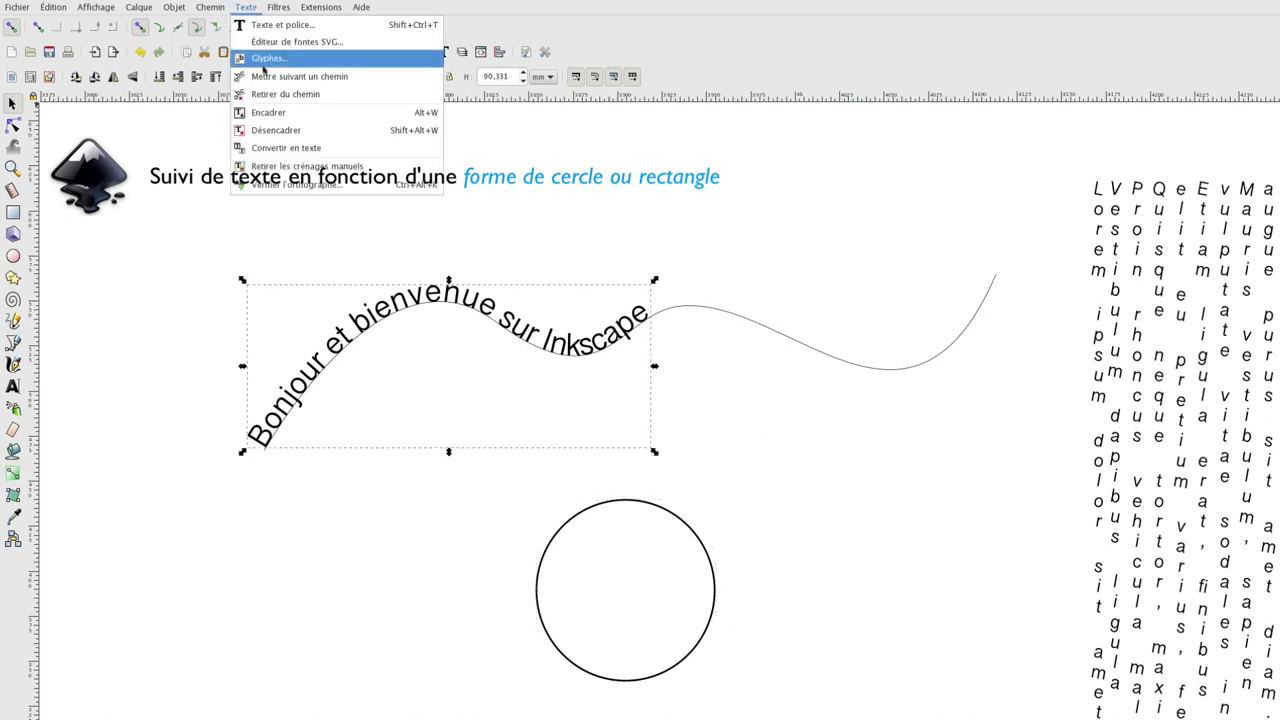
left_click(268, 94)
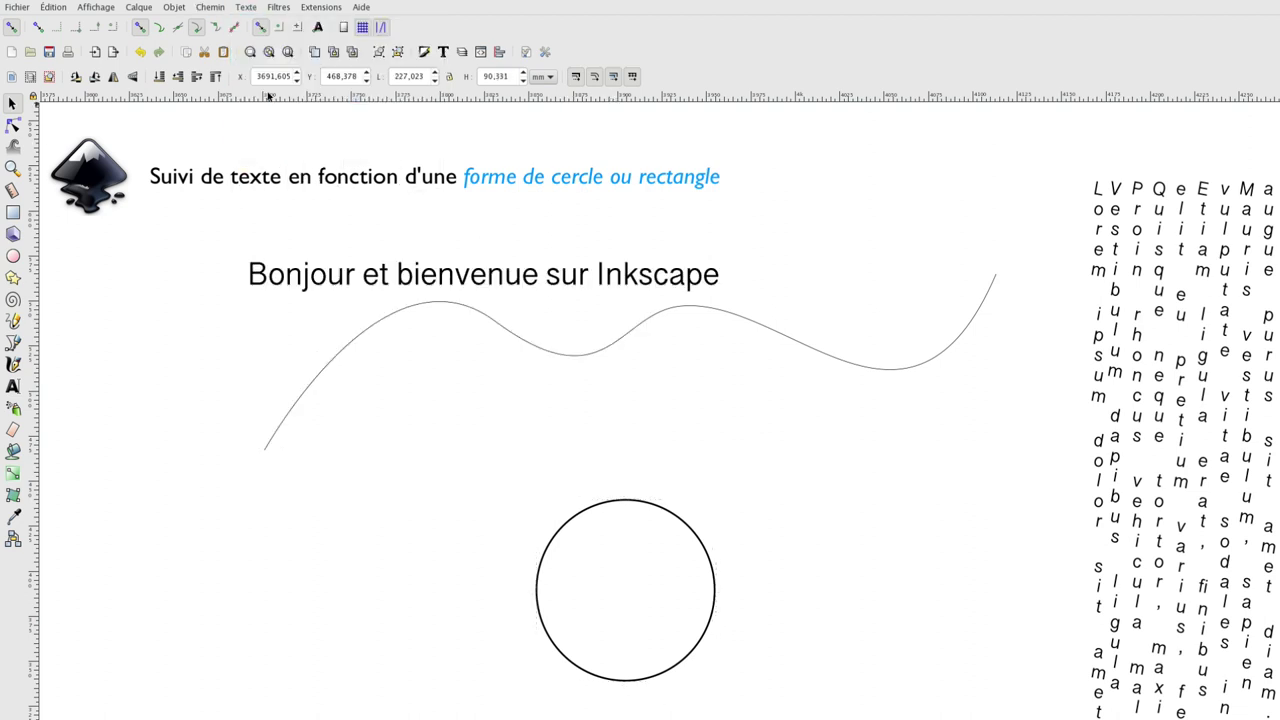
left_click(546, 283)
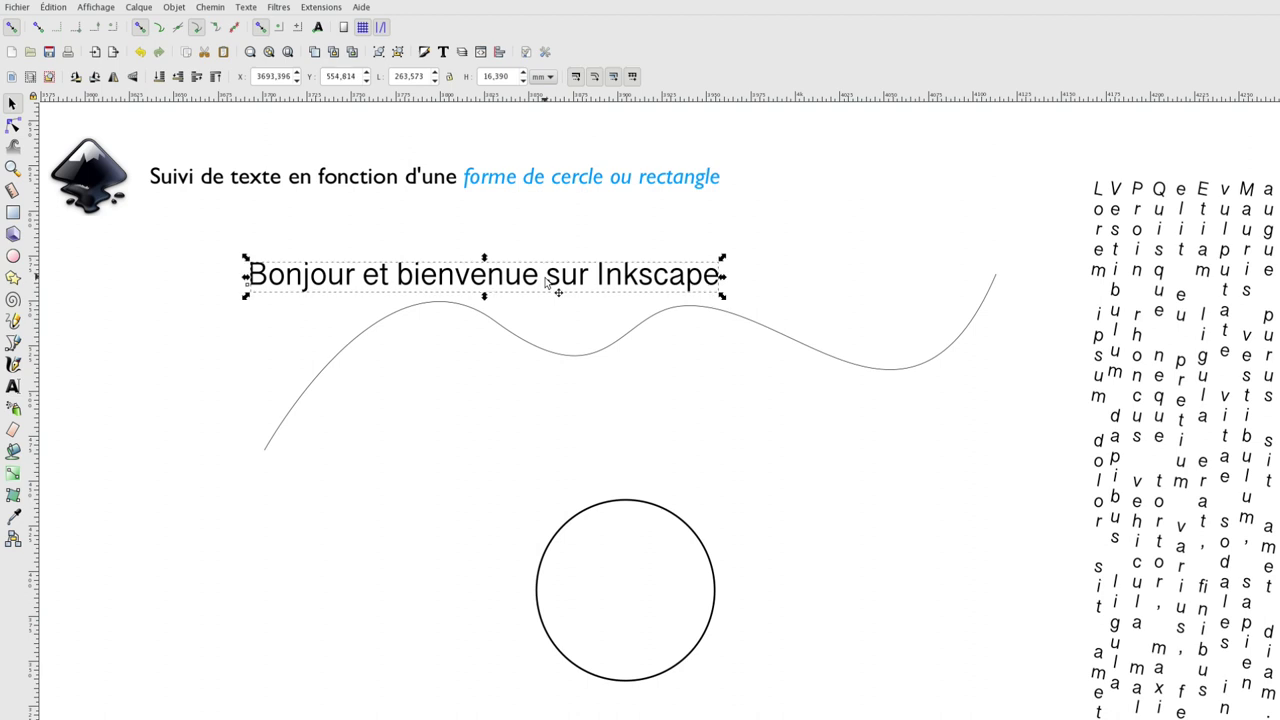
left_click(612, 504, "shift")
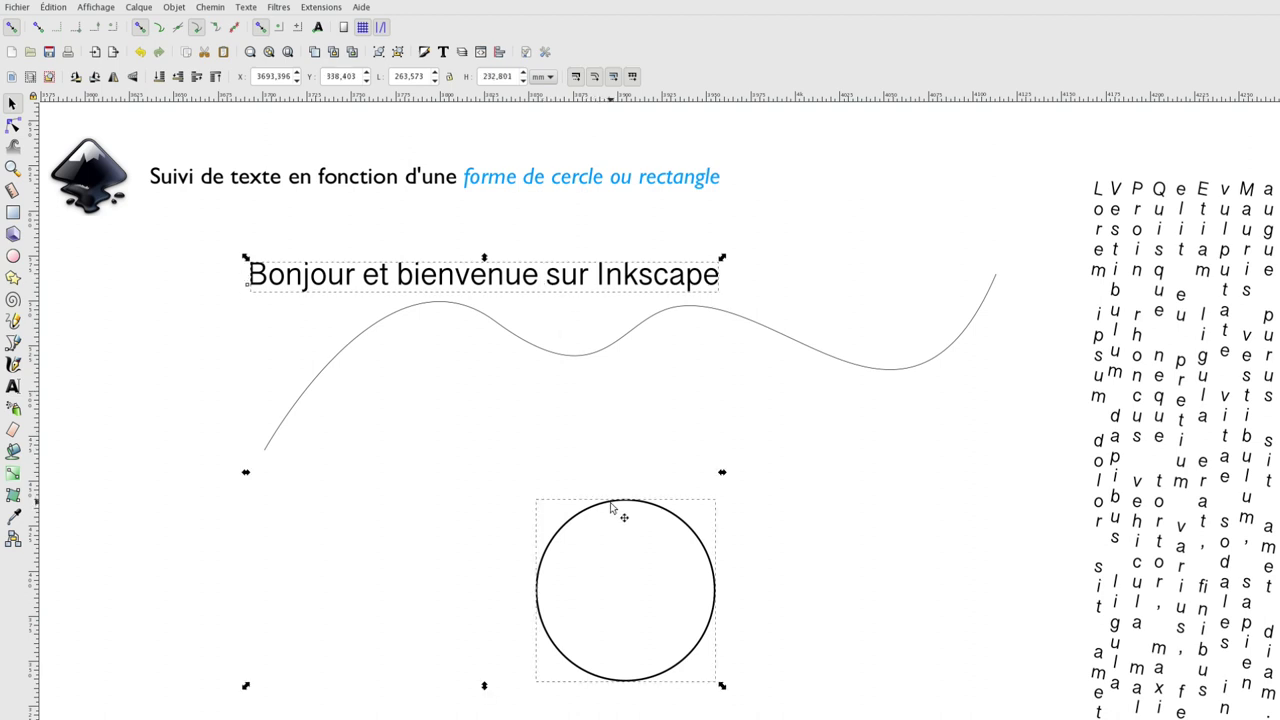
left_click(257, 9)
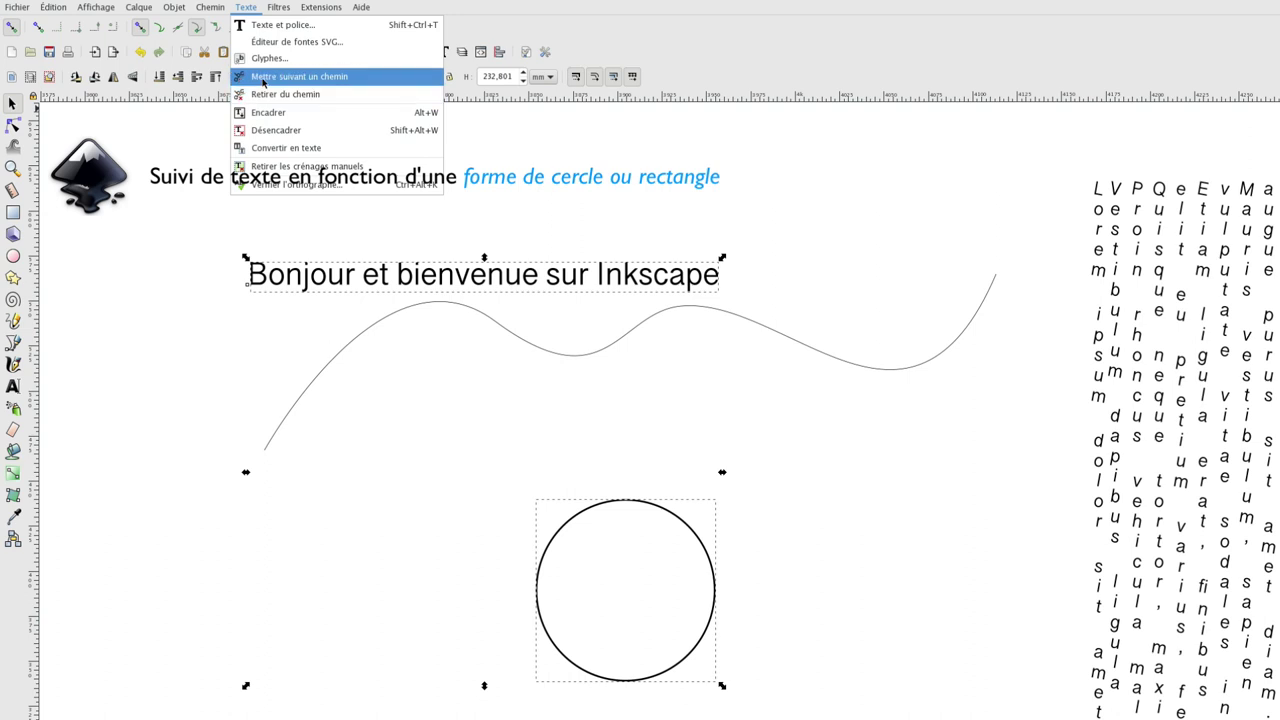
left_click(264, 78)
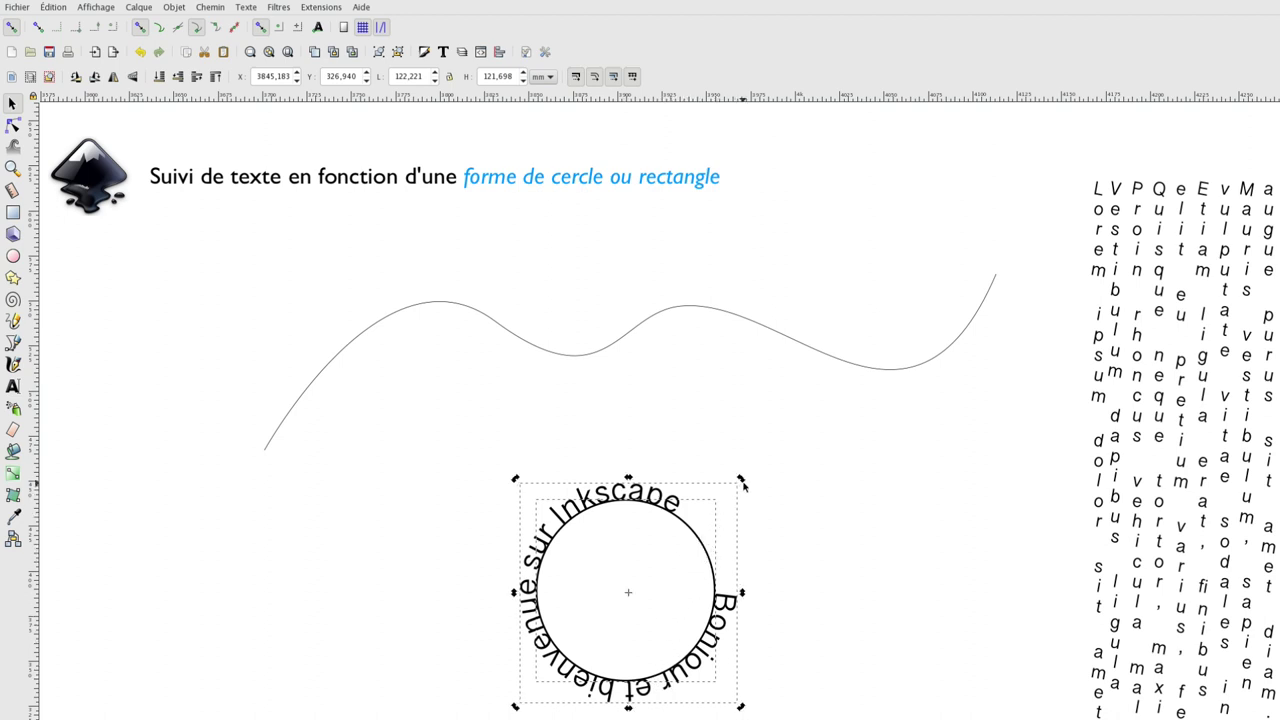
Rotate the text around the circle to start lower left and read across the top
left_click_drag(741, 481, 753, 650)
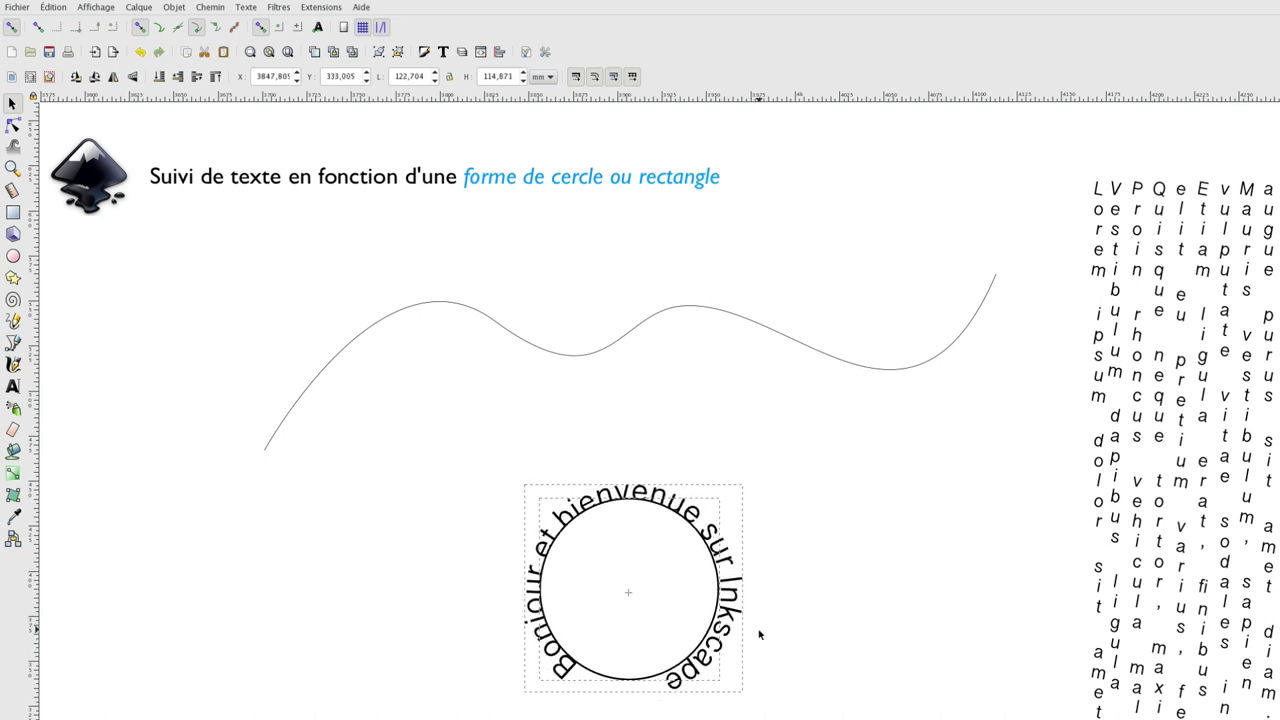
left_click_drag(753, 650, 761, 600)
left_click_drag(763, 492, 762, 562)
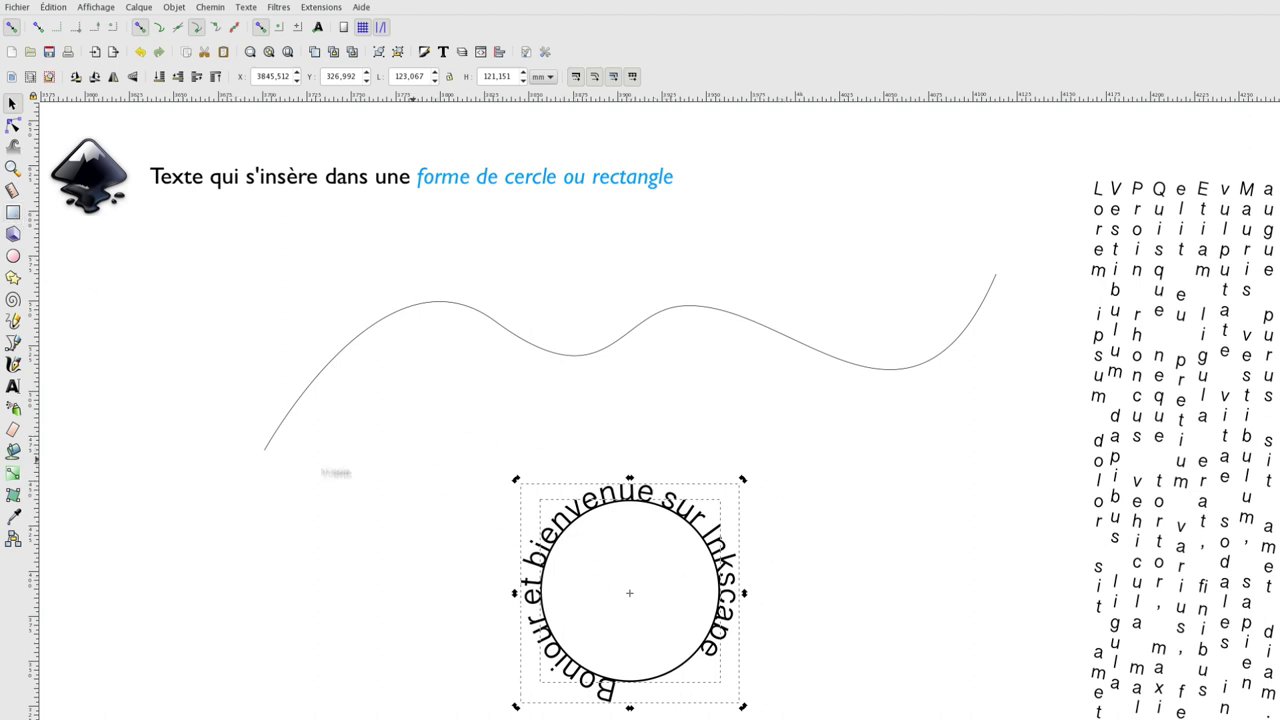
Move the circle-wrapped text to the left and draw a new circle beside it
left_click(836, 528)
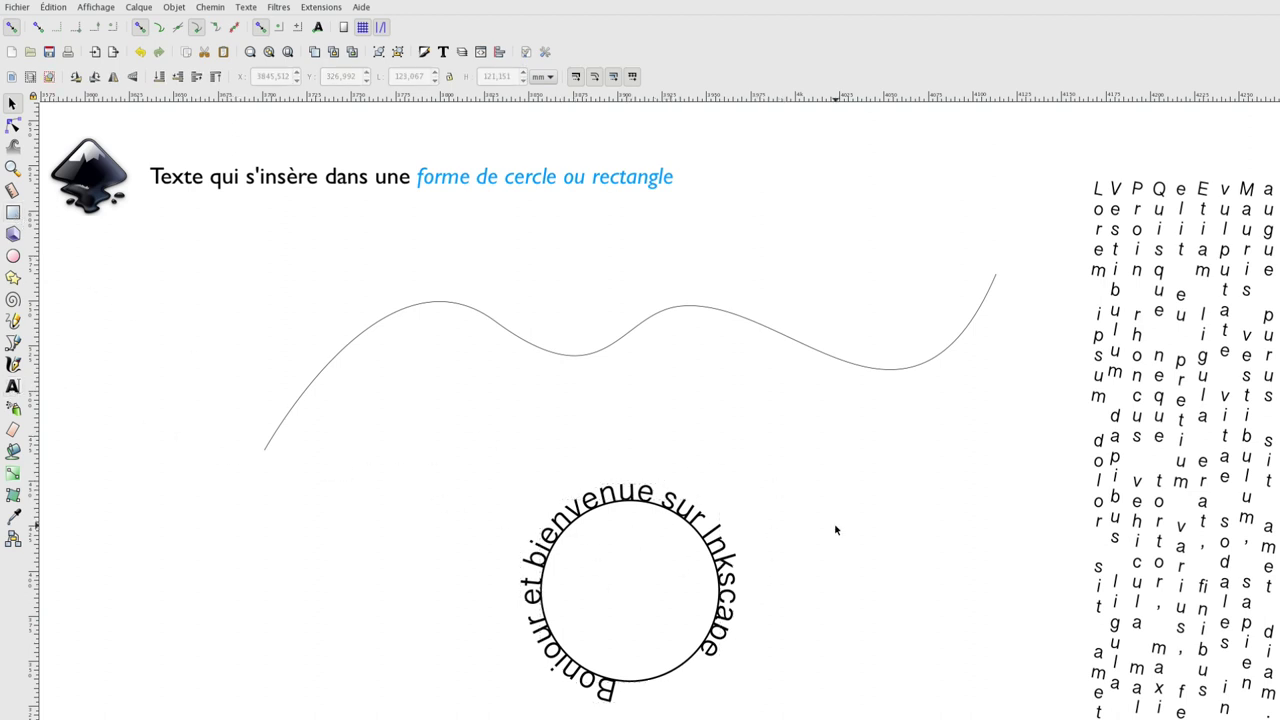
scroll(834, 526, "down", 1)
left_click_drag(570, 468, 798, 682)
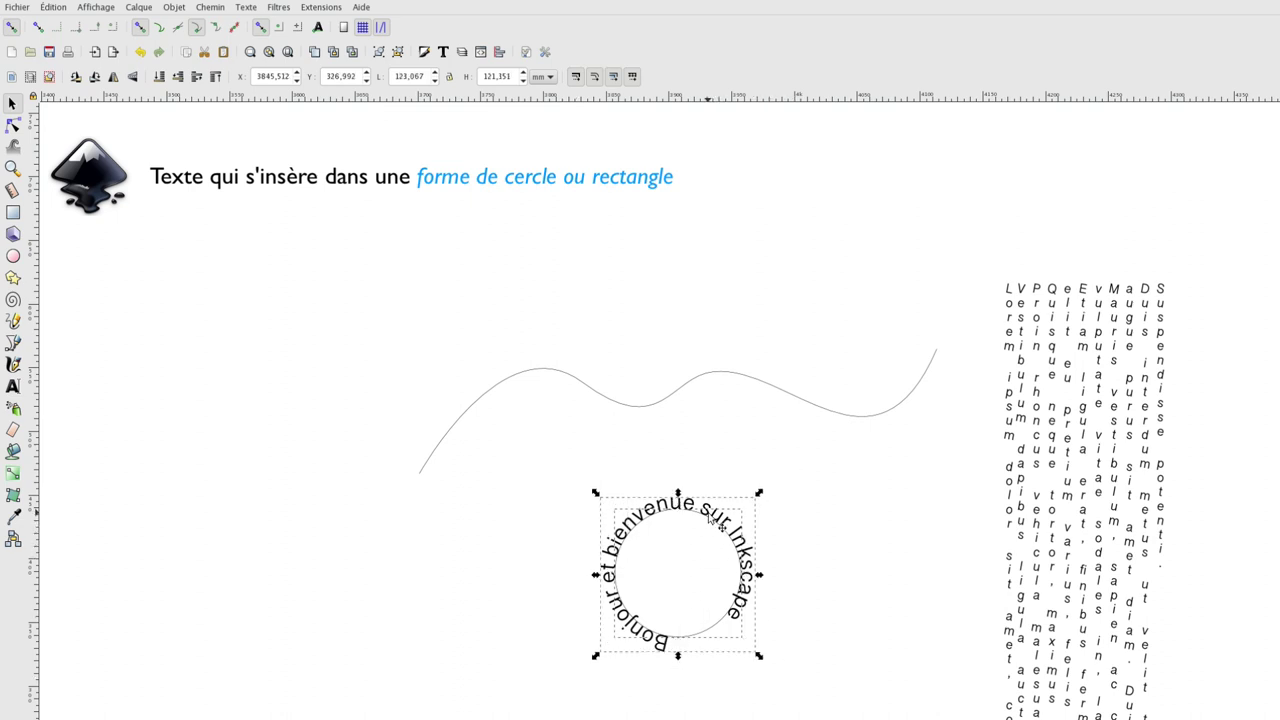
left_click_drag(628, 525, 430, 545)
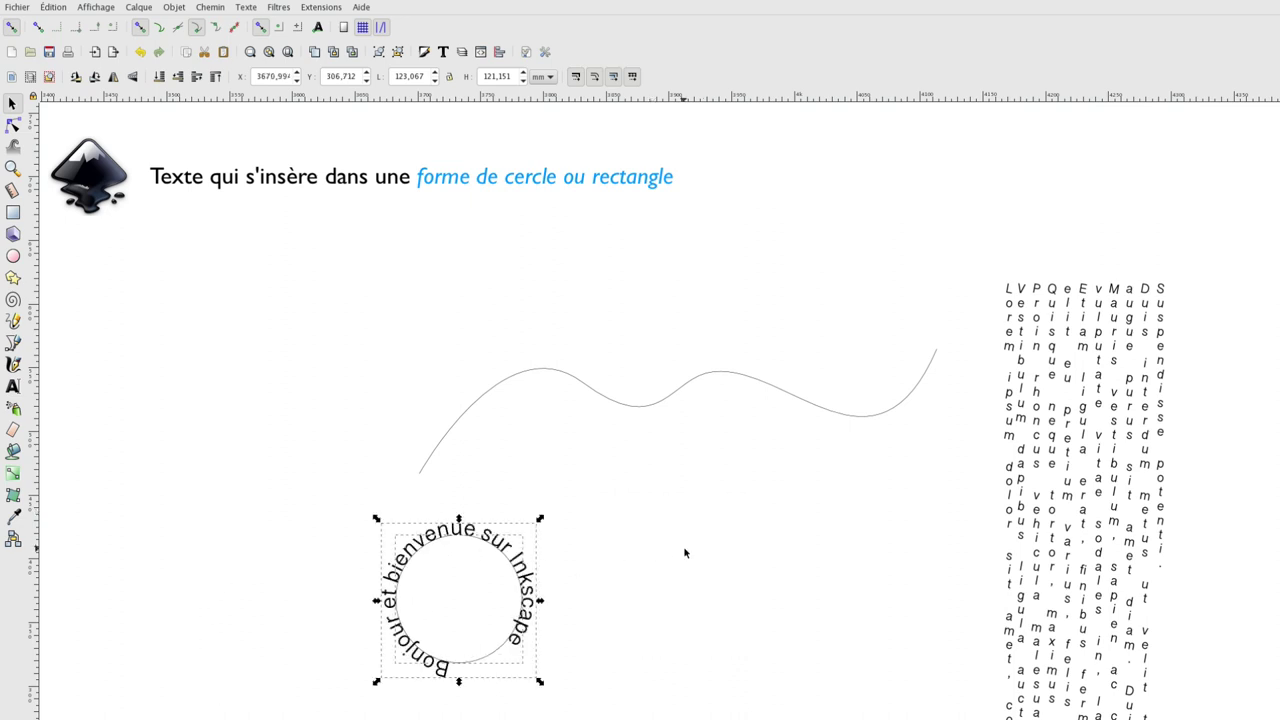
key("e")
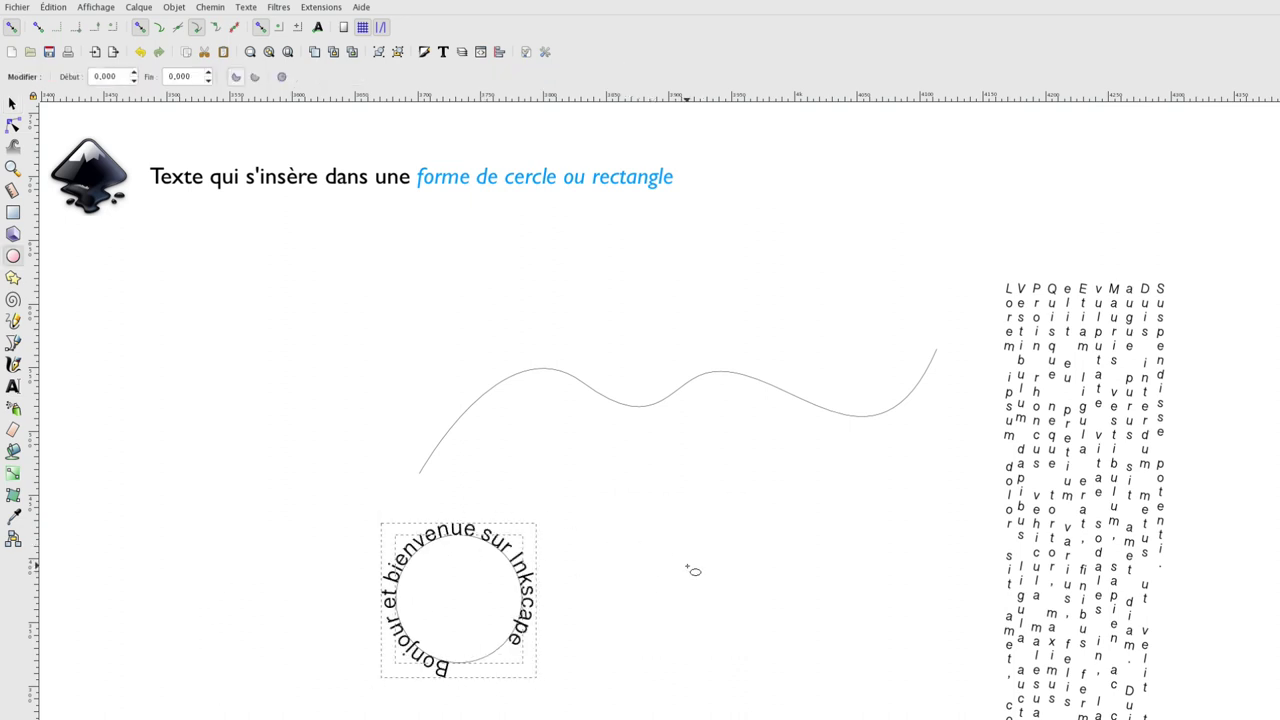
left_click_drag(710, 556, 803, 650)
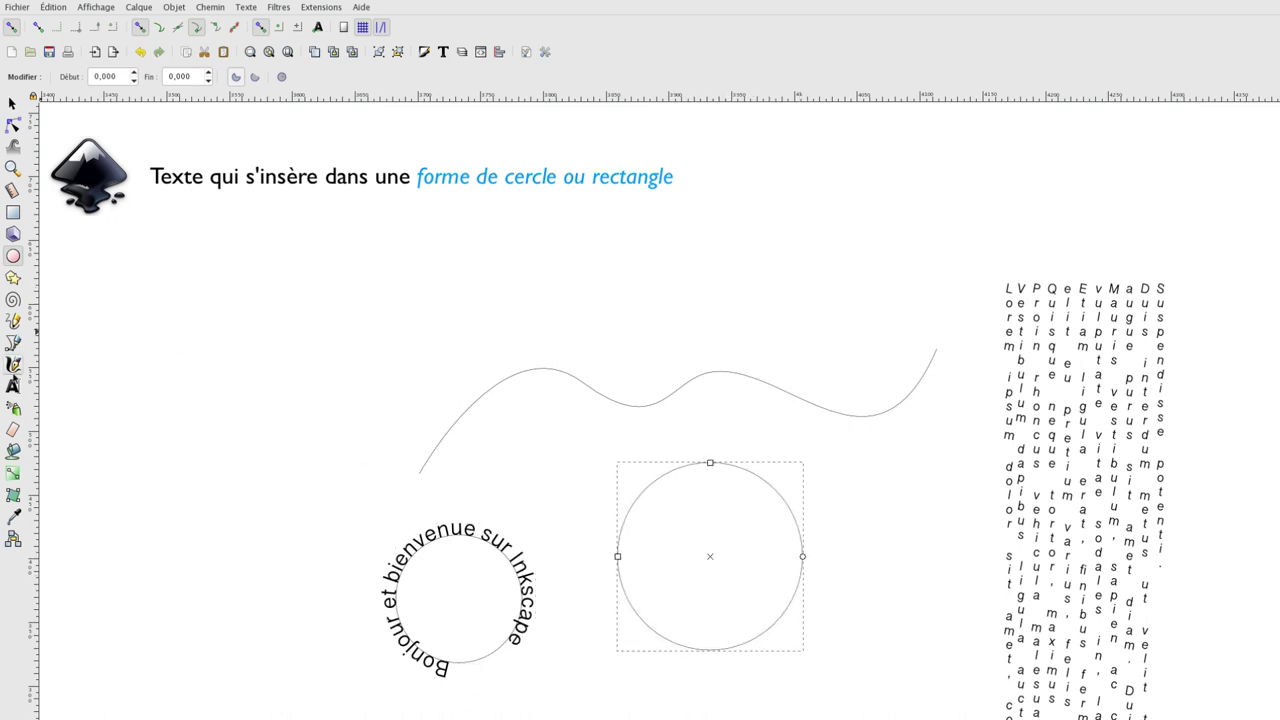
Type three lines of random placeholder letters below the new circle
left_click(13, 385)
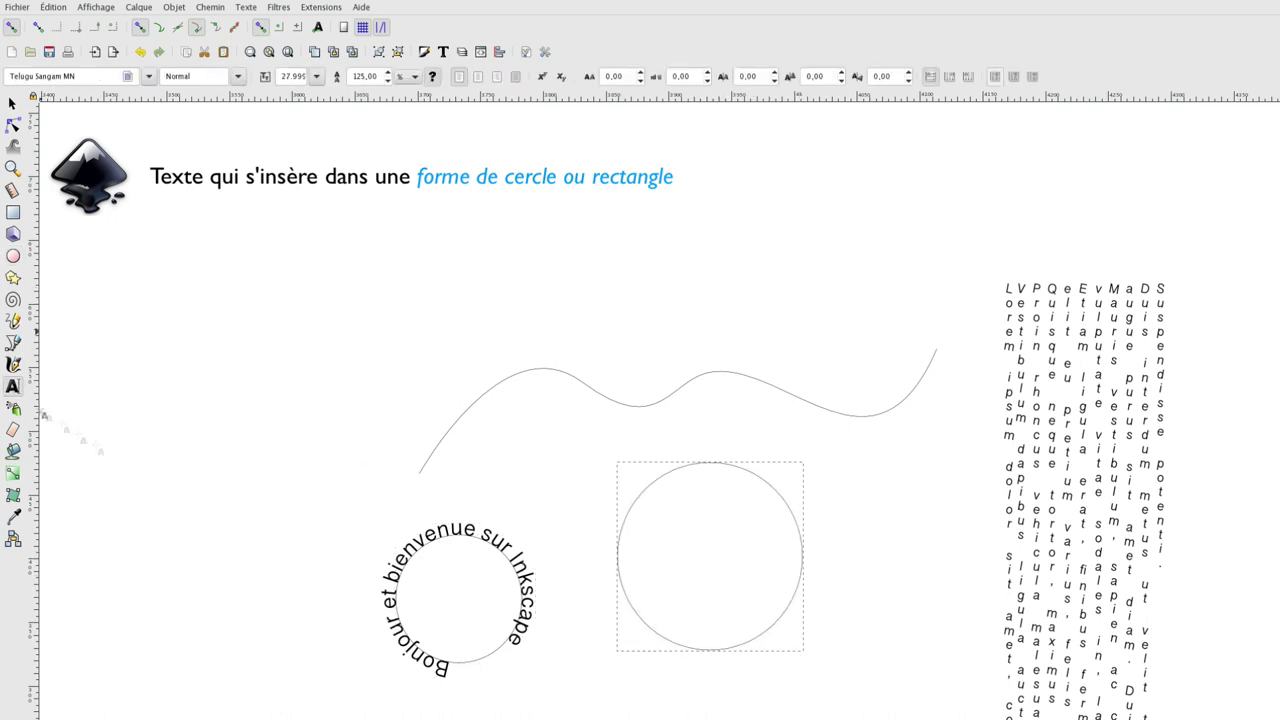
left_click(636, 694)
type("gshdfgshdgfjsgfgsjfgjsdgfj")
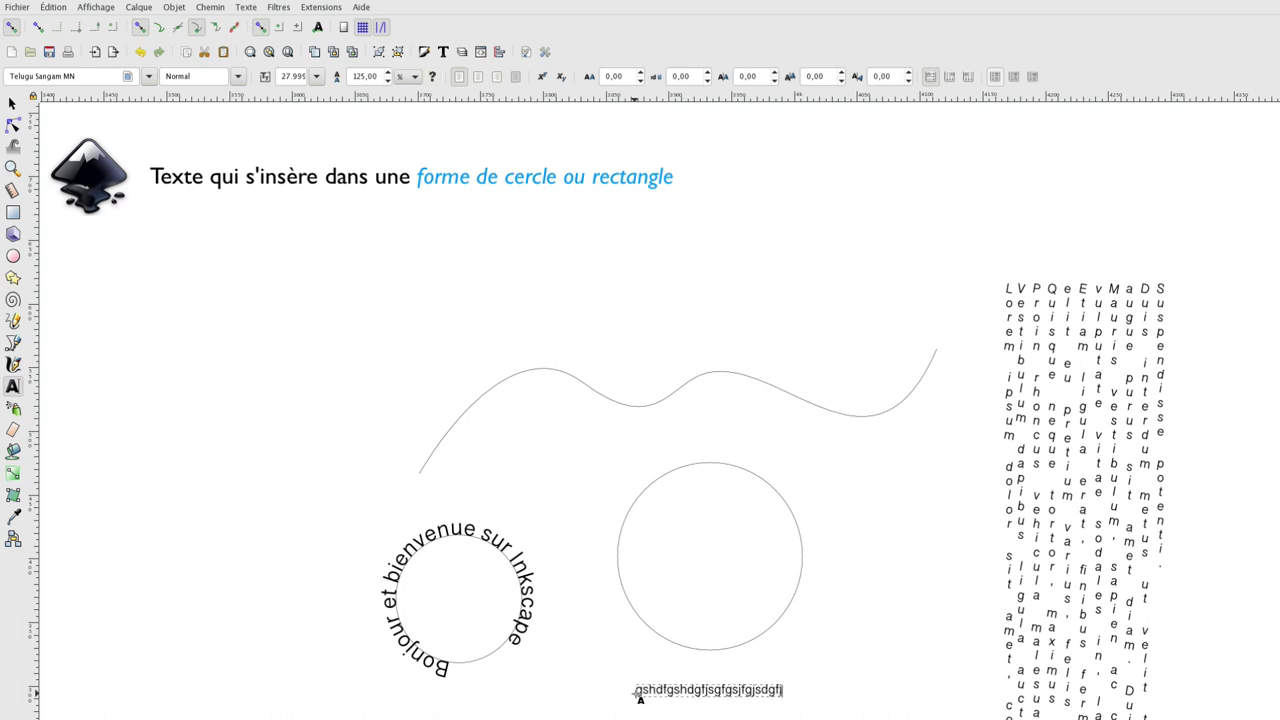
type("gsfjgd")
key("Return")
type("fsdhjhdkfhskdjhfkhdsfkhdkhfksdh")
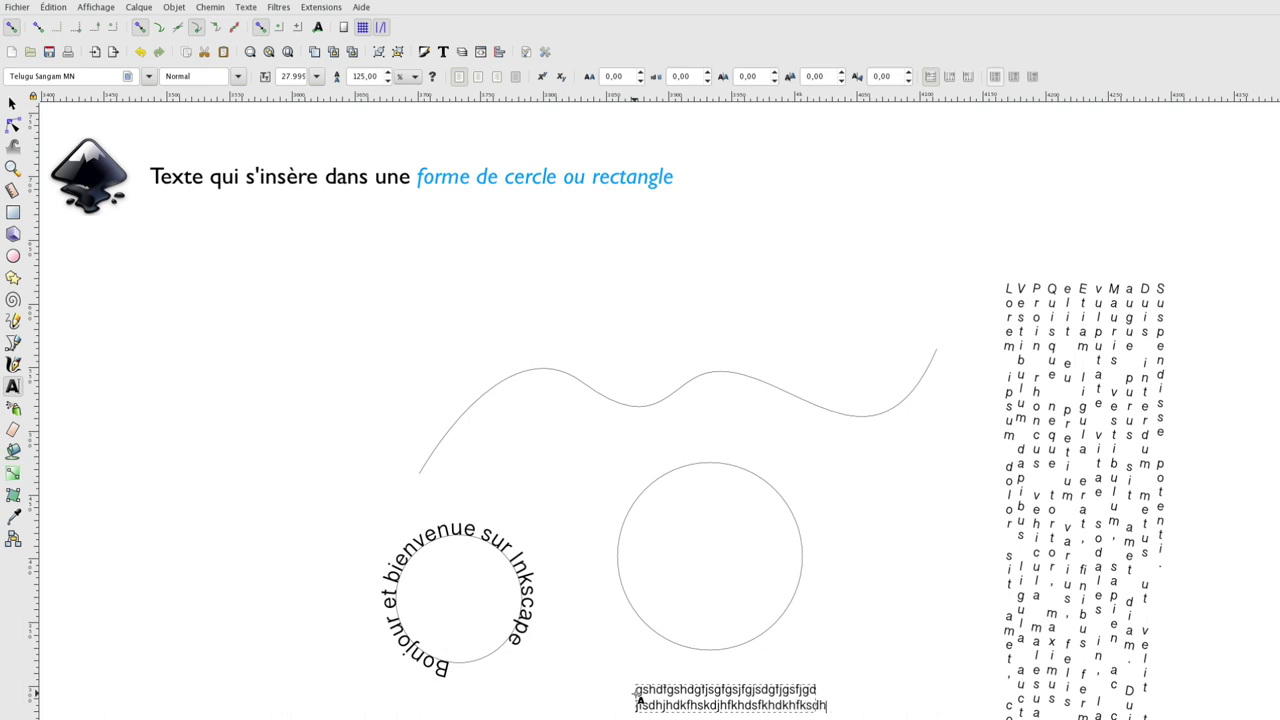
type("f")
key("Return")
type("hfjdg")
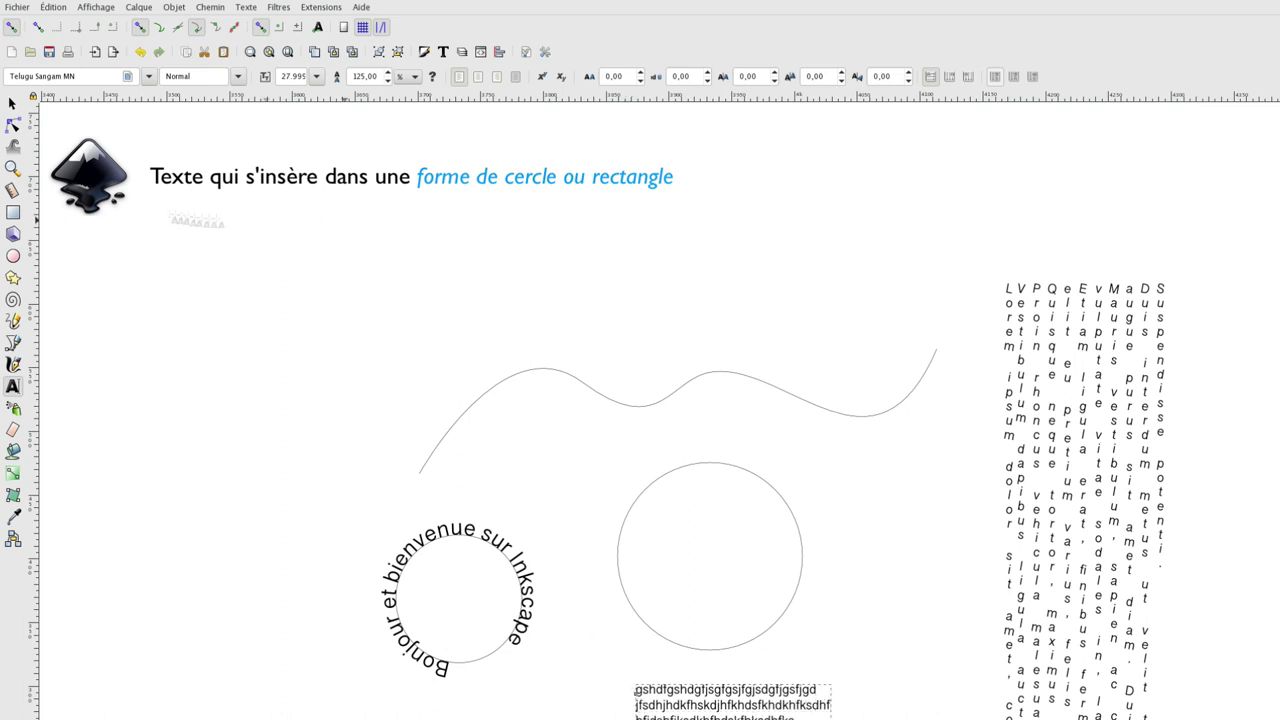
left_click(12, 103)
Select the second circle with the random-letter text block and flow the text inside it with Texte > Encadrer
left_click(801, 555)
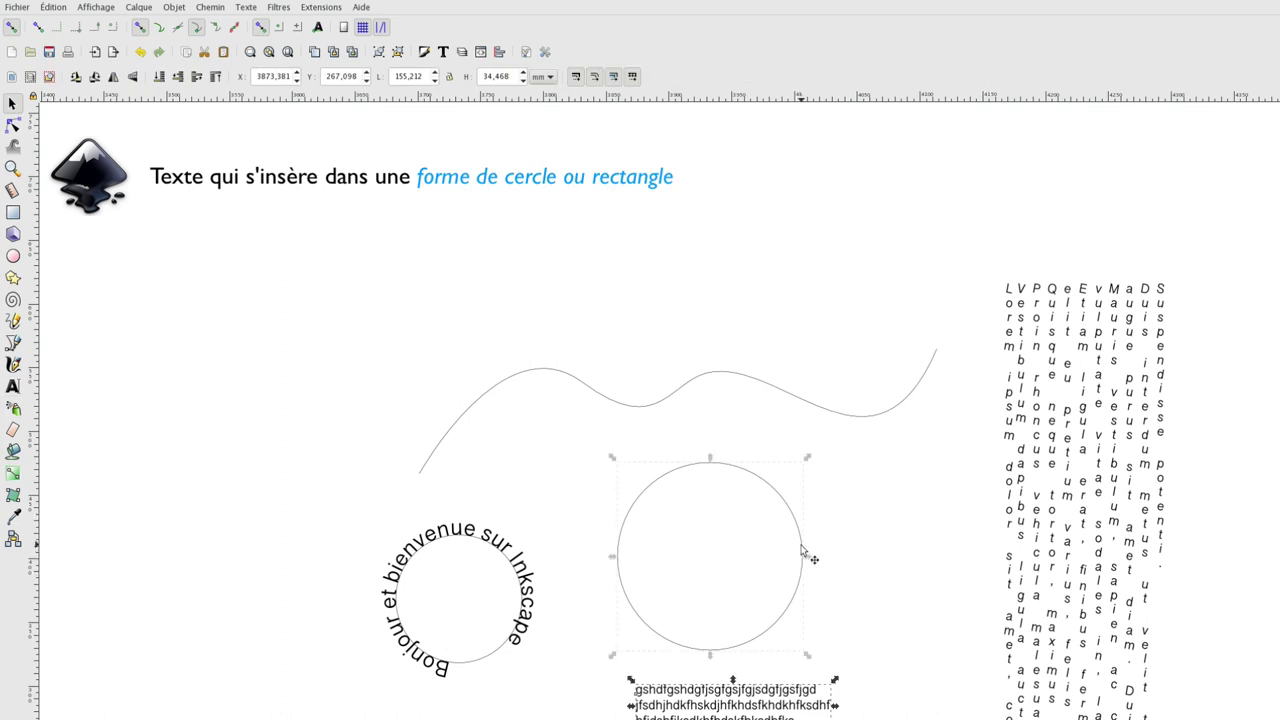
left_click(757, 696, "shift")
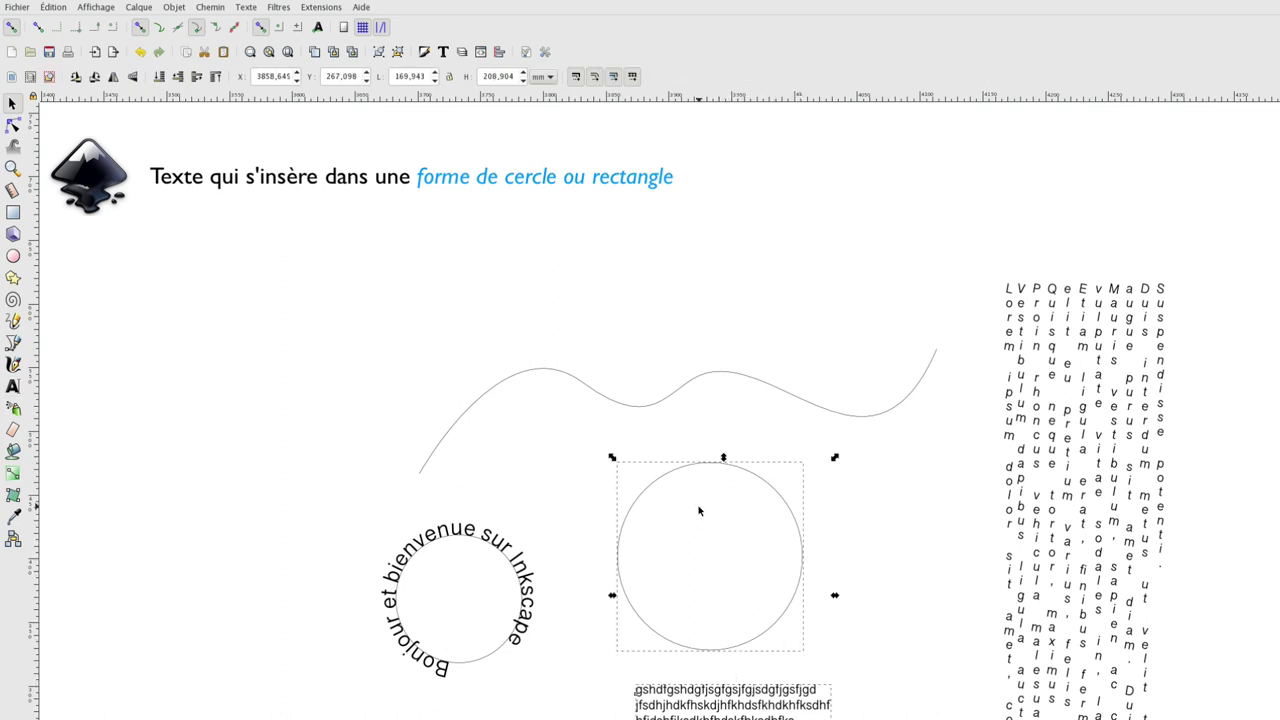
left_click(245, 7)
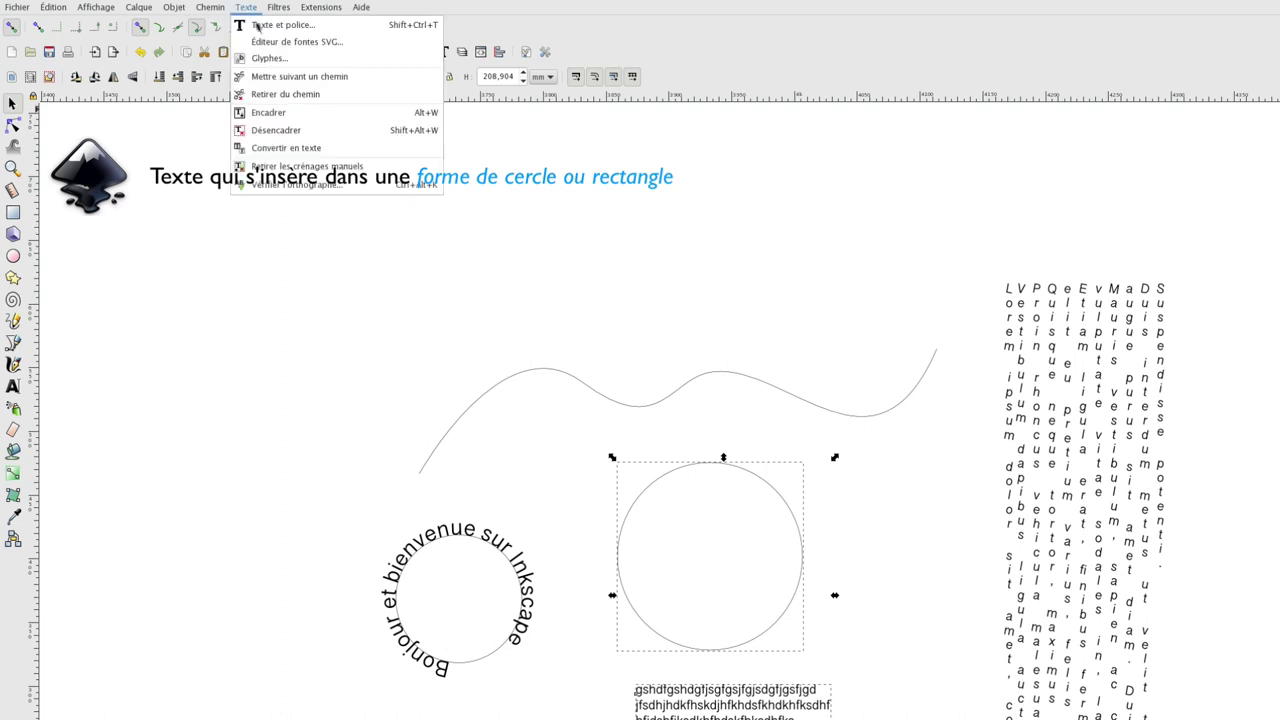
left_click(270, 111)
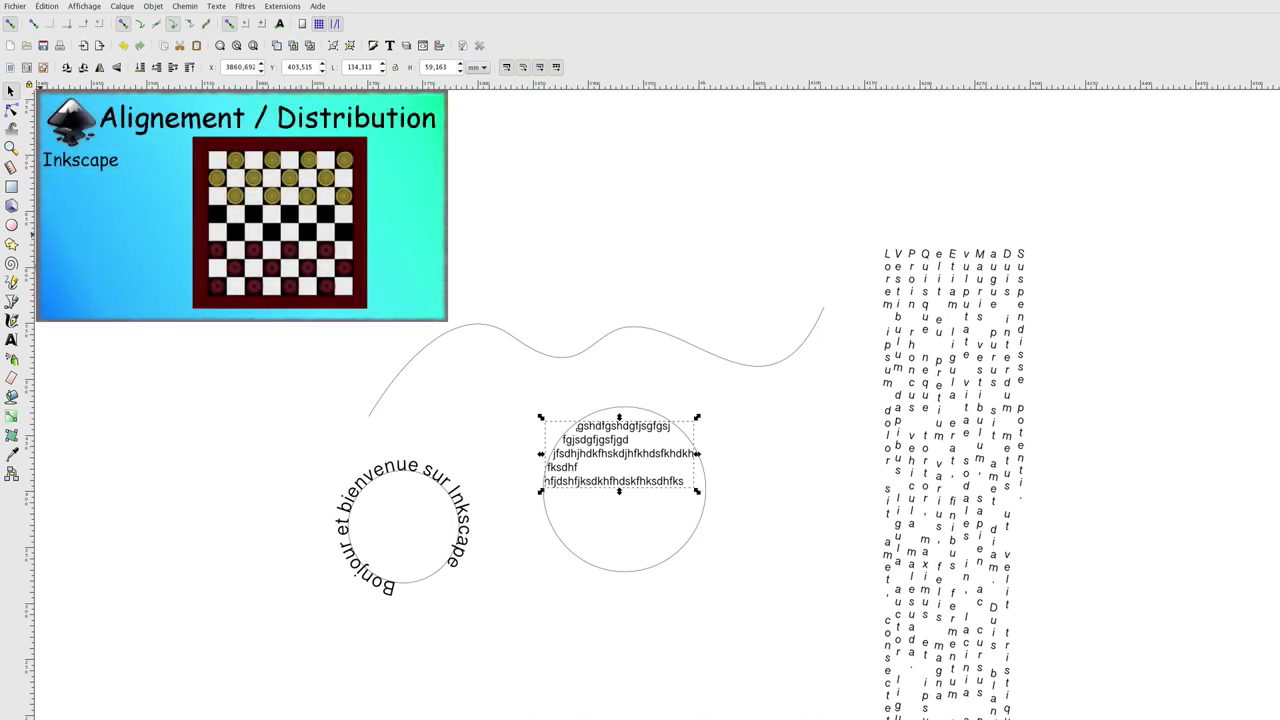
Write a 'Formule 1' text line below the circles and duplicate it twice
left_click(12, 340)
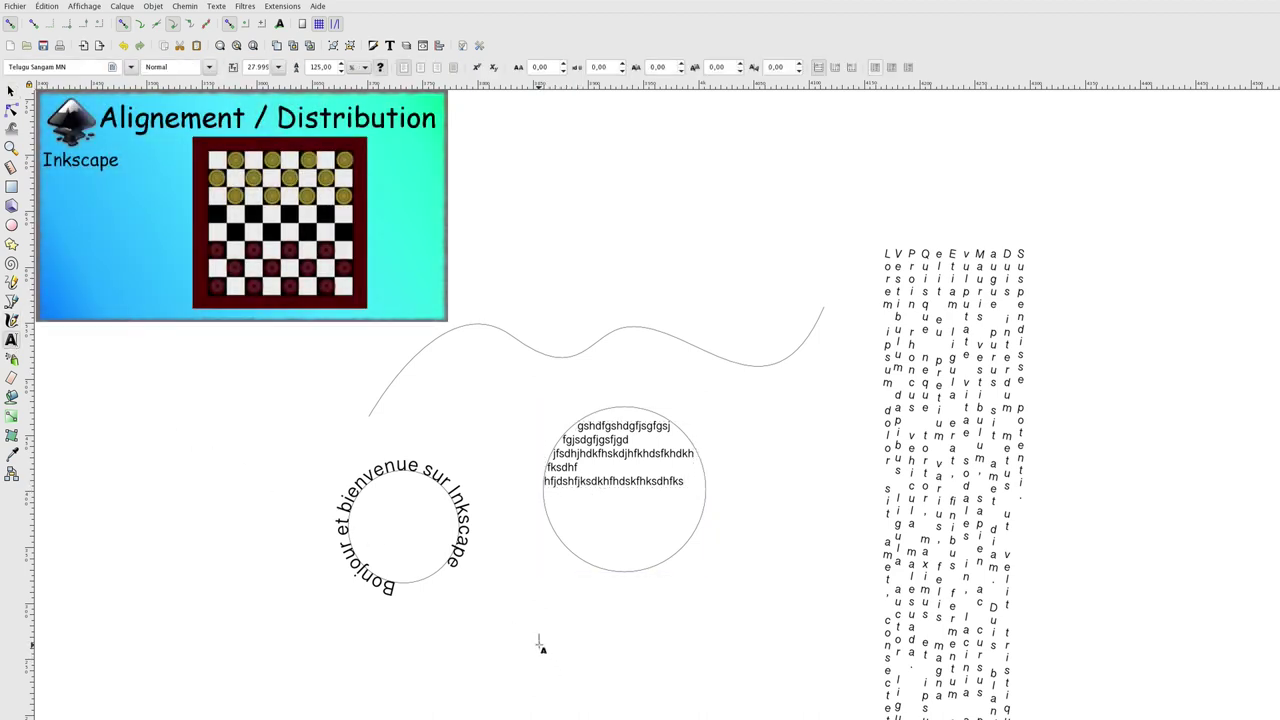
left_click(540, 645)
type("Formule 1")
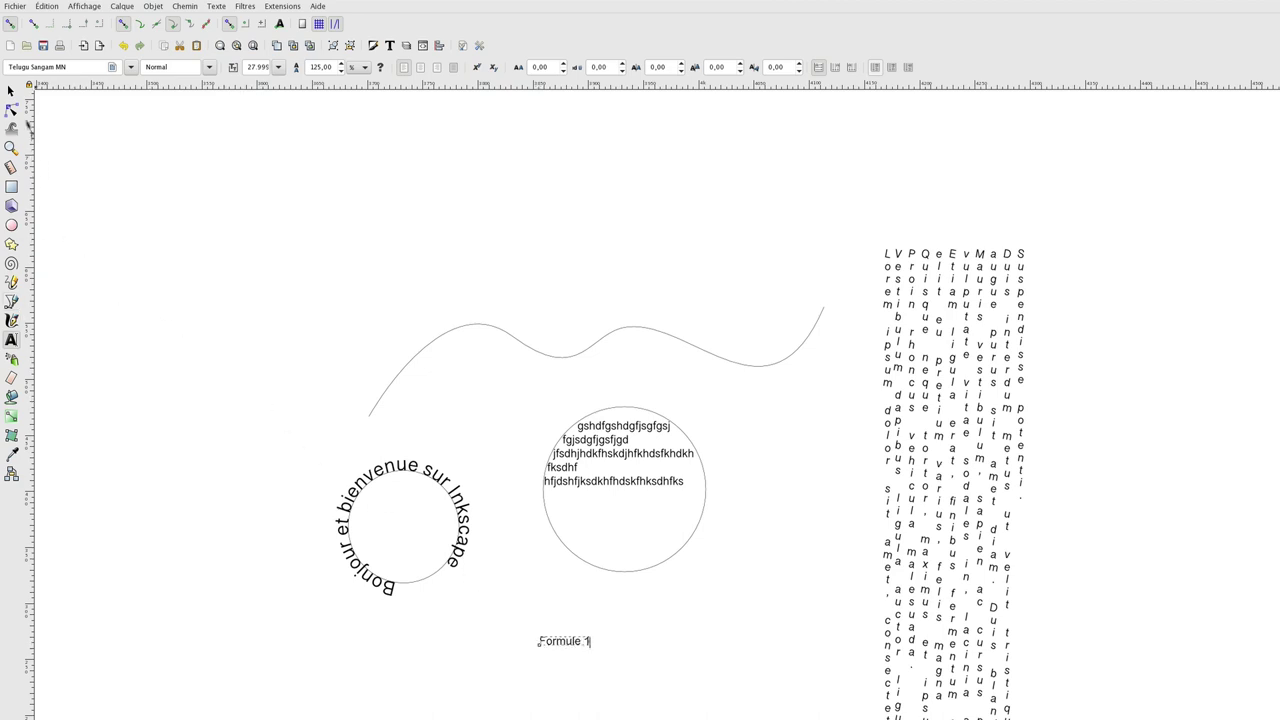
left_click(11, 91)
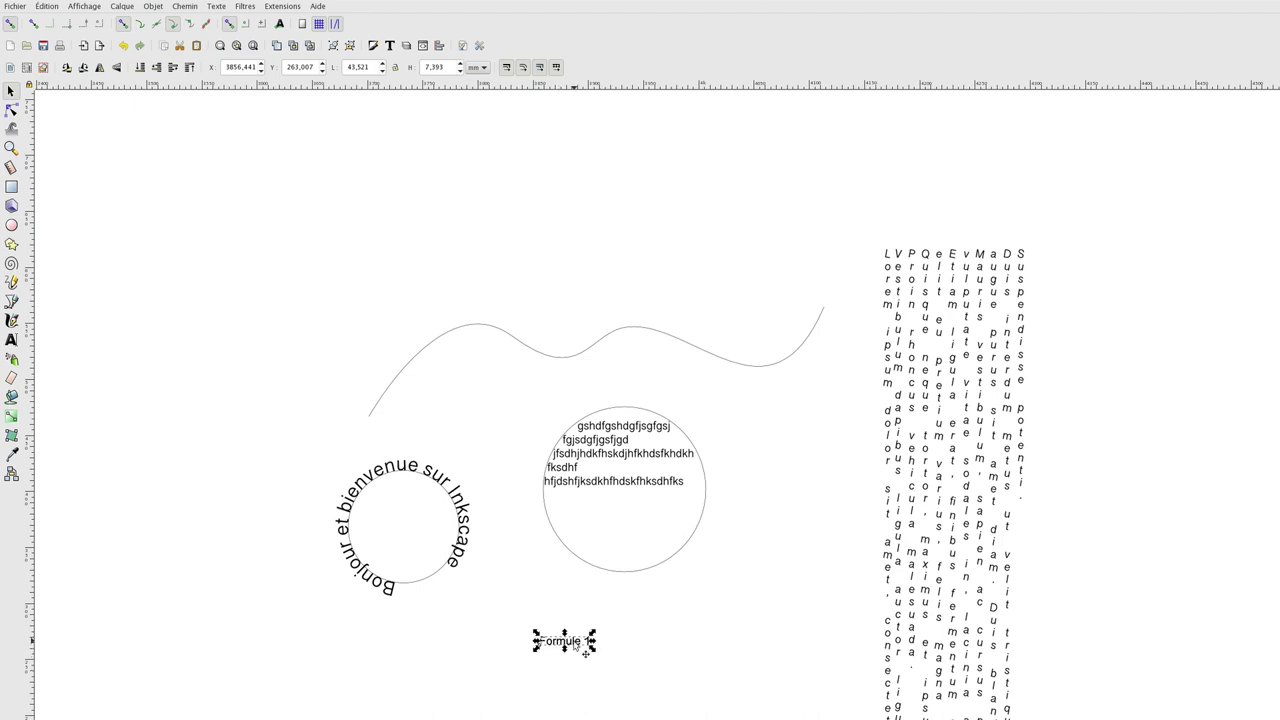
key("ctrl+d")
mouse_move(574, 645)
left_mouse_down()
mouse_move(563, 661)
mouse_move(580, 684)
mouse_move(596, 632)
left_mouse_up()
key("ctrl+d")
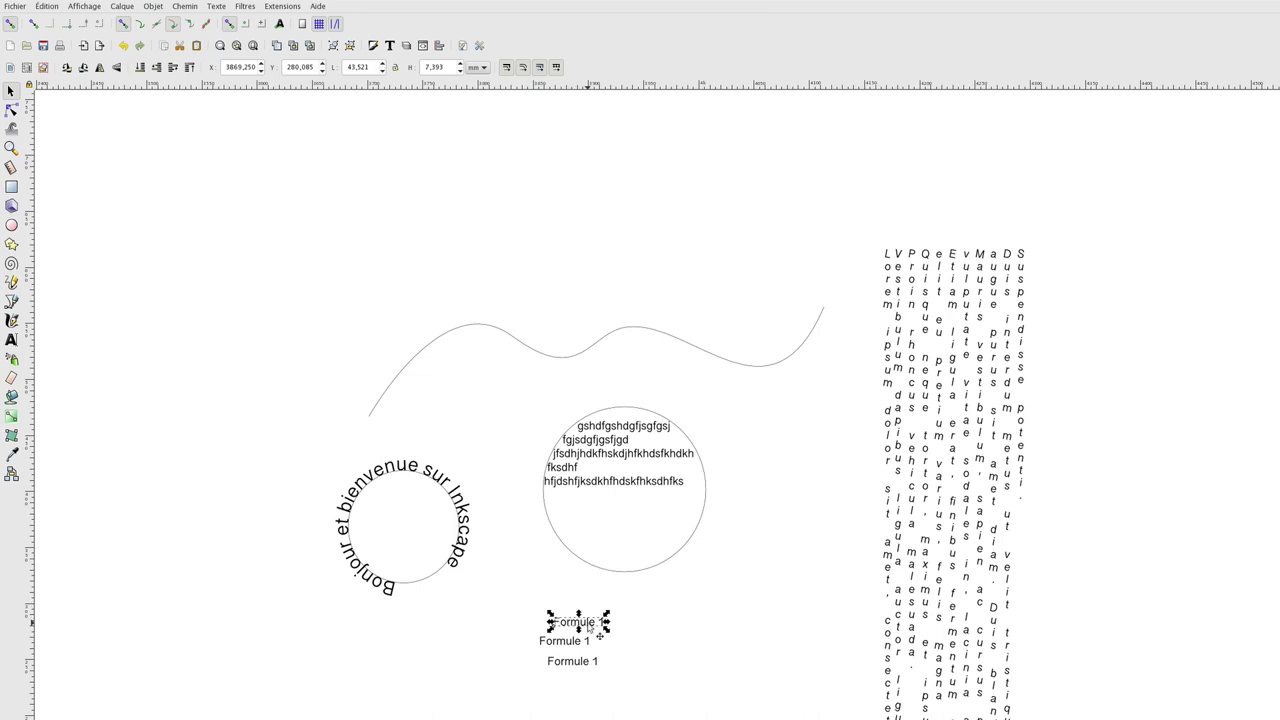
Edit the two copies to read 'Formule 2' and 'Formule 3' and stagger them
left_click(11, 339)
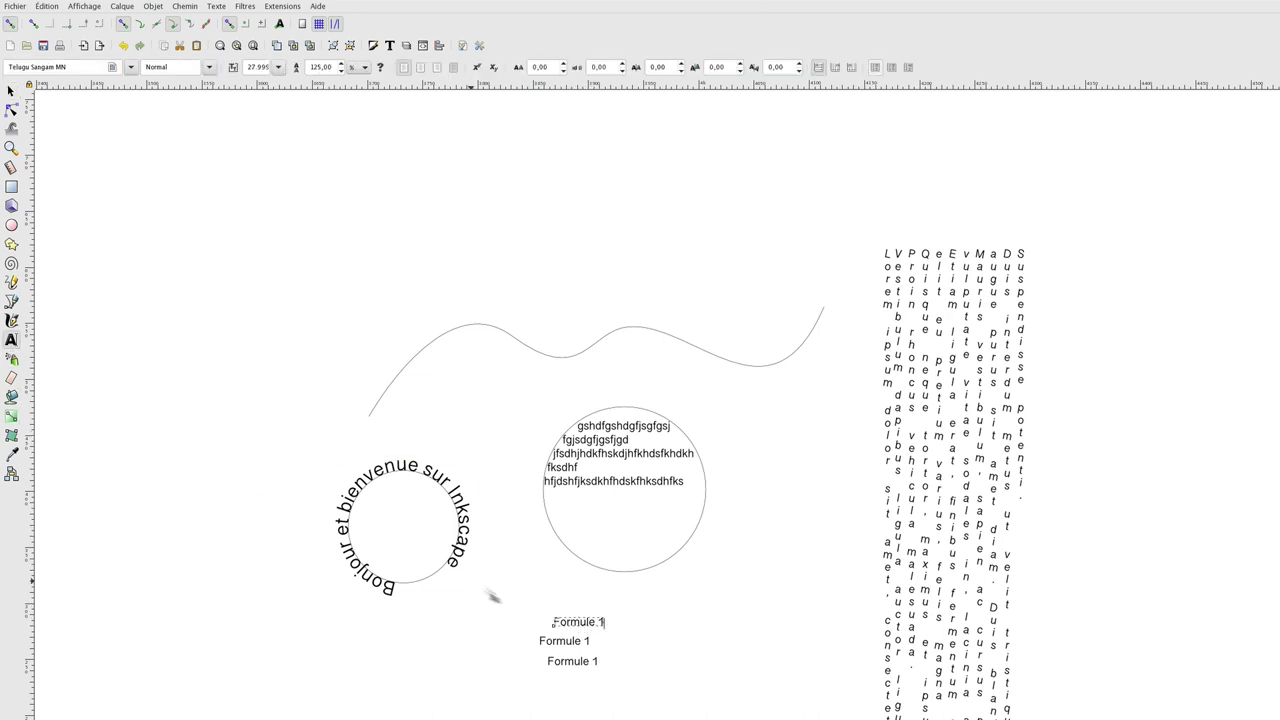
left_click(601, 622)
left_click(578, 640)
left_click(11, 91)
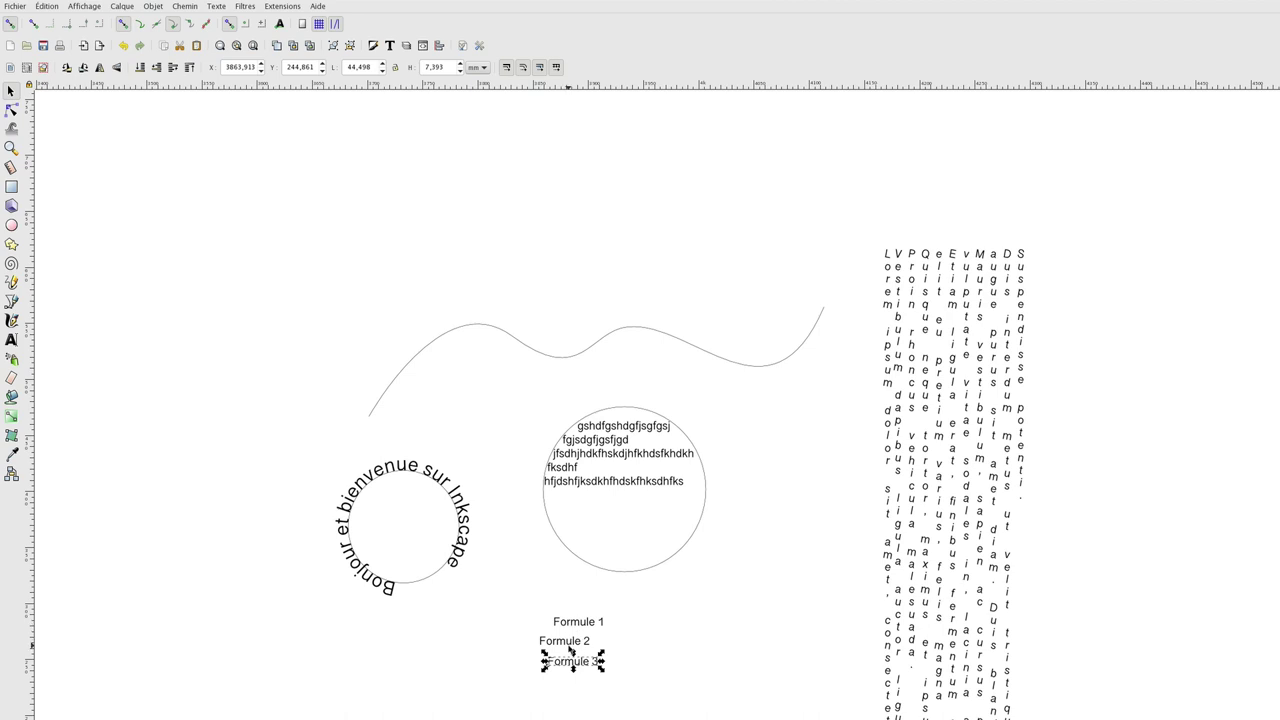
left_click(563, 645)
left_click(565, 642)
left_click(573, 662)
mouse_move(573, 667)
left_mouse_down()
mouse_move(574, 680)
mouse_move(607, 650)
mouse_move(596, 635)
left_mouse_up()
Select all three Formule lines together in the Align and Distribute panel
left_click(592, 624)
left_click(598, 646, "shift")
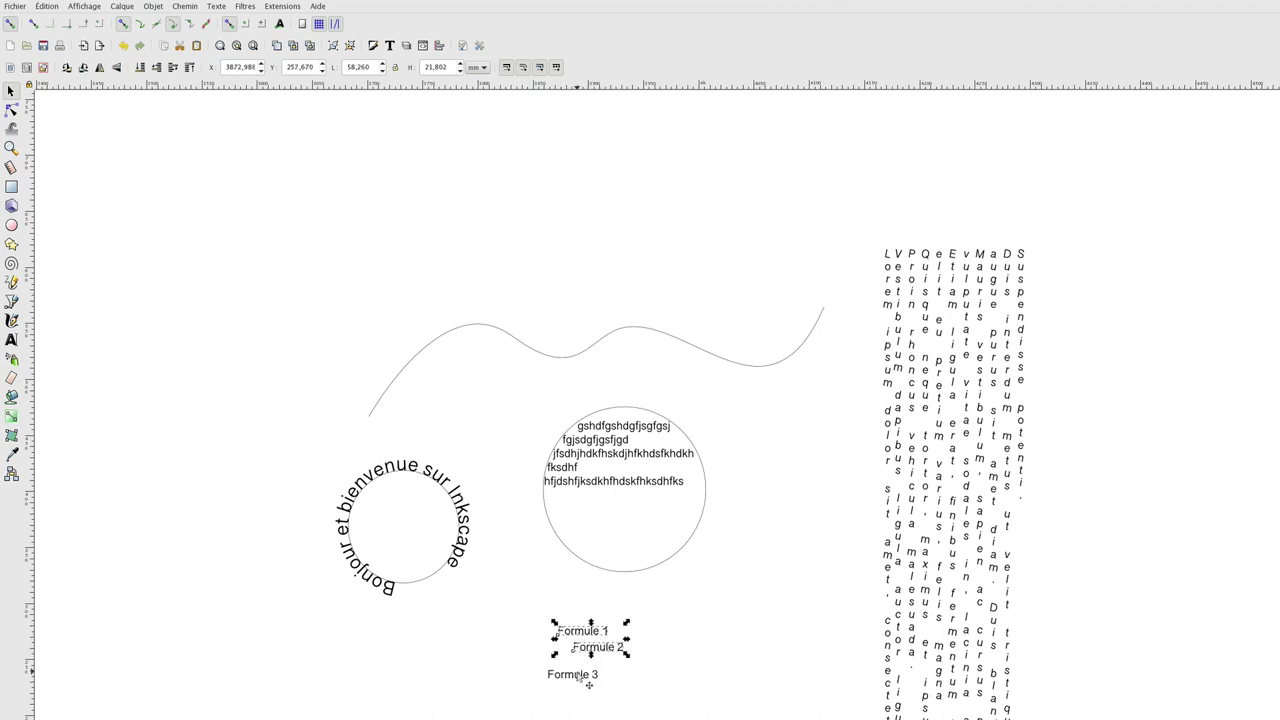
left_click(582, 676, "shift")
left_click(359, 53)
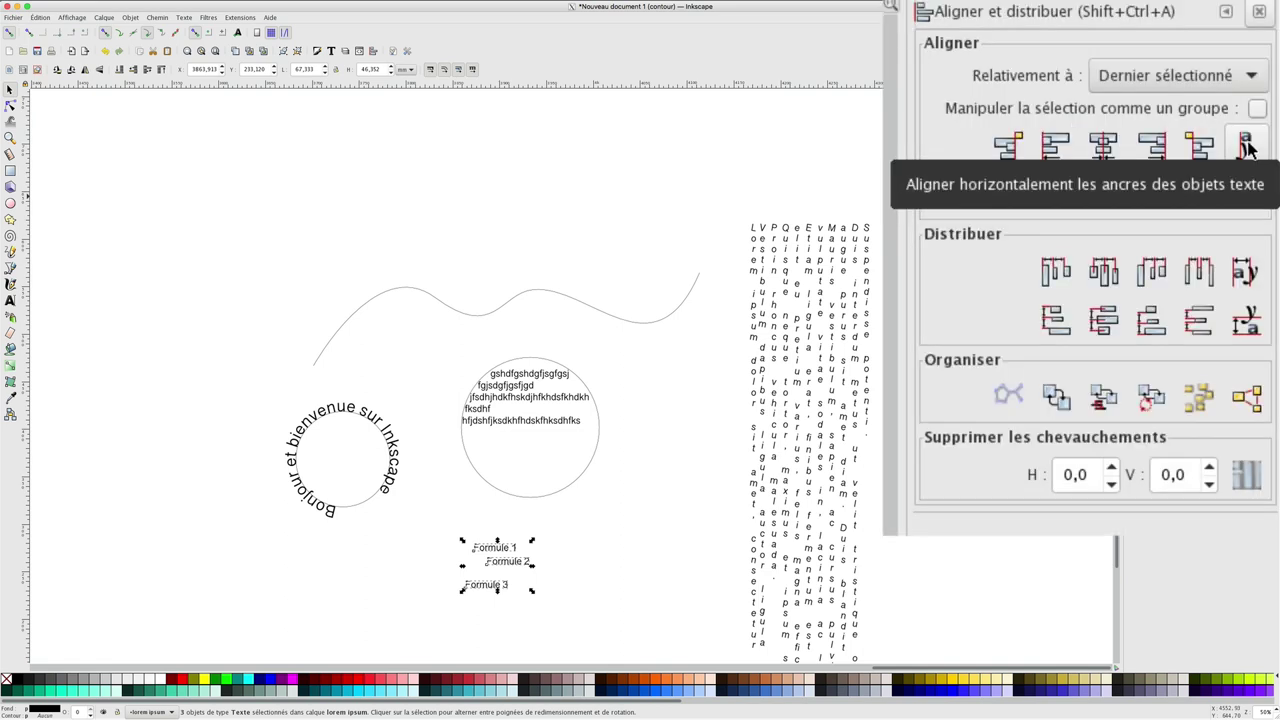
Align the three Formule texts on their anchors and distribute their baselines evenly
left_click(1247, 148)
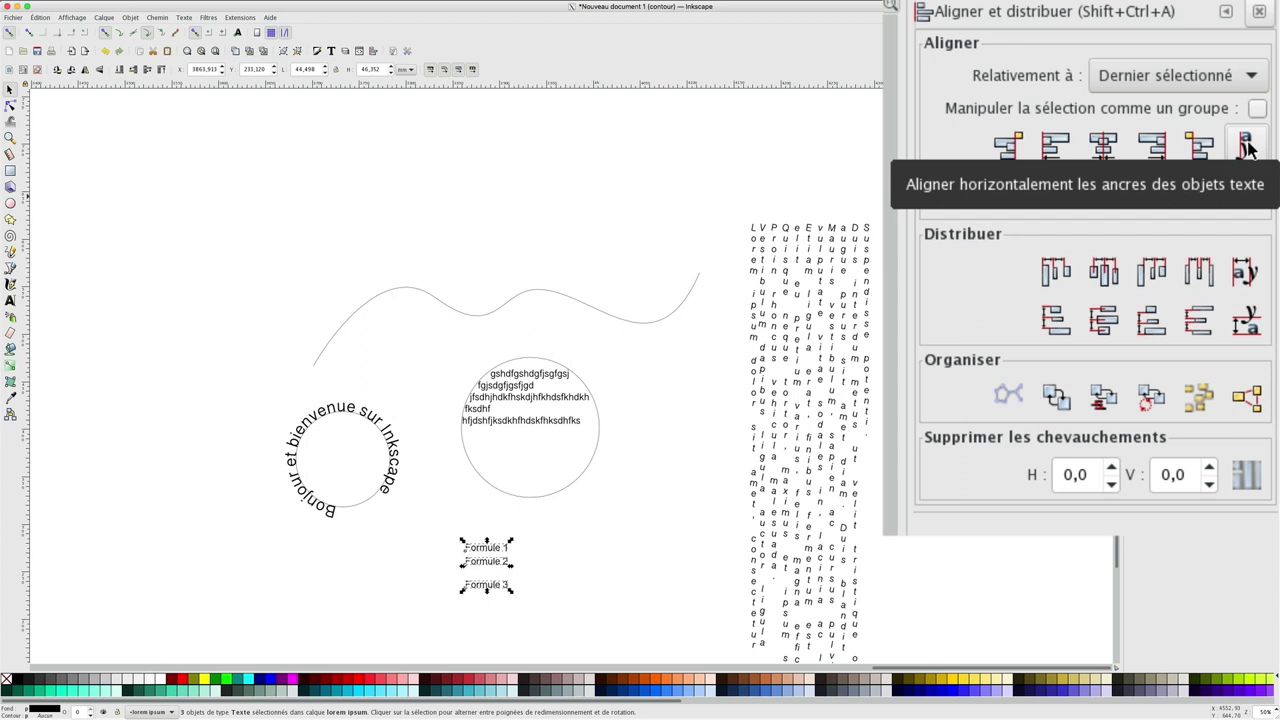
left_click(1247, 325)
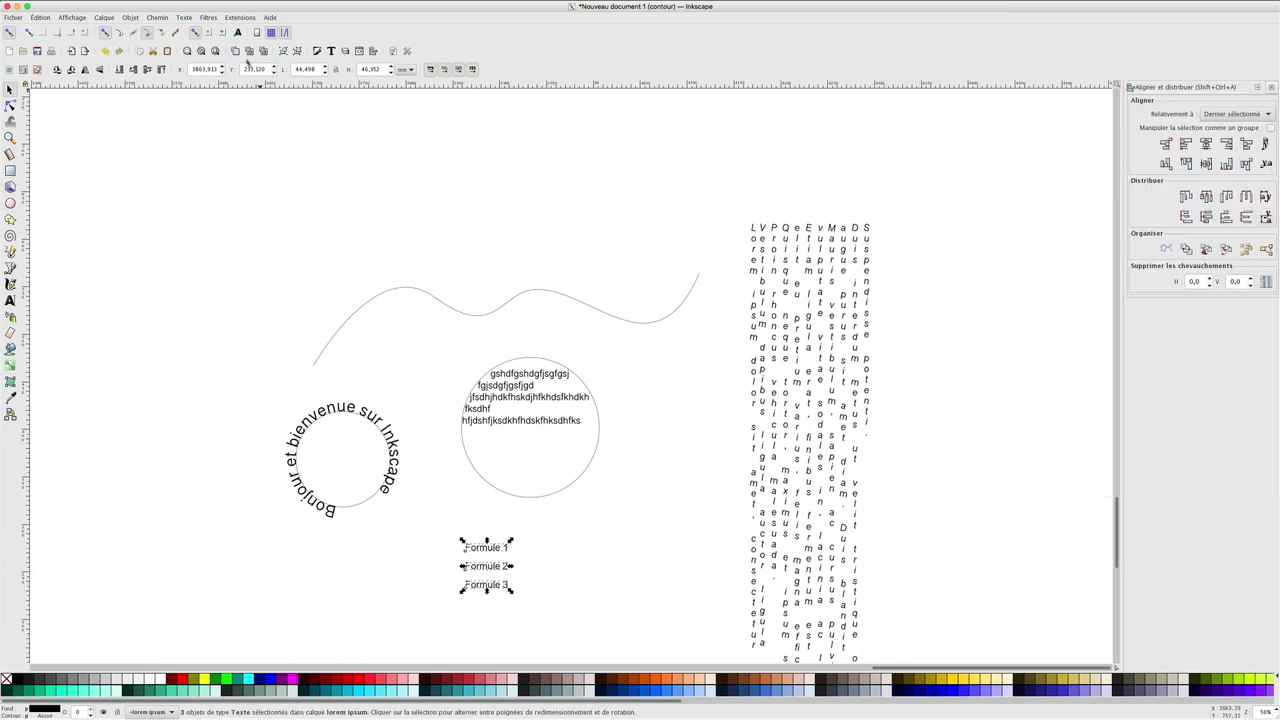
Select every character of the vertical lorem ipsum text with Ctrl+A and show the Extensions menu
left_click(240, 17)
mouse_move(300, 194)
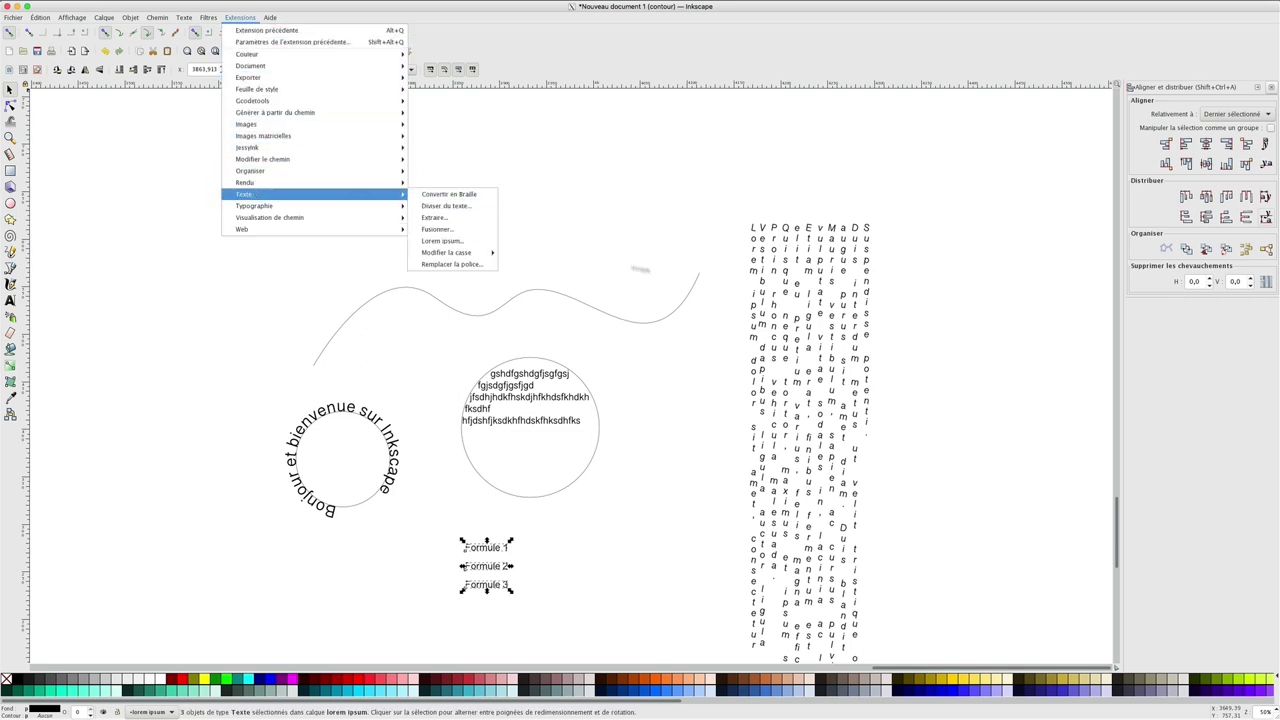
left_click(829, 240)
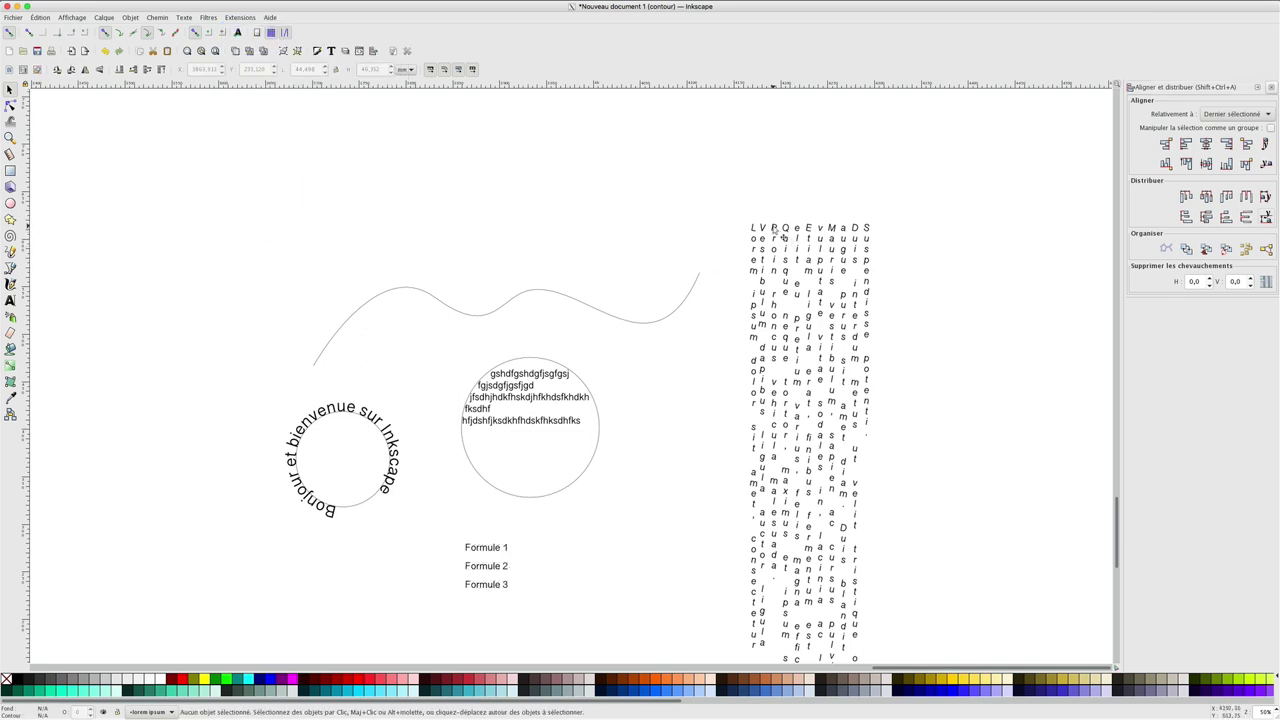
left_click(773, 230)
left_click(10, 300)
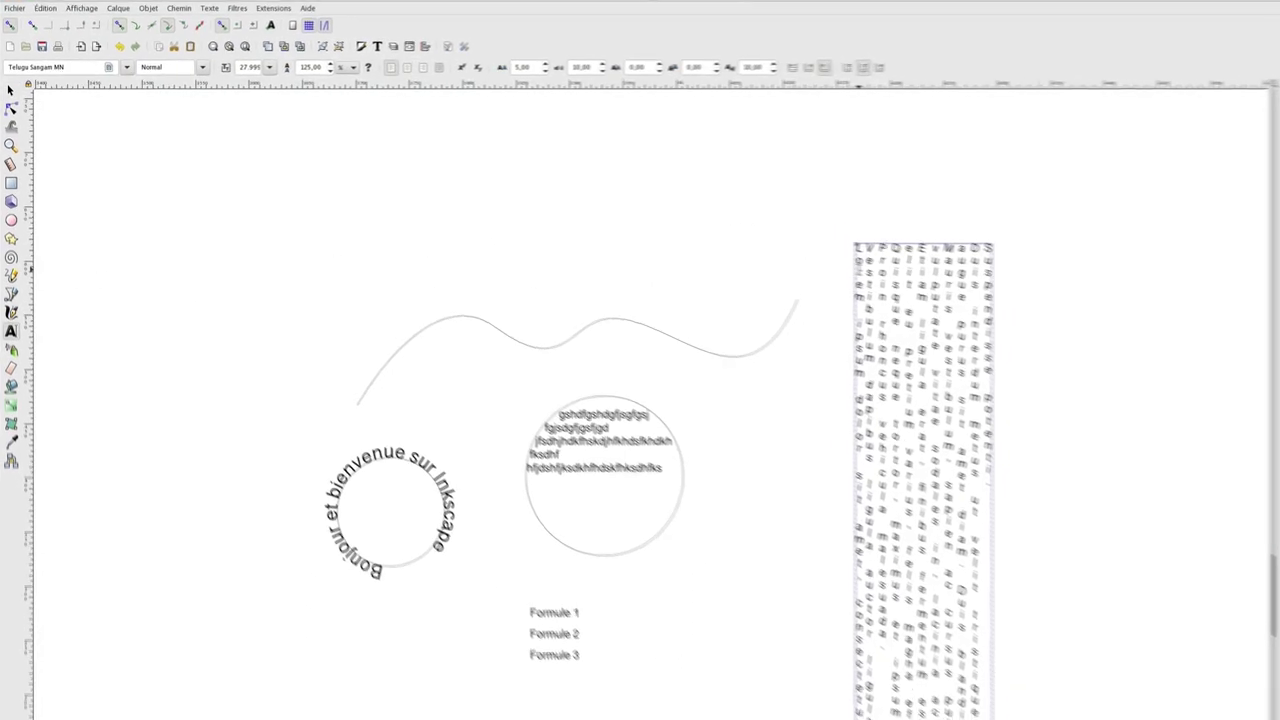
key("ctrl+a")
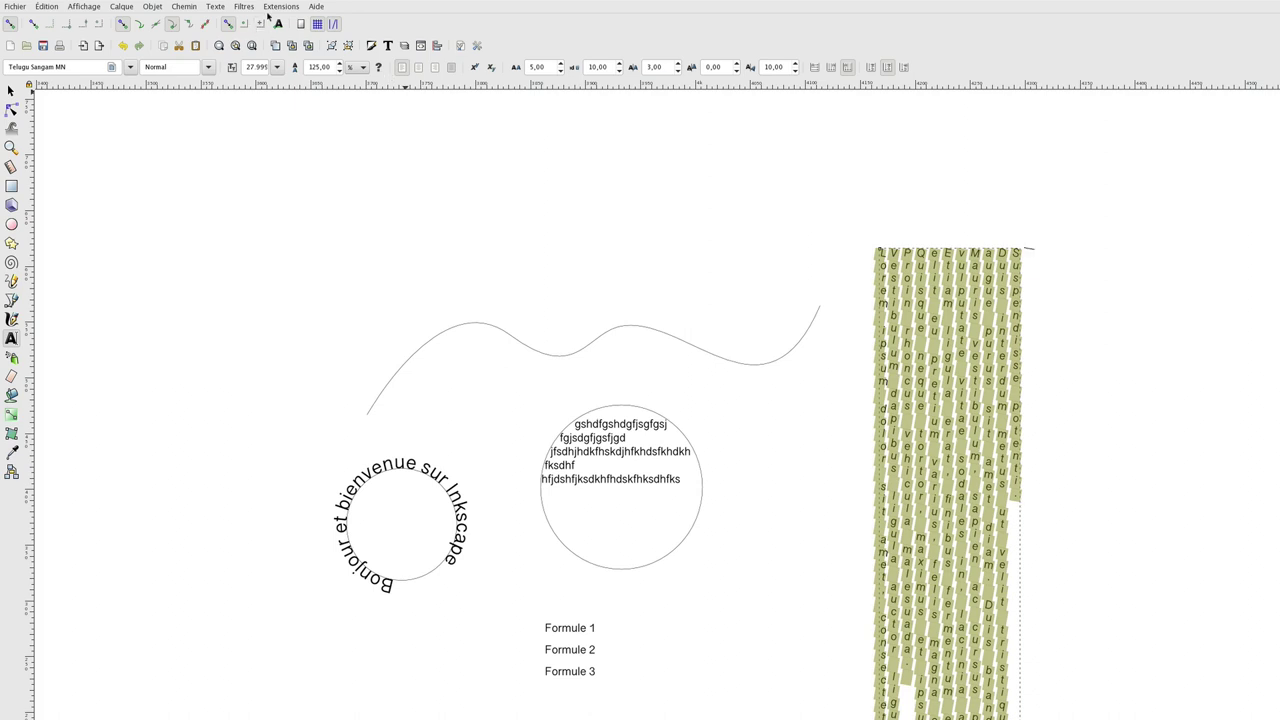
left_click(270, 7)
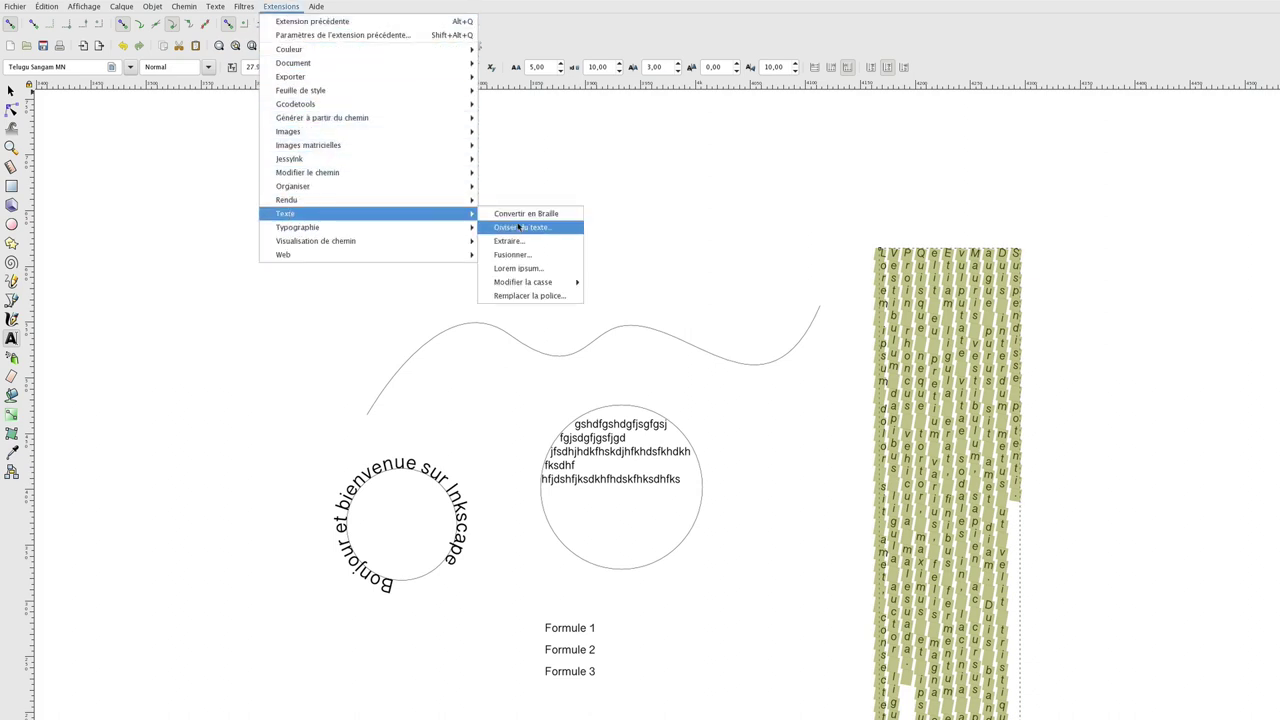
mouse_move(523, 282)
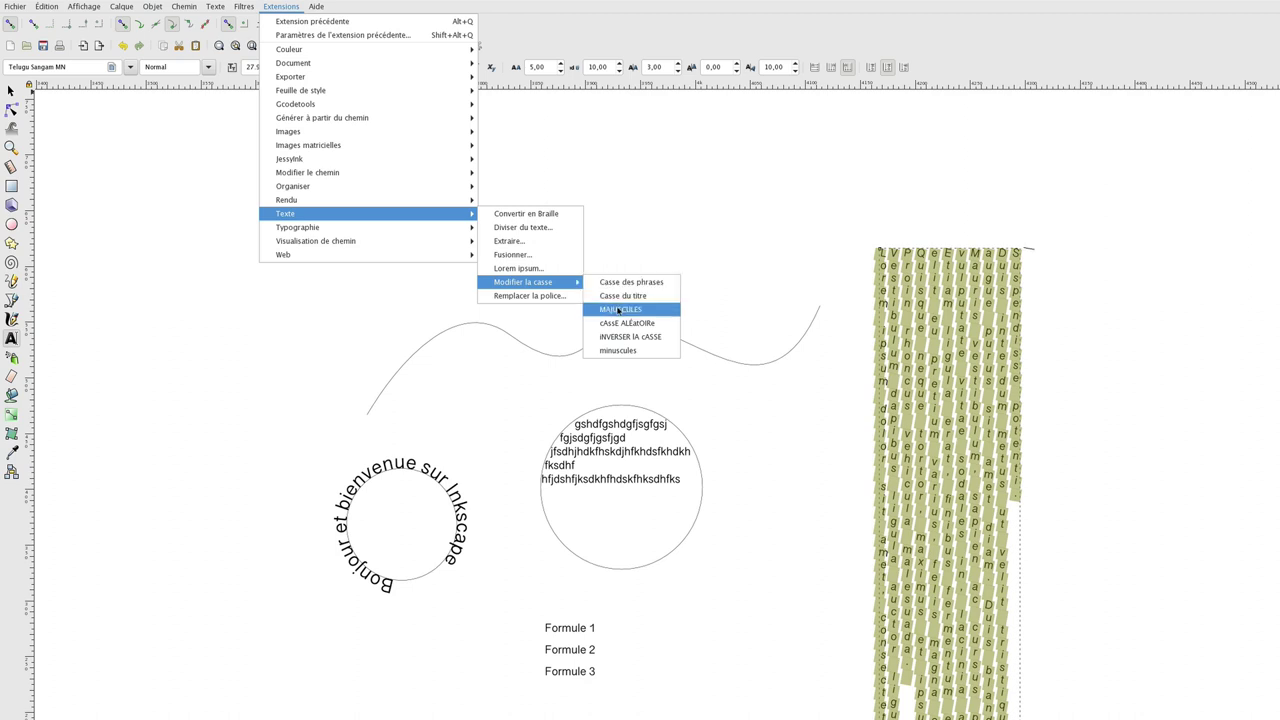
Apply MAJUSCULES to turn the lorem ipsum columns uppercase, then return to the Selector
left_click(617, 310)
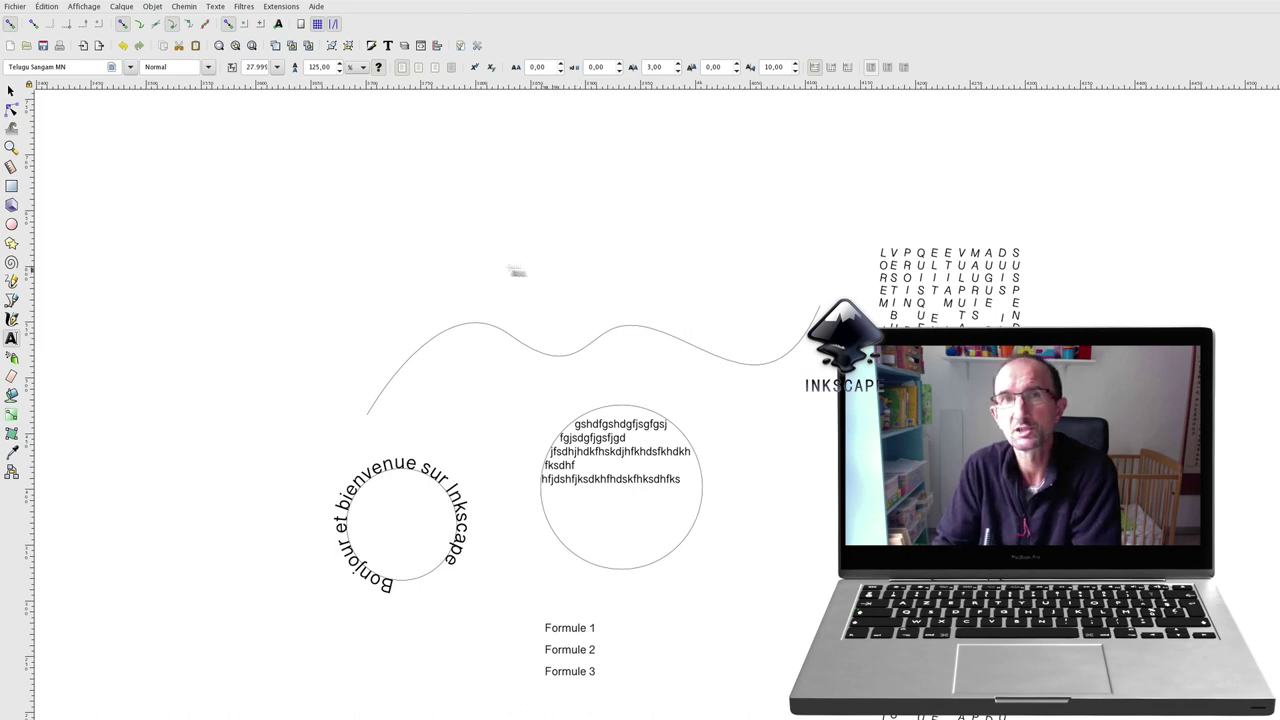
left_click(11, 91)
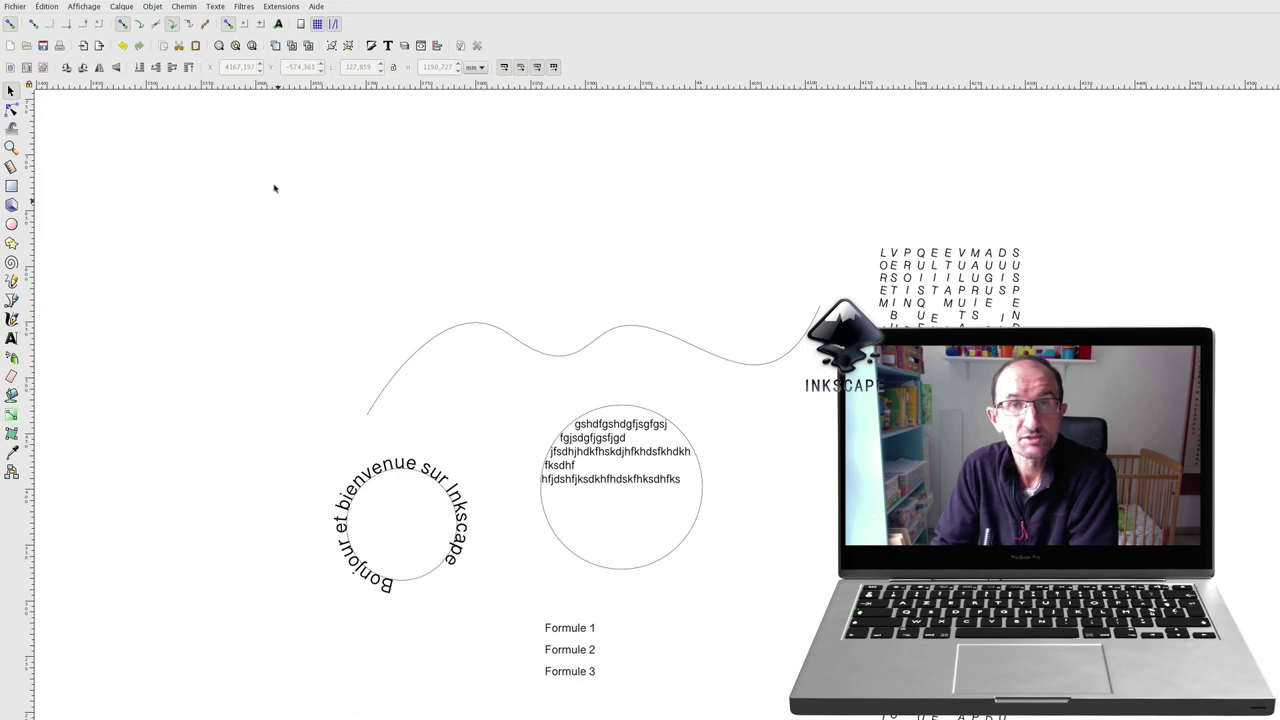
scroll(640, 400, "down", 4)
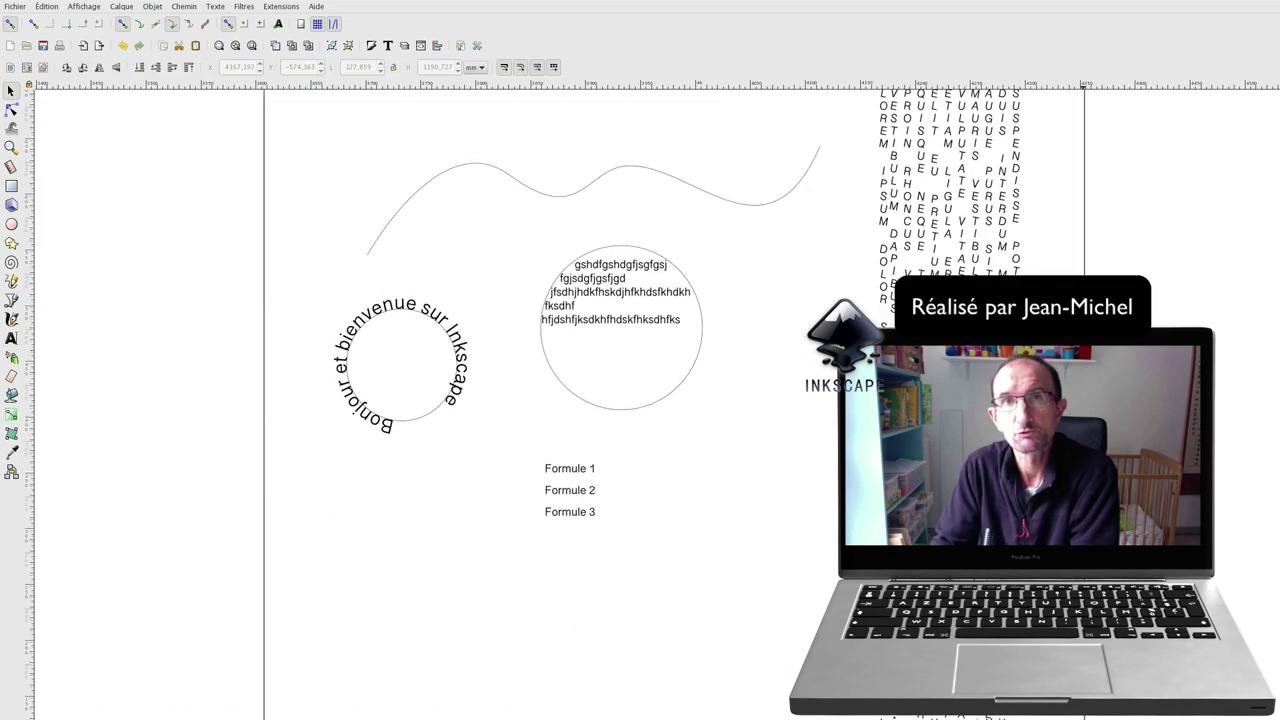